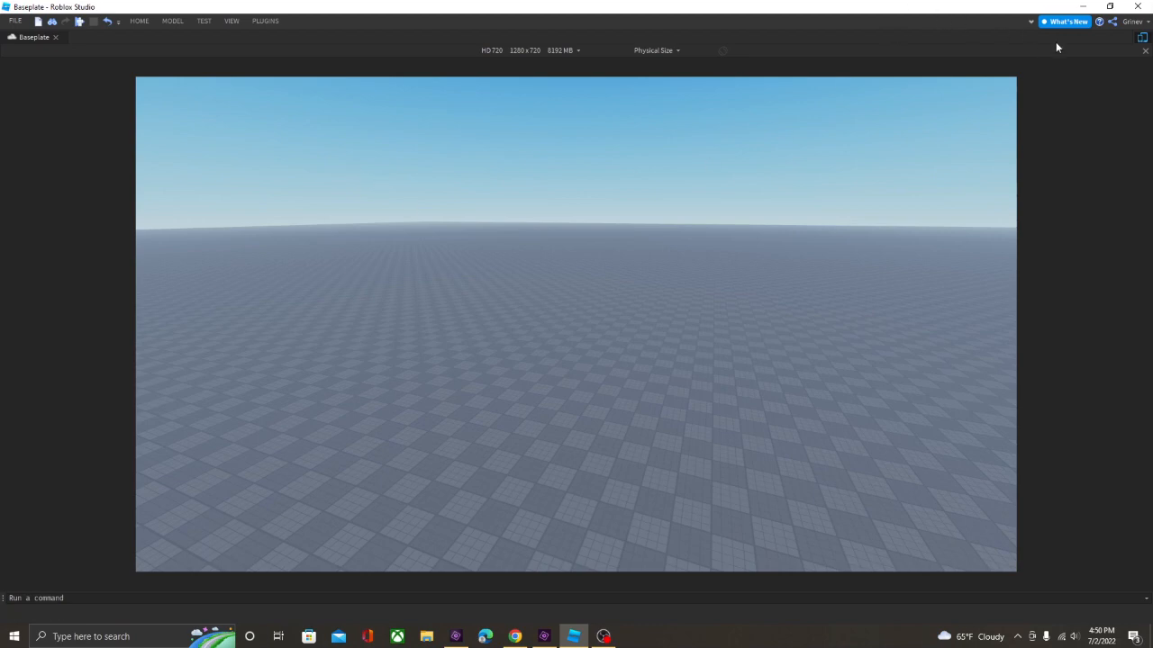
Preview the viewport in the device emulator as an iPhone 4S and switch it back to HD 720.
click(1144, 37)
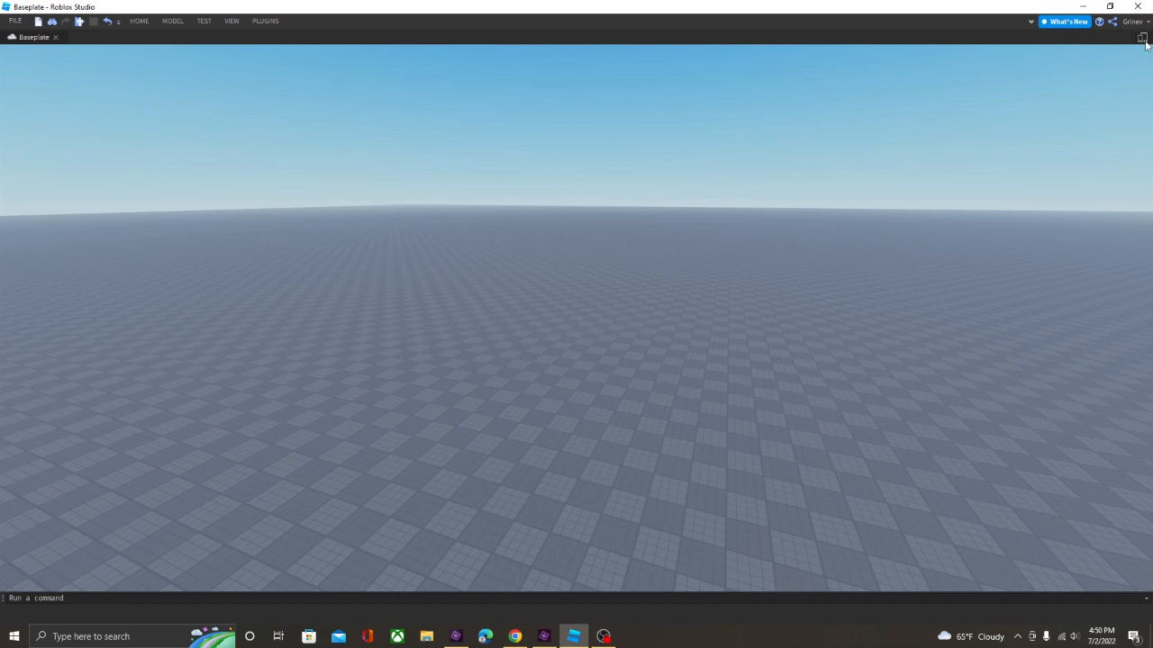
click(1142, 38)
click(533, 49)
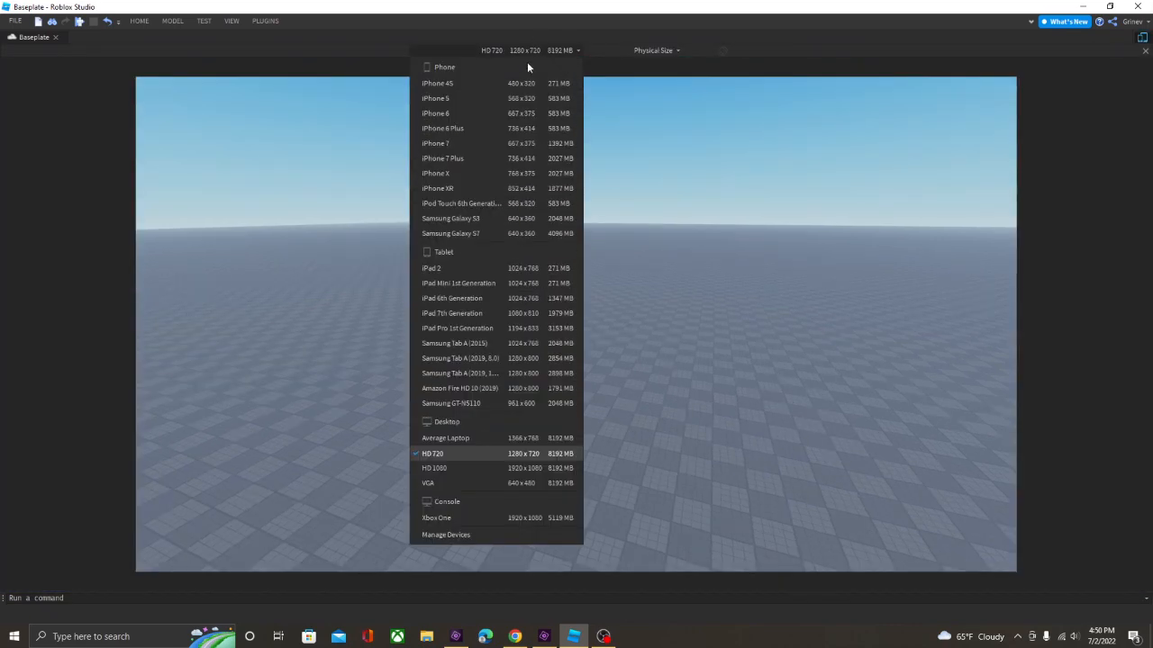
click(520, 80)
click(571, 50)
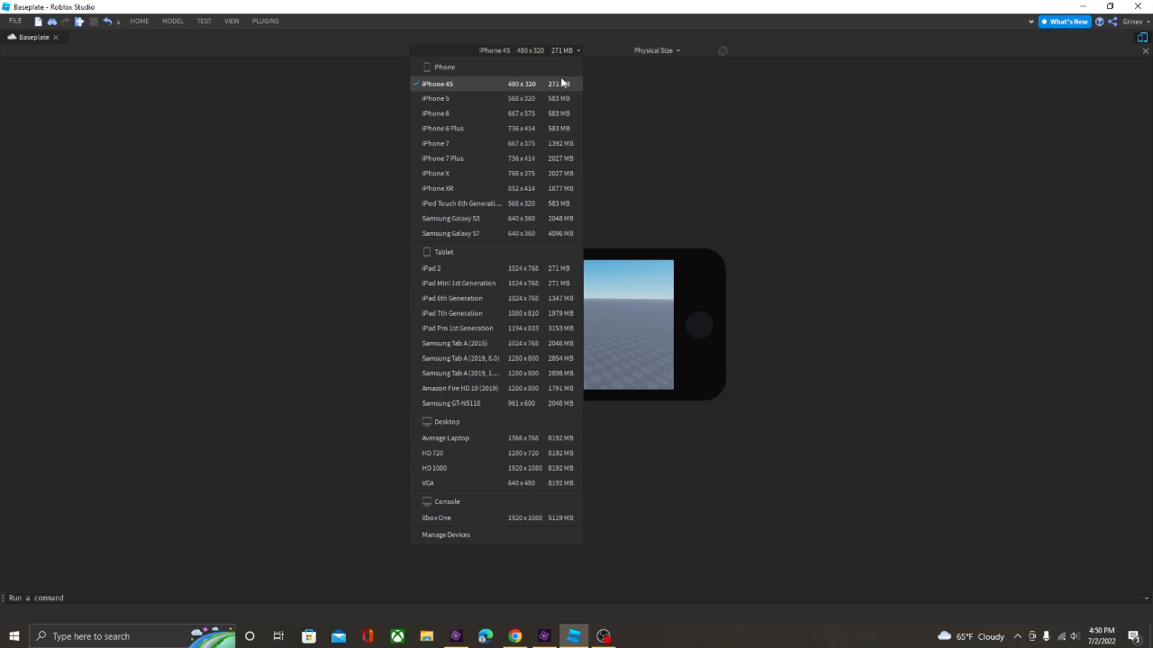
click(461, 453)
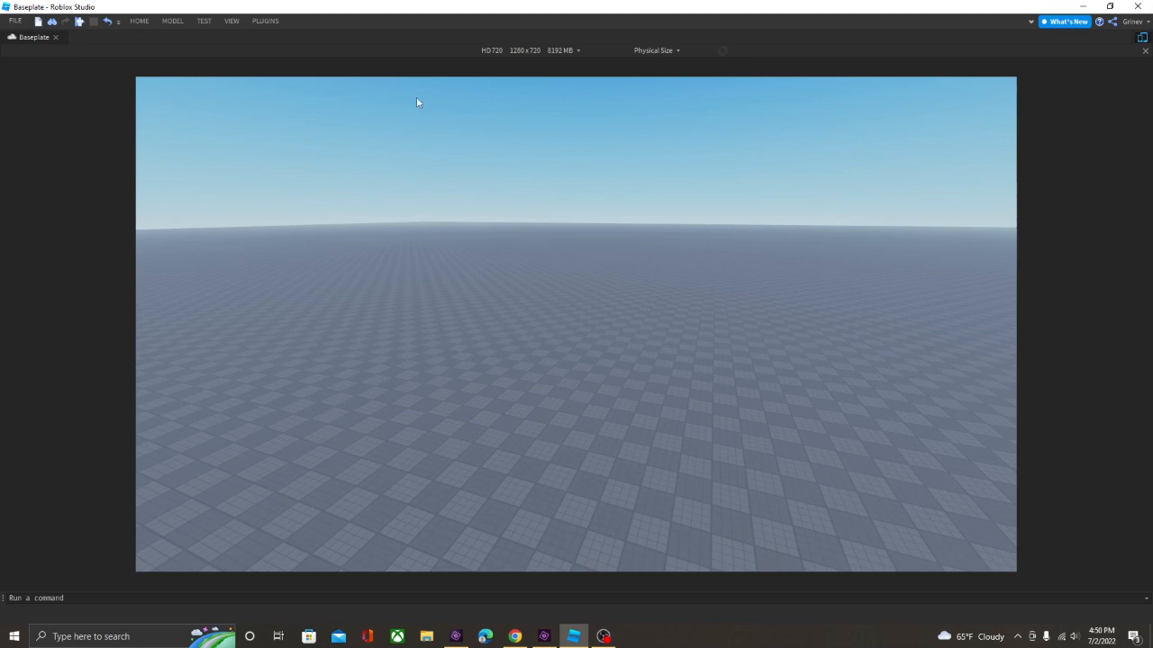
Create a new animation named 1 in Moon Animator and add a camera to its timeline.
click(264, 21)
click(250, 50)
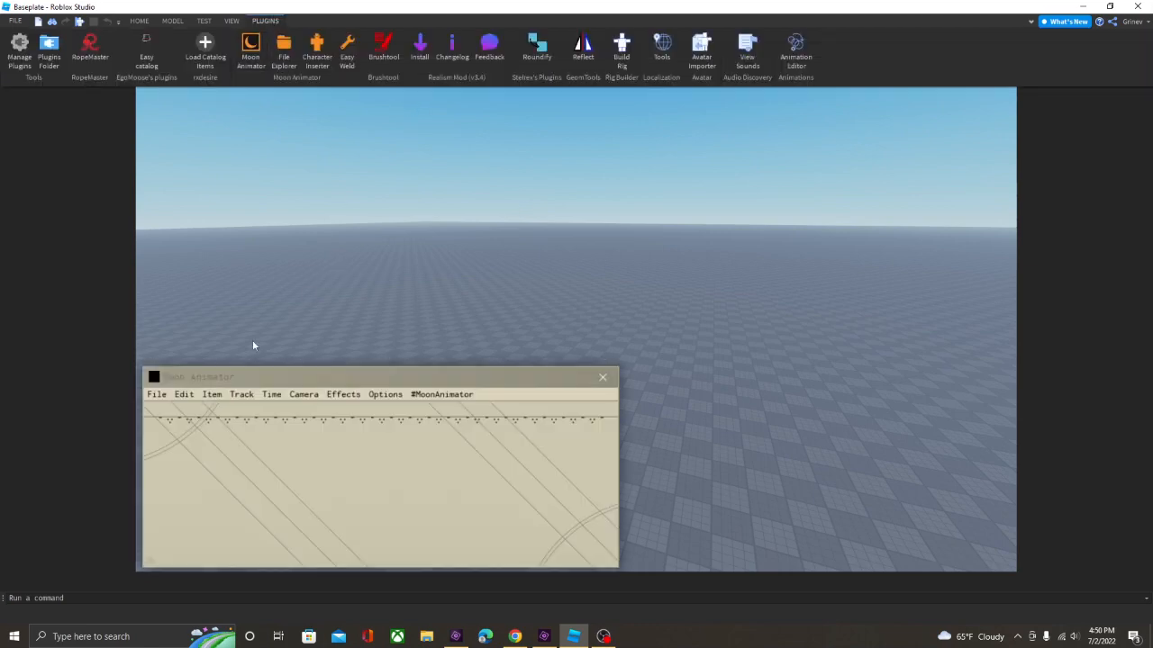
click(156, 396)
click(169, 437)
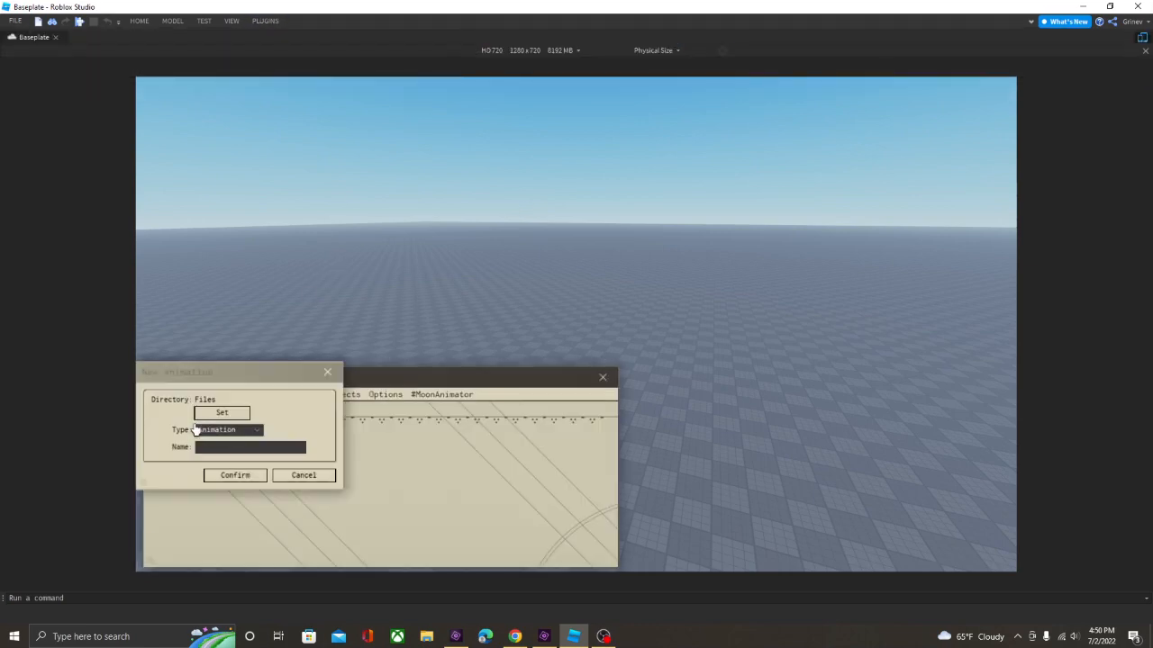
click(236, 477)
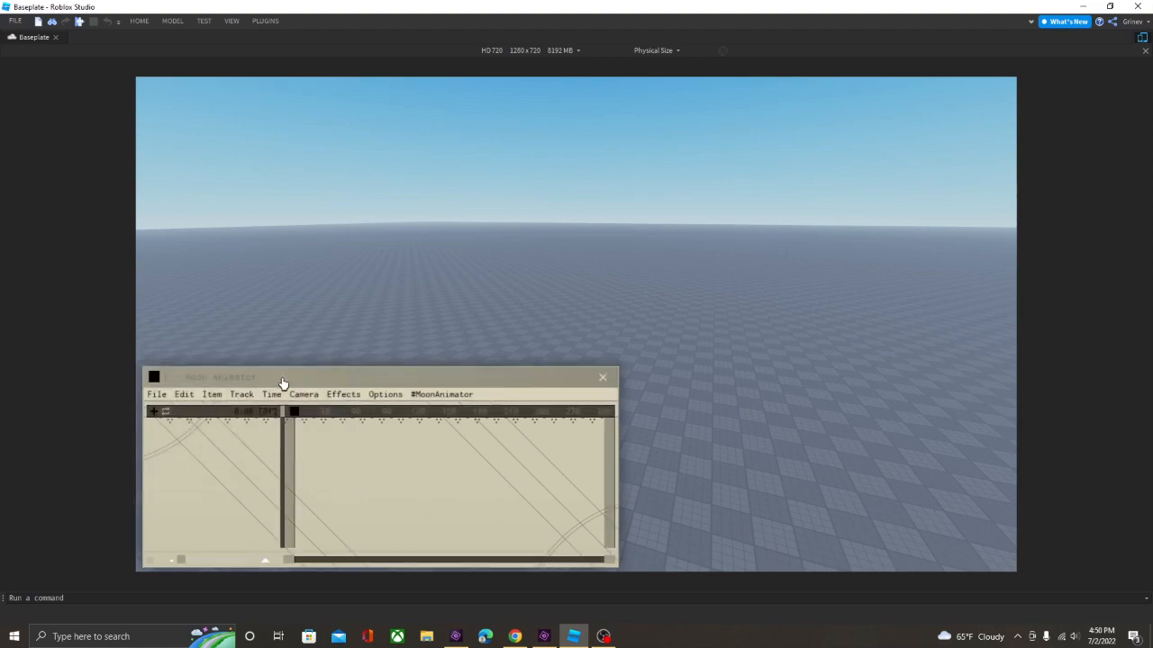
drag(282, 384, 505, 377)
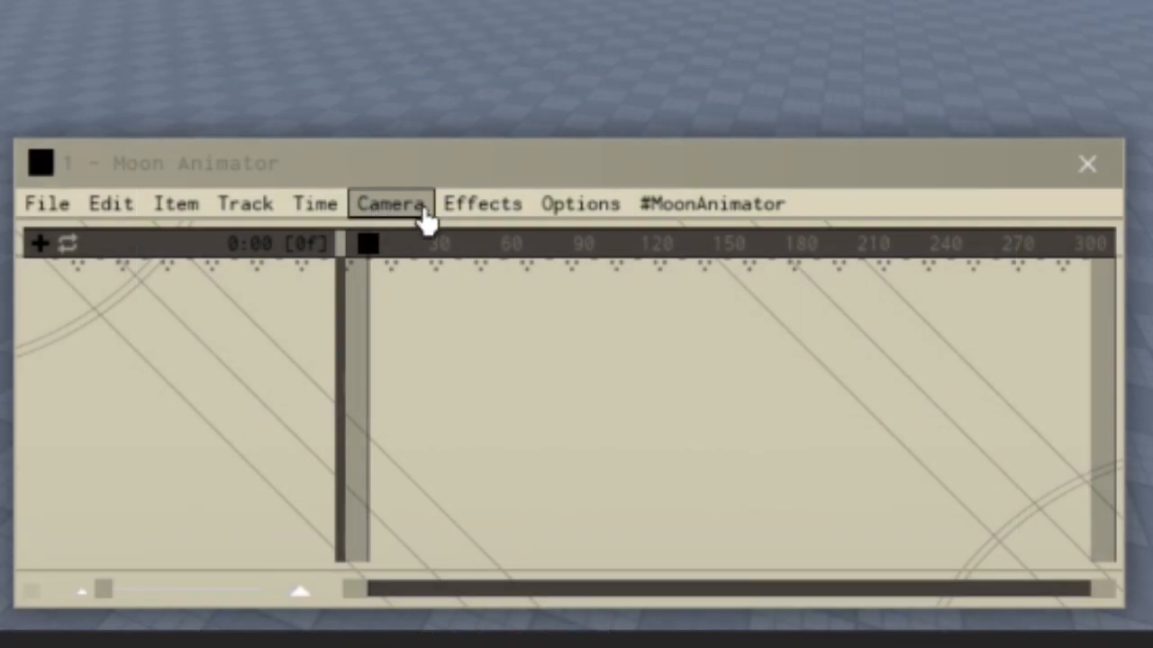
click(424, 219)
click(421, 243)
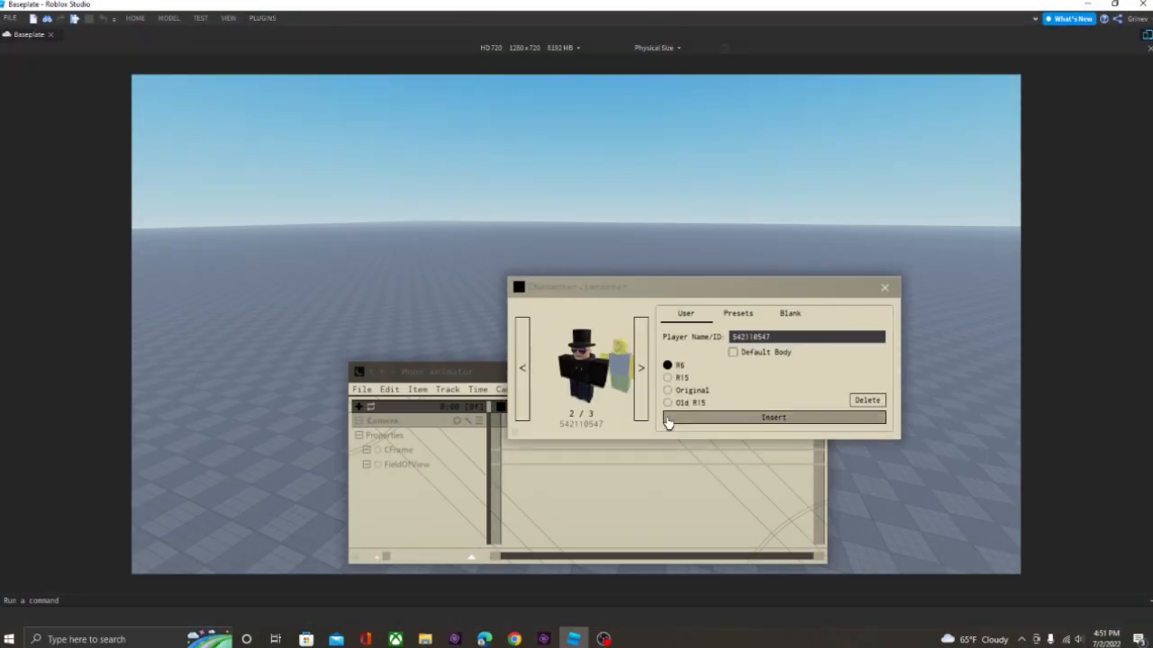
Insert the saved user character as an R6 rig and move it farther away on the baseplate.
click(672, 419)
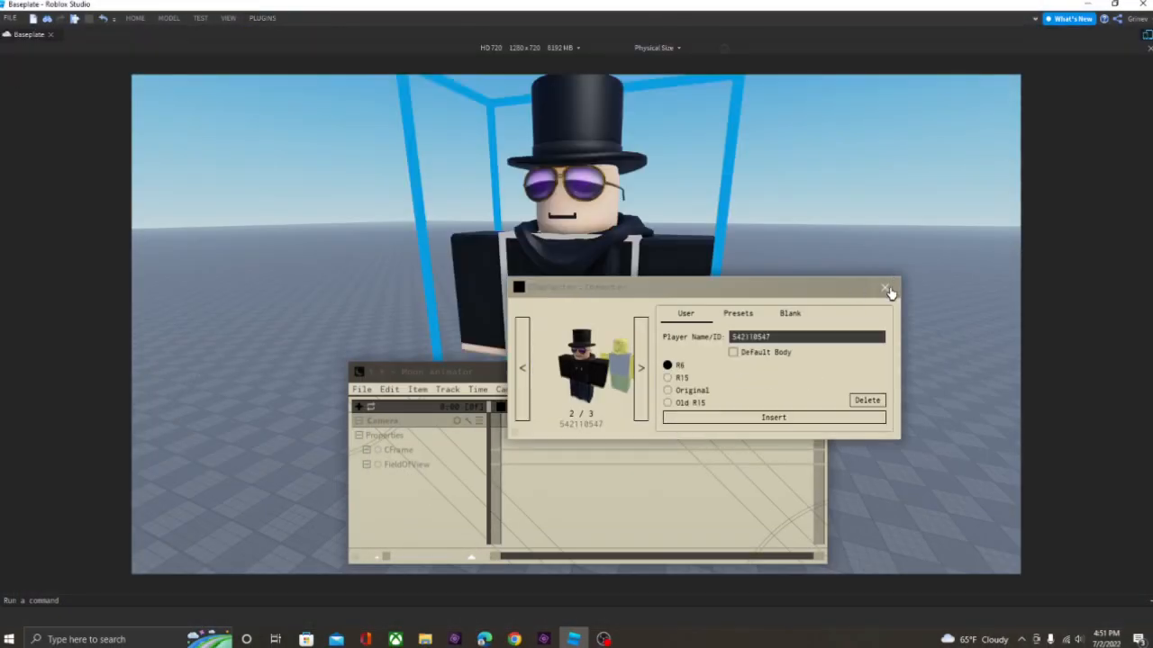
click(885, 288)
click(136, 19)
click(89, 45)
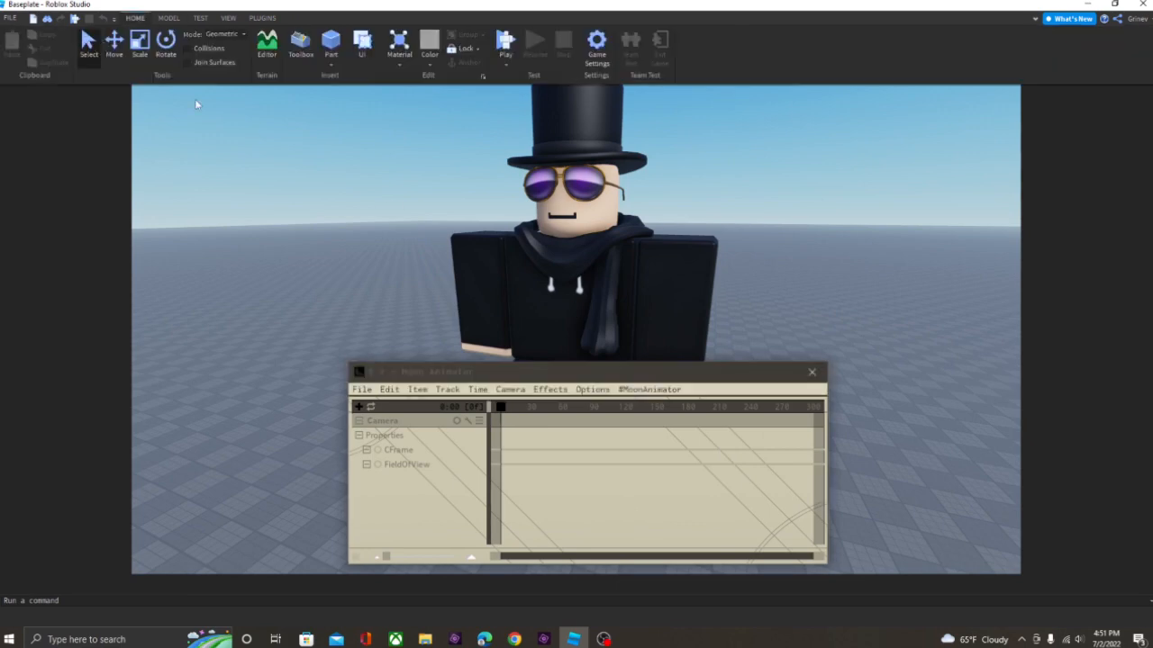
drag(643, 275, 572, 361)
click(528, 376)
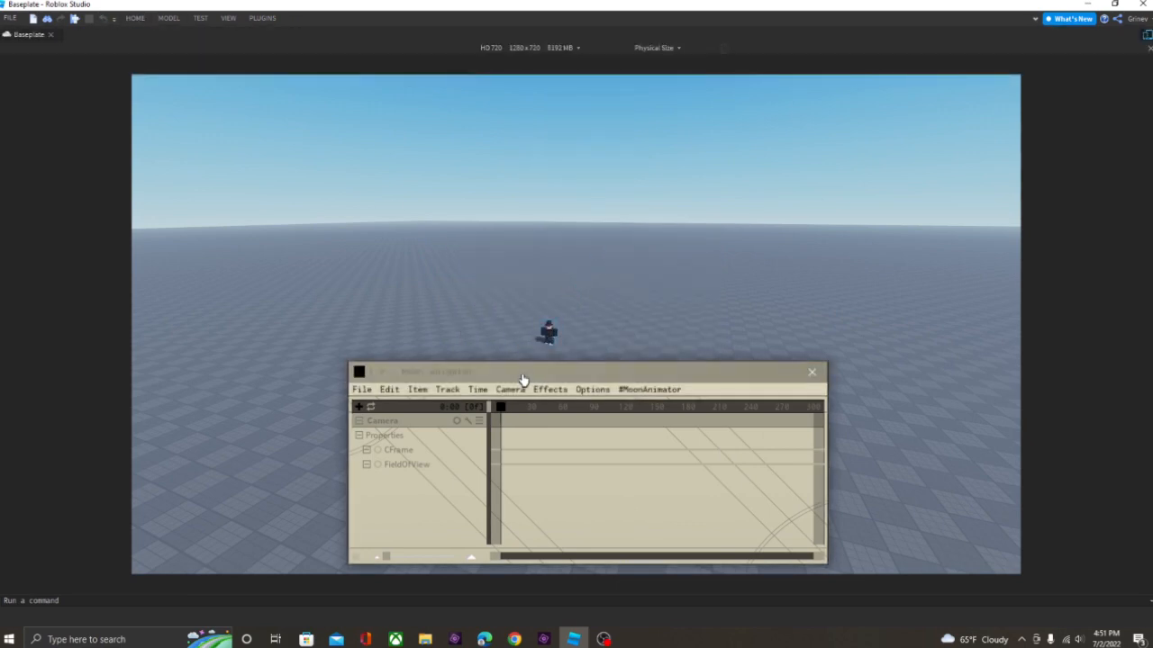
Focus on the character, add a keyframe to the camera's FieldOfView track at frame 0, and set its value to 30.
right_drag(541, 360, 544, 344)
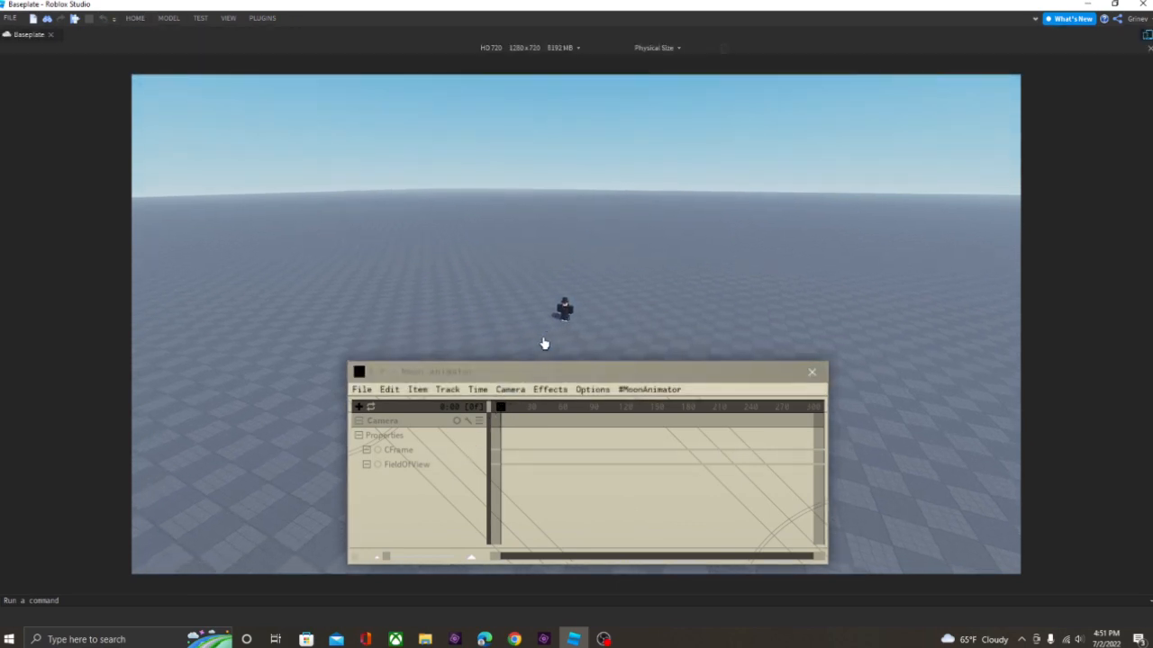
key(f)
click(441, 467)
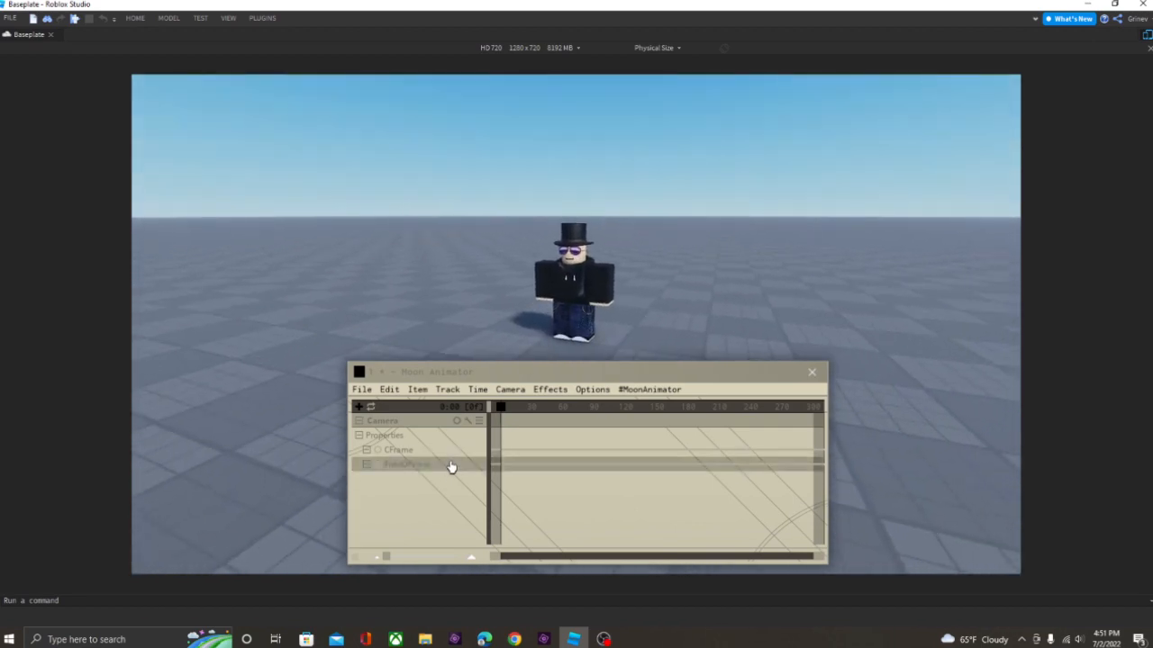
key(KP_Add)
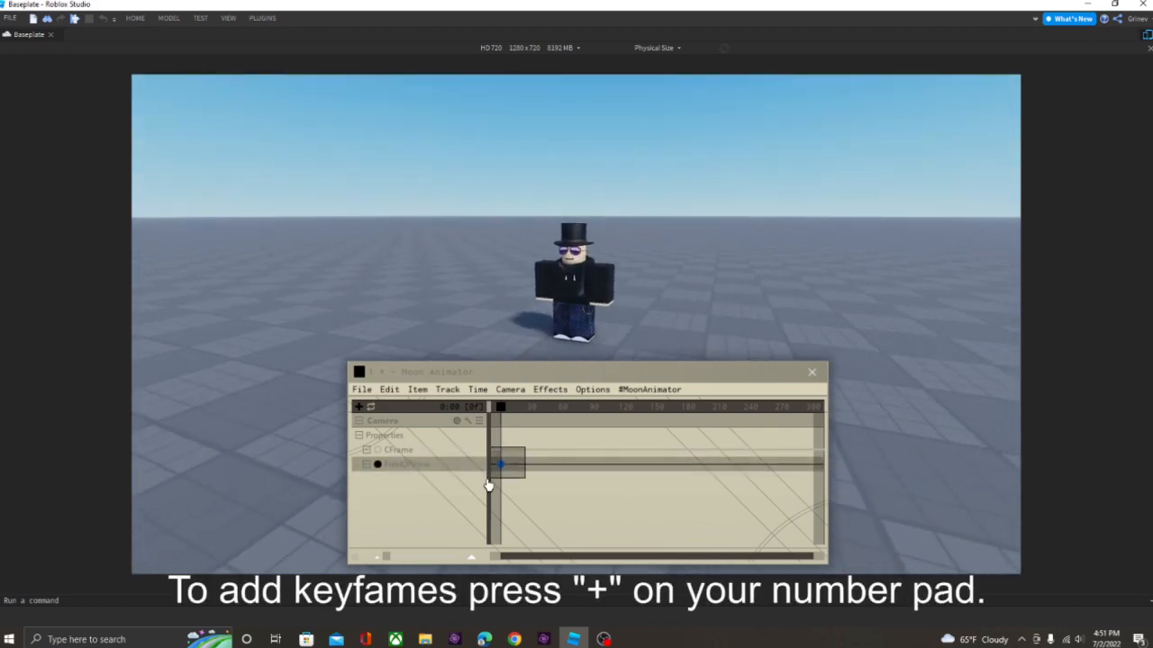
key(KP_7)
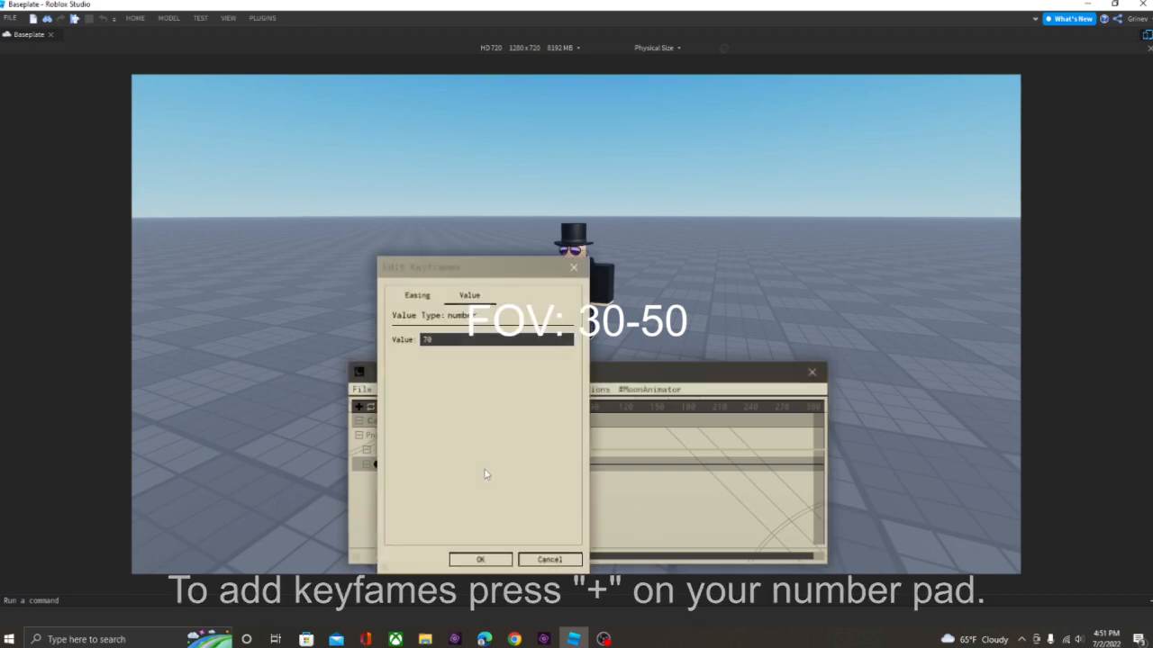
click(456, 341)
text(3)
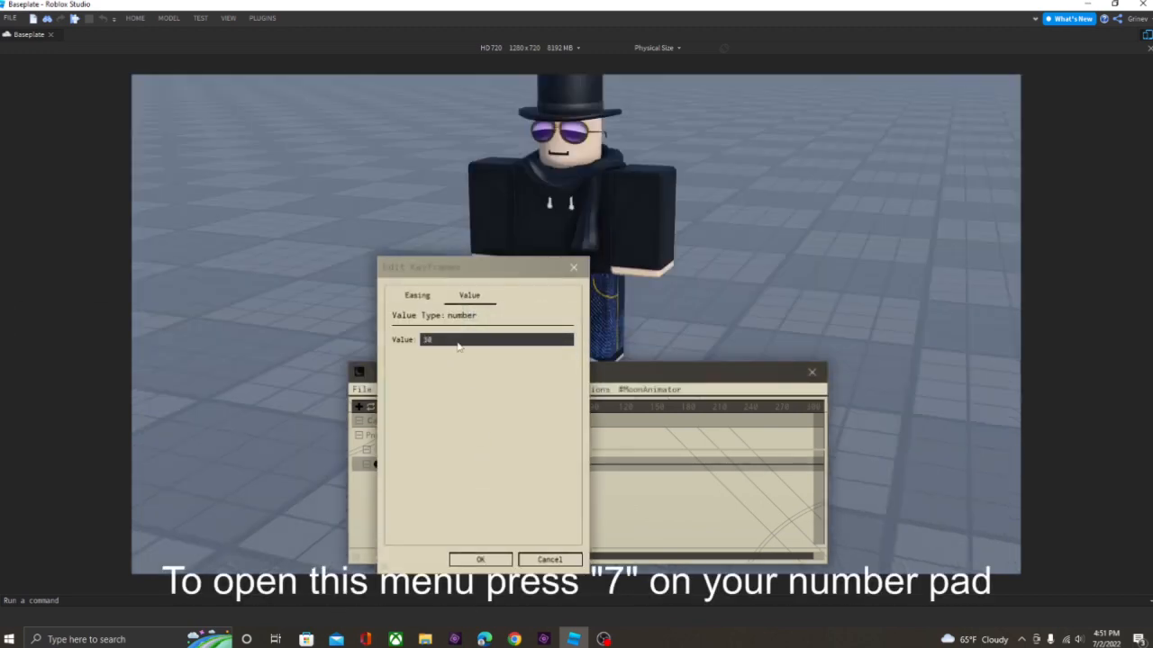
click(481, 559)
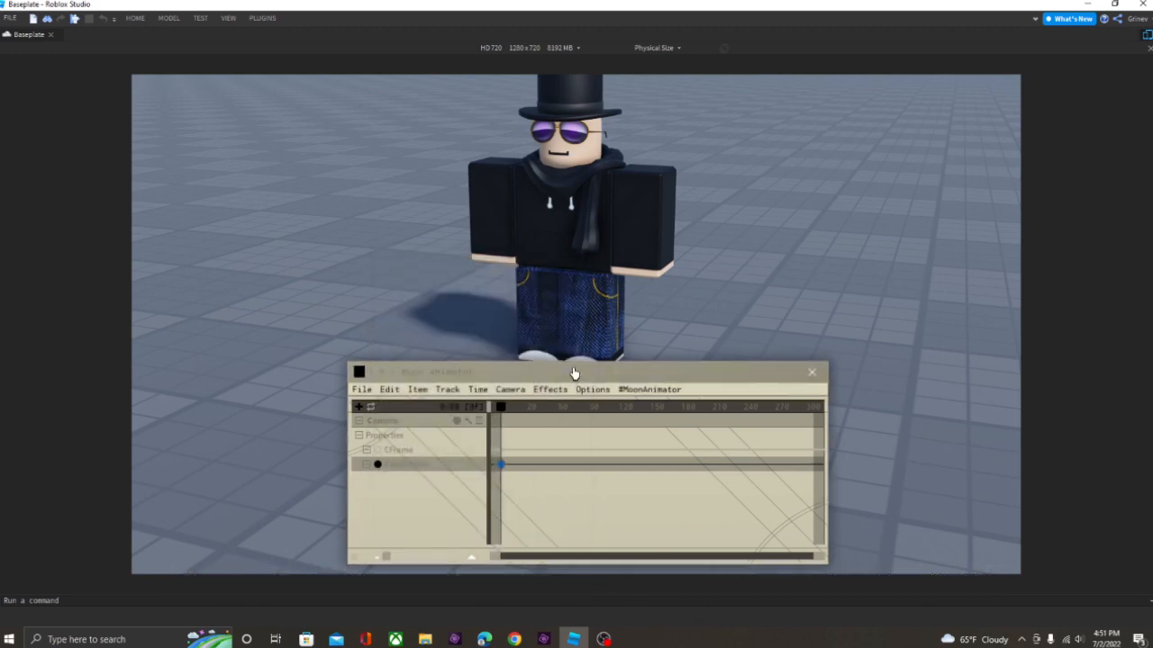
Hide the animator window and fly the camera around the character to view it from different distances and angles.
key(h)
right_drag(569, 376, 569, 375)
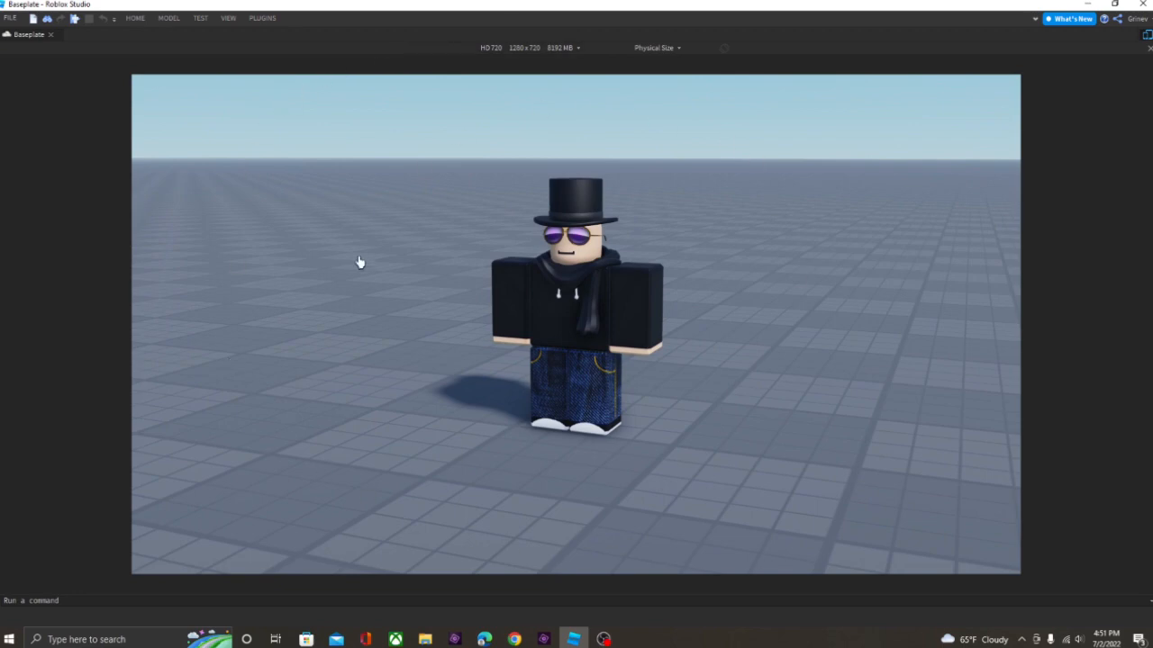
right_drag(636, 354, 636, 354)
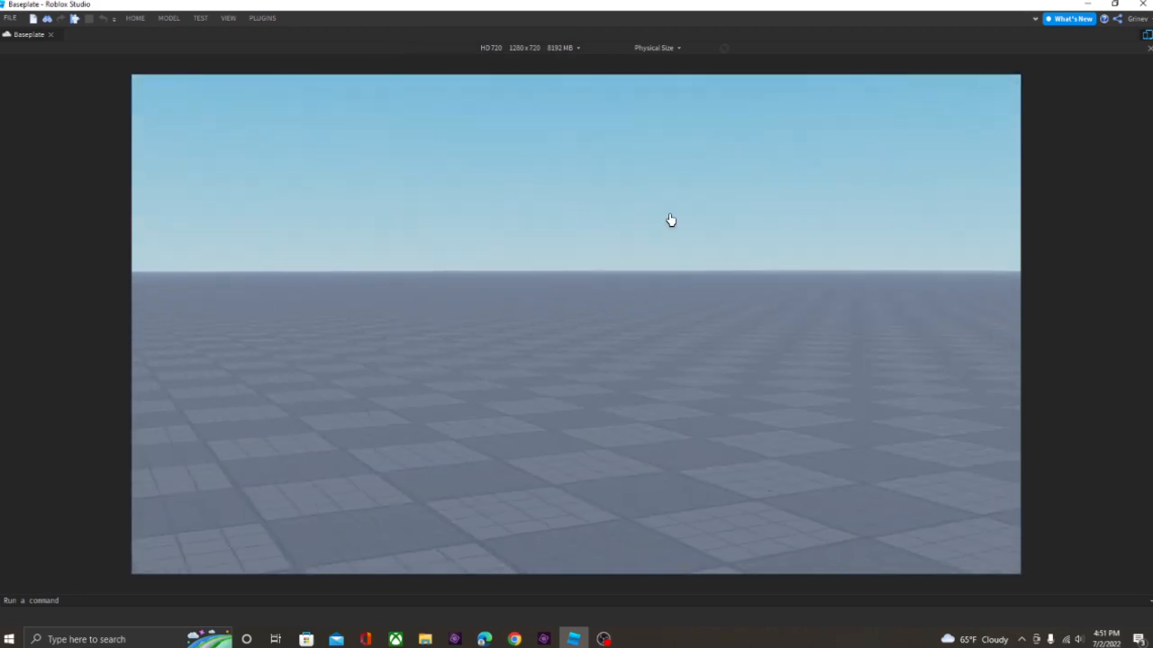
right_drag(659, 445, 658, 445)
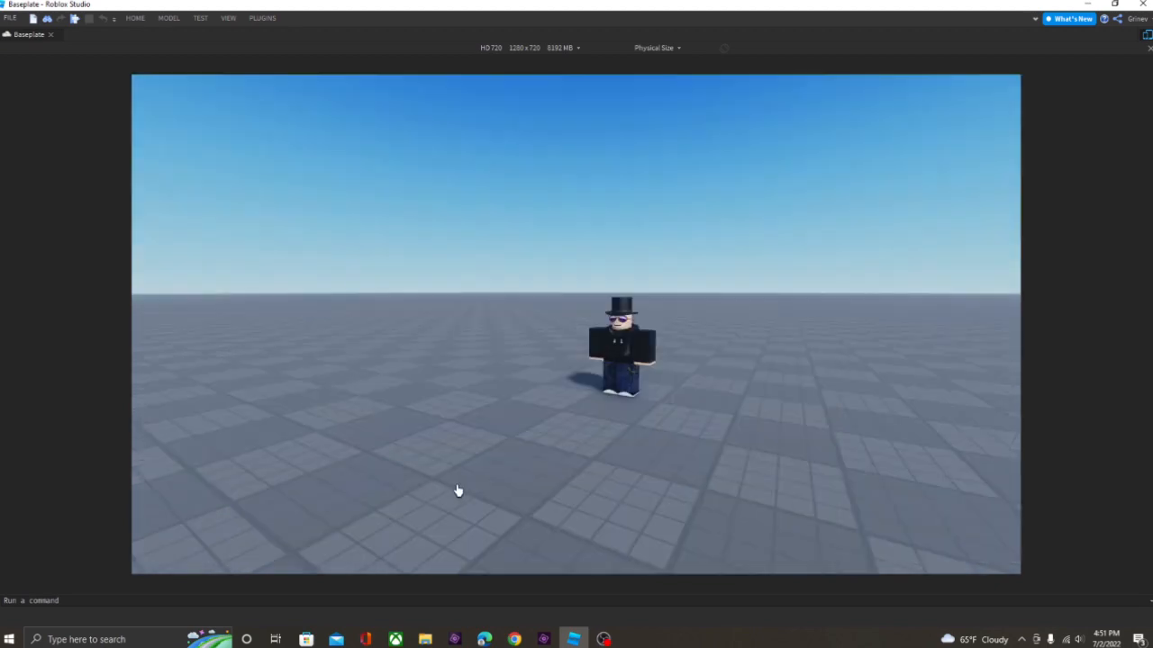
scroll(458, 489, up, 3)
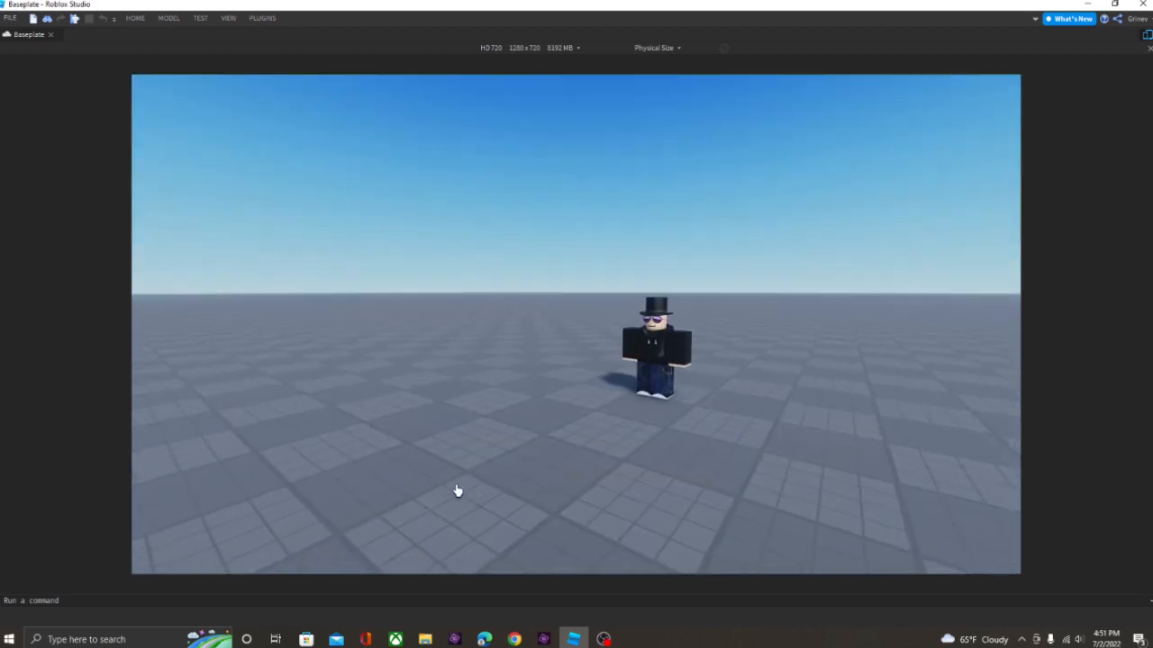
right_drag(457, 491, 457, 491)
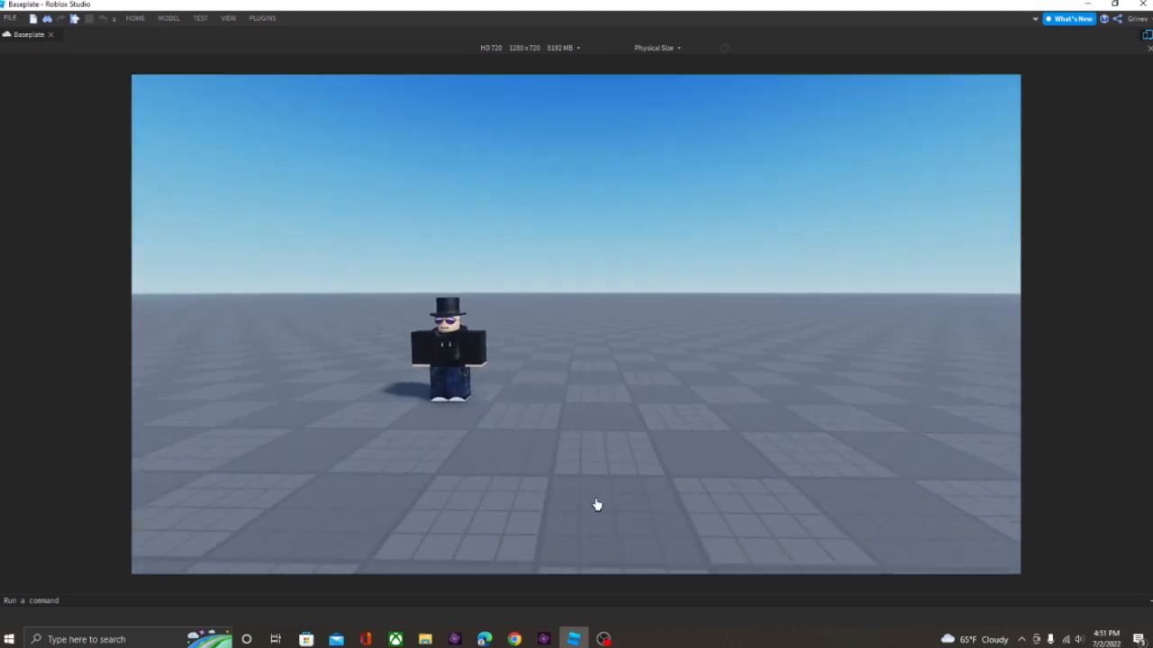
right_drag(595, 505, 594, 506)
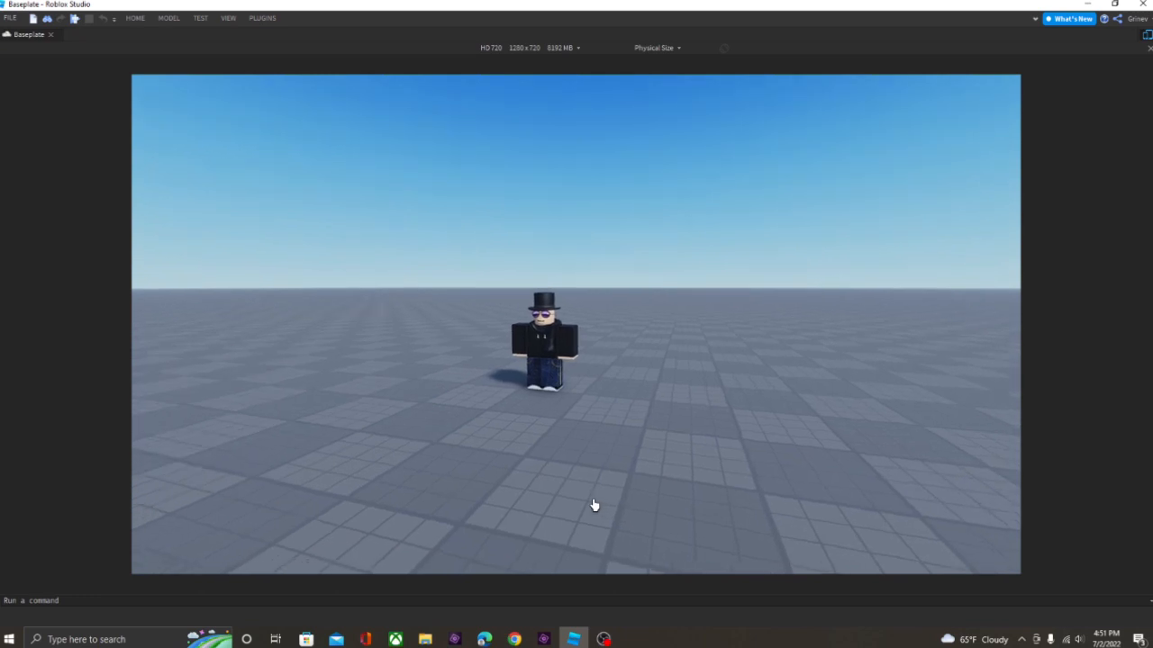
key(h)
click(391, 467)
key(h)
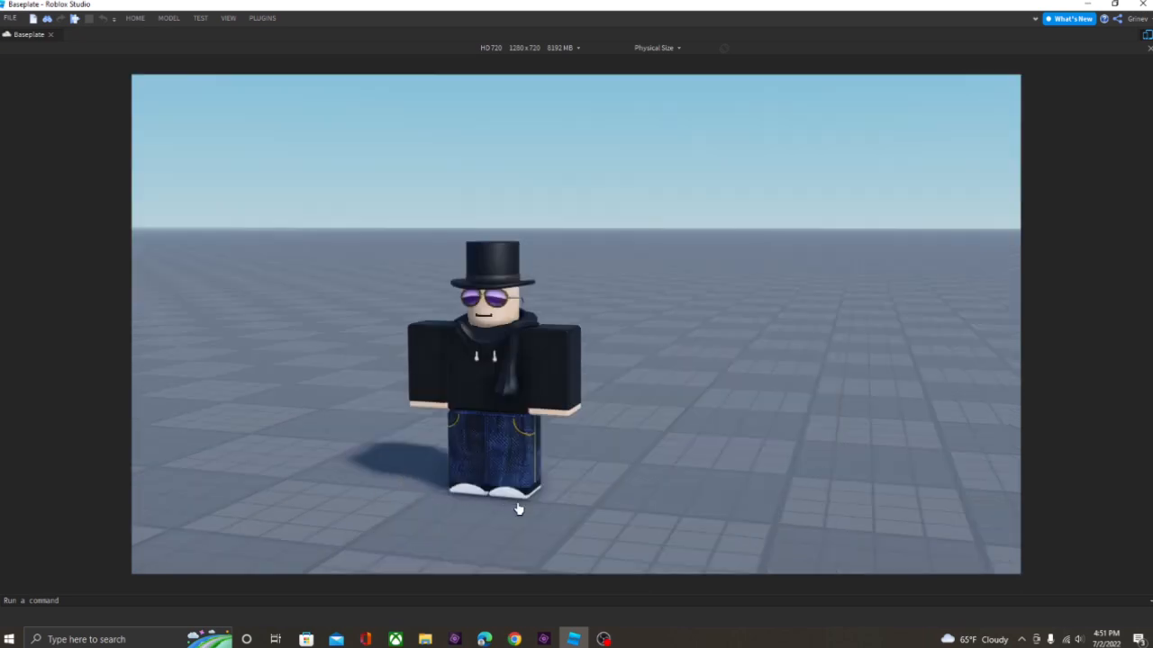
right_drag(517, 510, 518, 510)
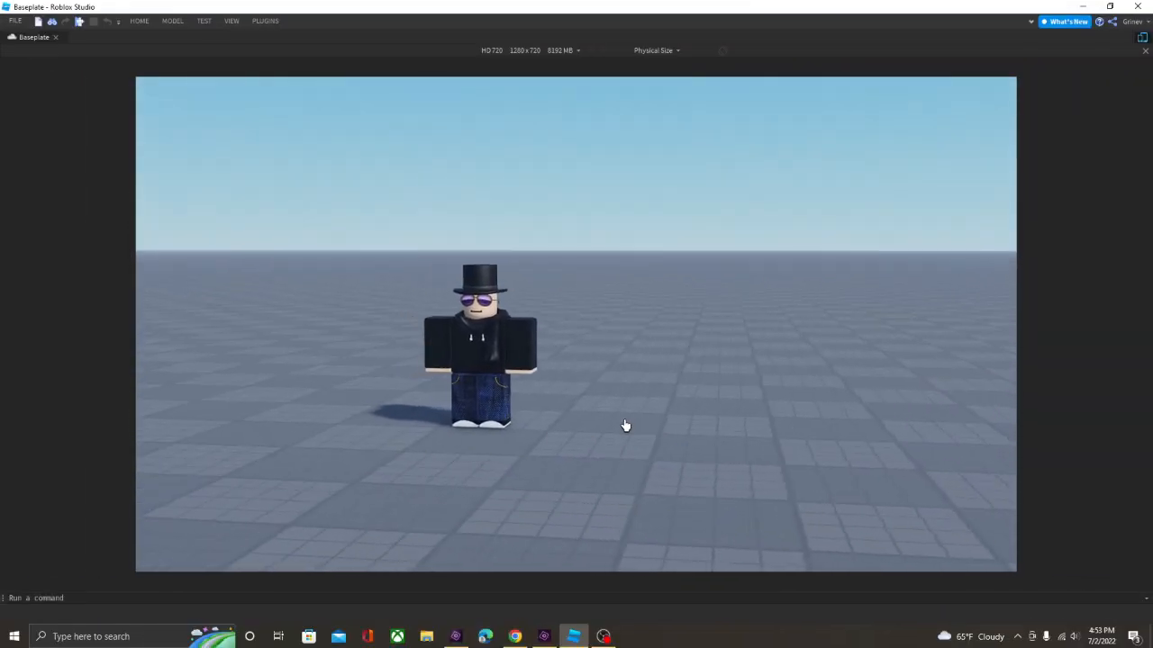
Move the camera around the character to a front-on view with the full body near the centre of the frame.
key(a)
right_drag(625, 425, 622, 425)
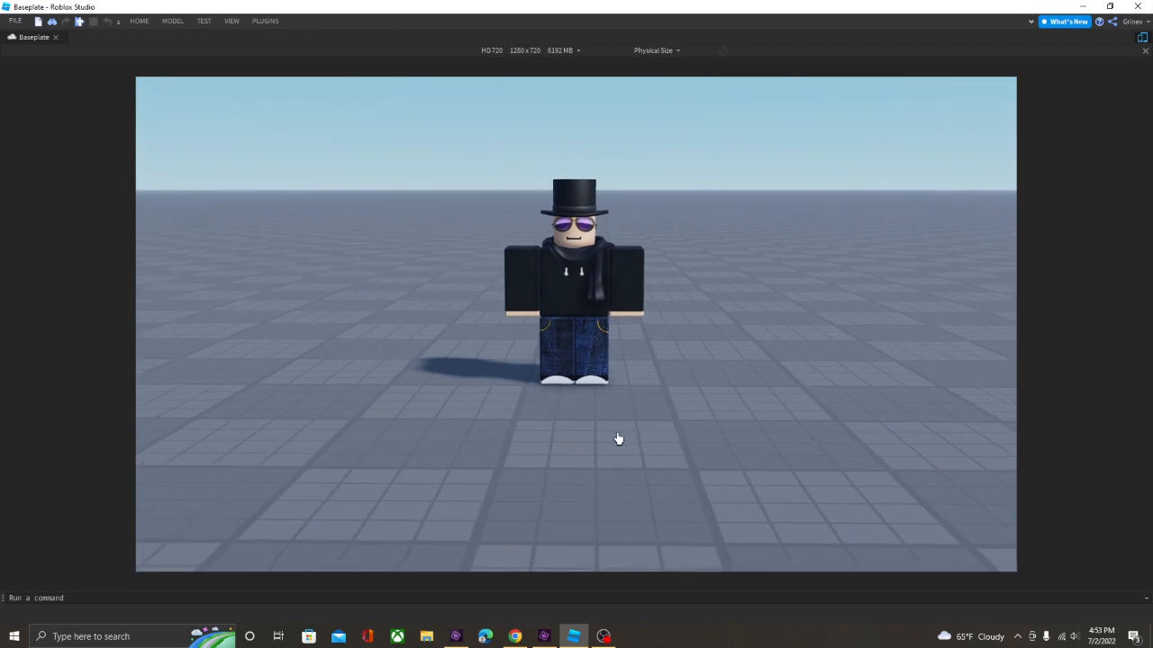
key(w)
key(d)
right_drag(691, 413, 691, 414)
key(w)
key(s)
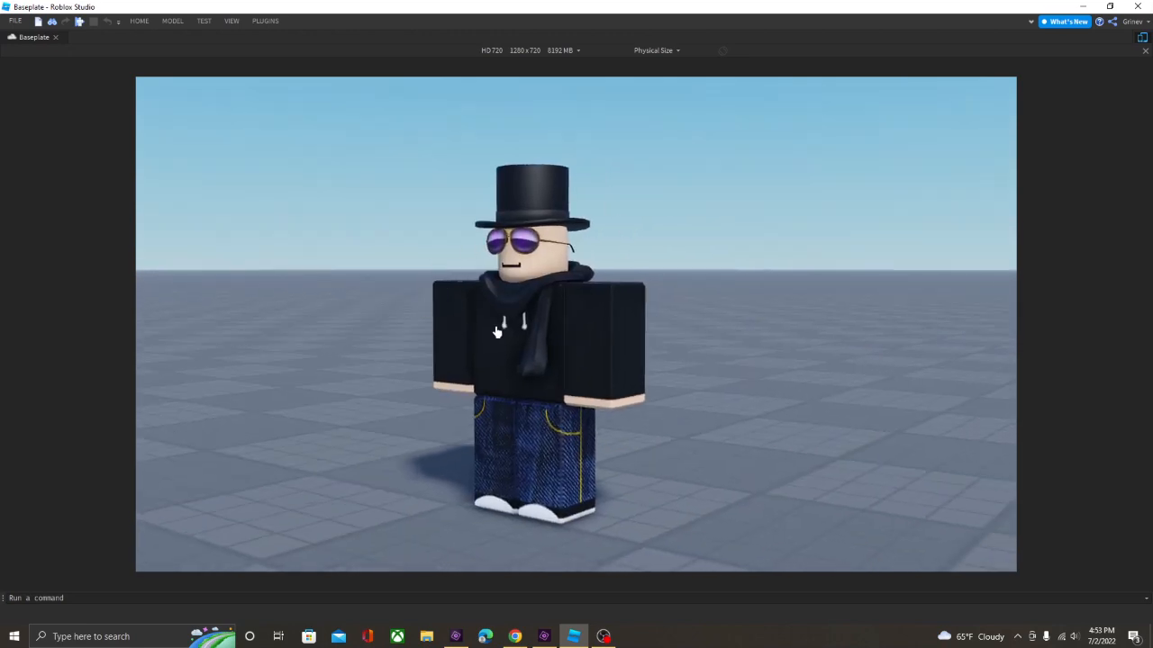
key(w)
key(a)
key(s)
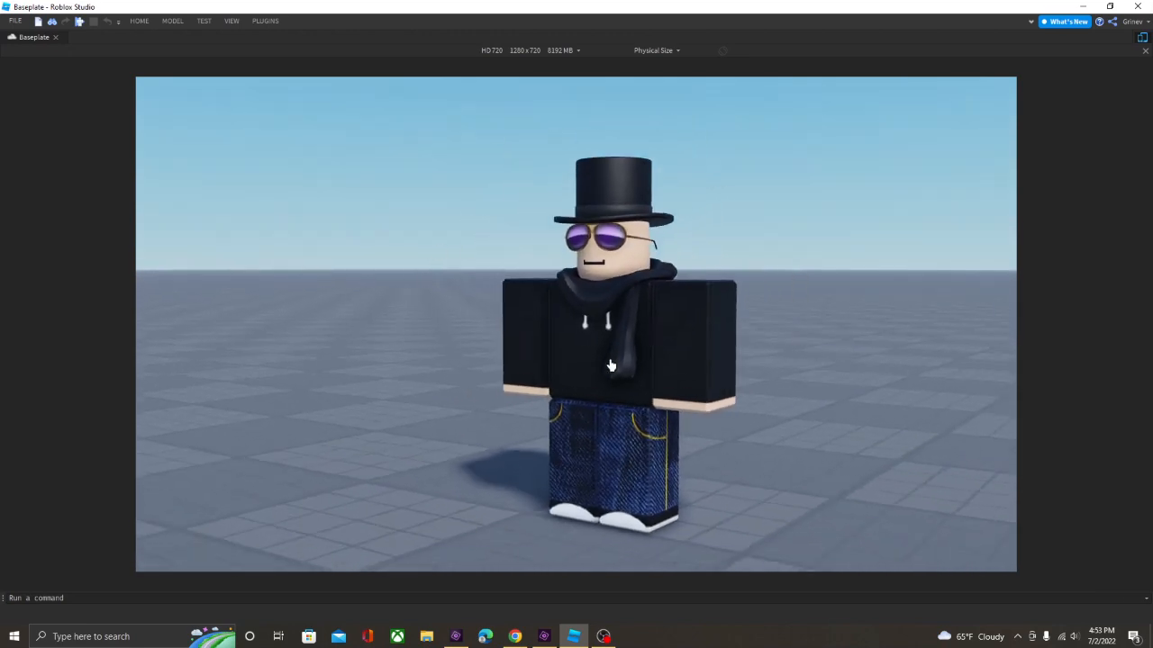
right_drag(611, 366, 610, 366)
key(w)
key(a)
key(w)
key(s)
key(s)
key(d)
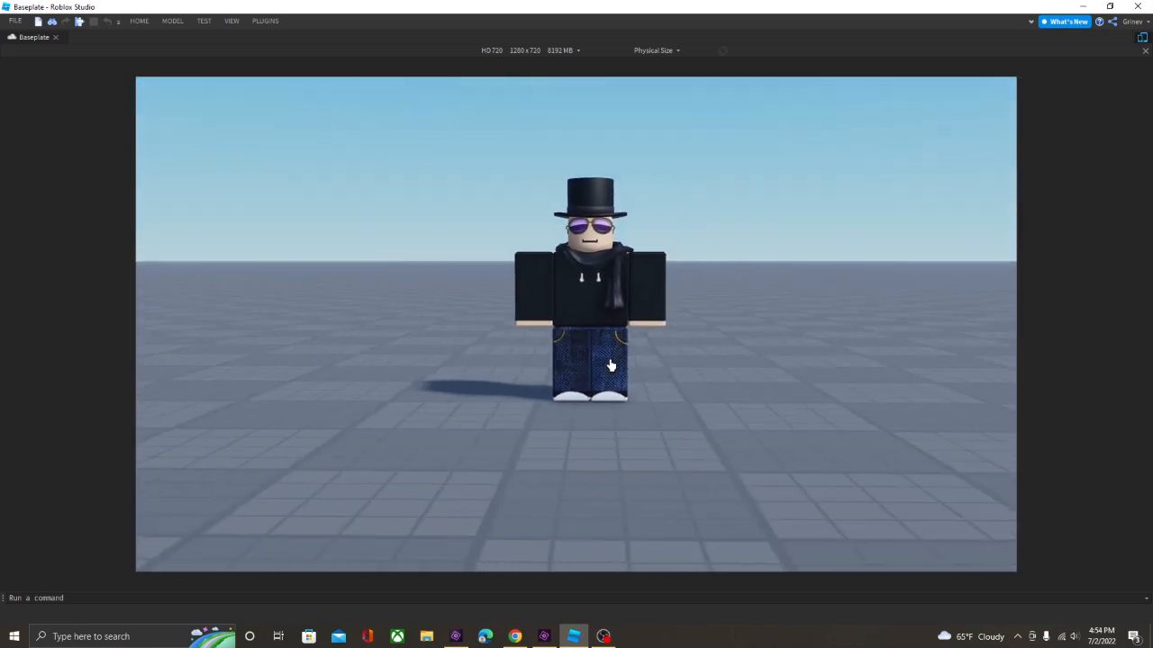
Turn on the rule of thirds grid, hide the animator window, and move the camera to fit the character within the central column.
key(h)
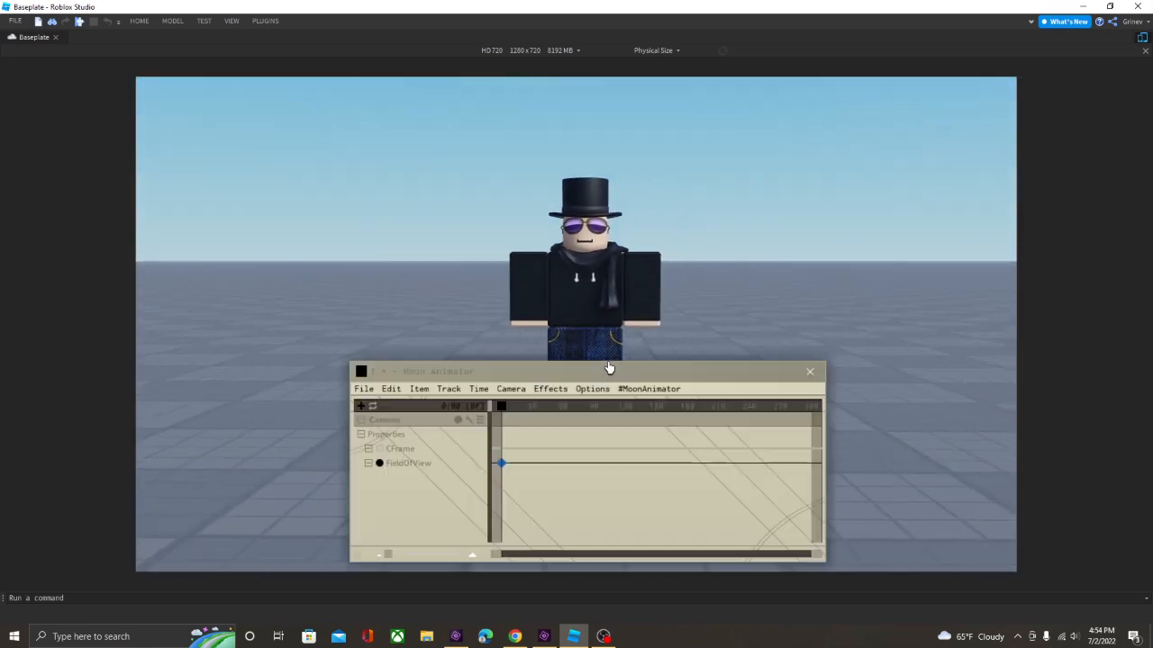
click(510, 391)
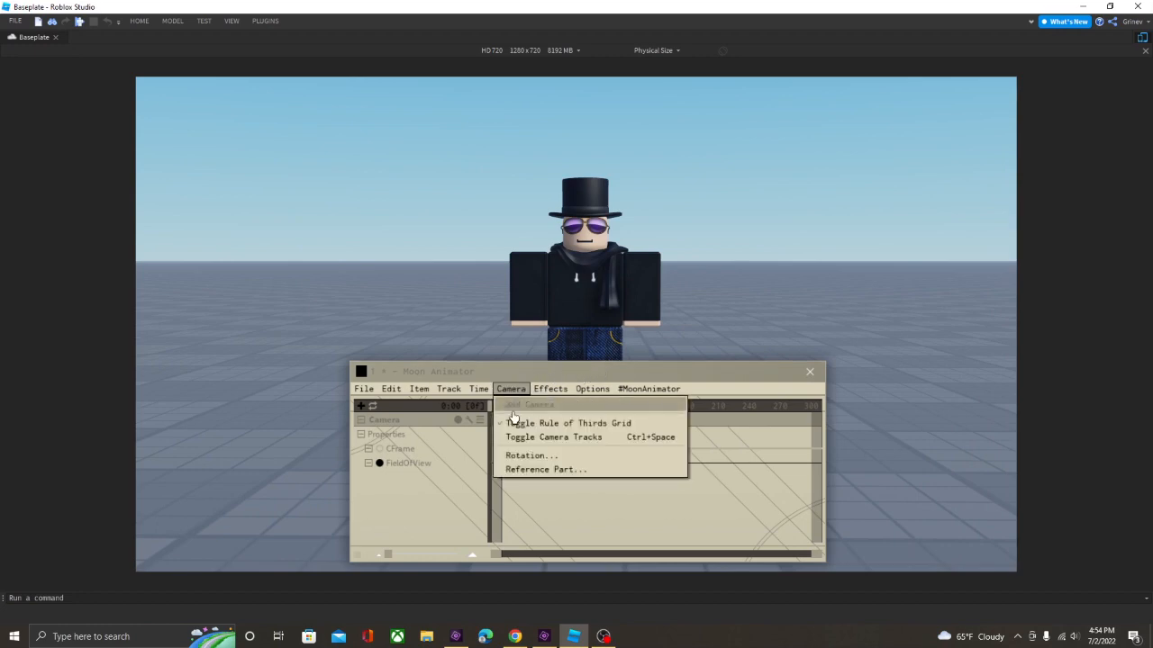
click(637, 425)
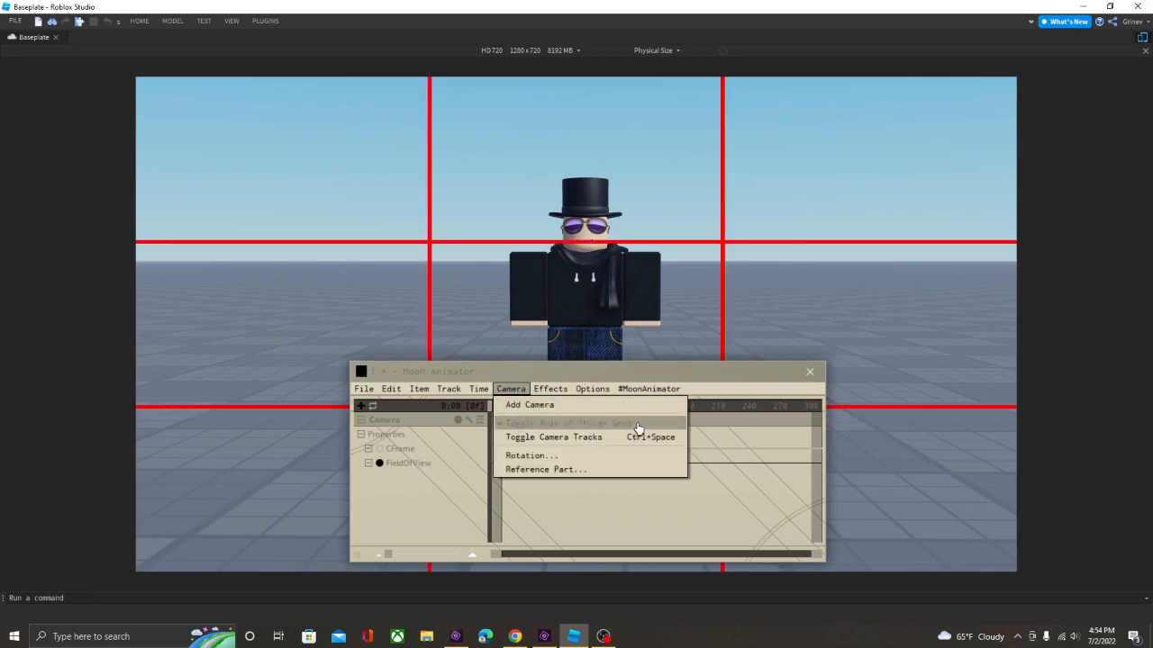
key(h)
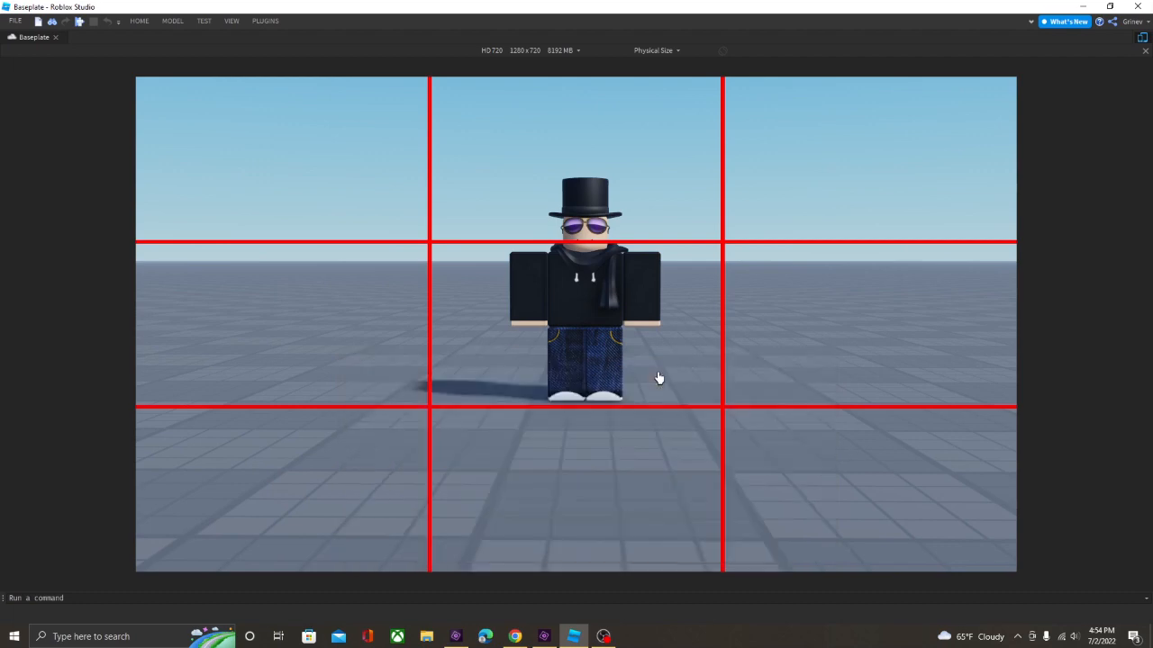
key(s)
key(w)
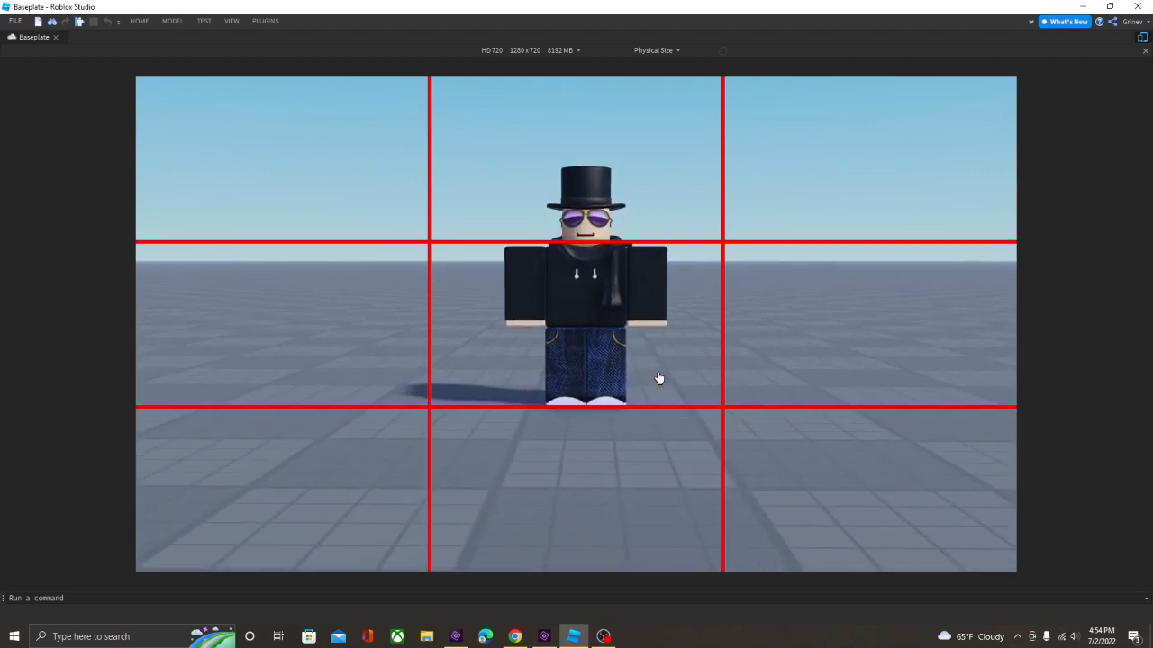
Move the camera in from the front-on full-body shot to a closer three-quarter view of the character.
right_drag(658, 379, 658, 379)
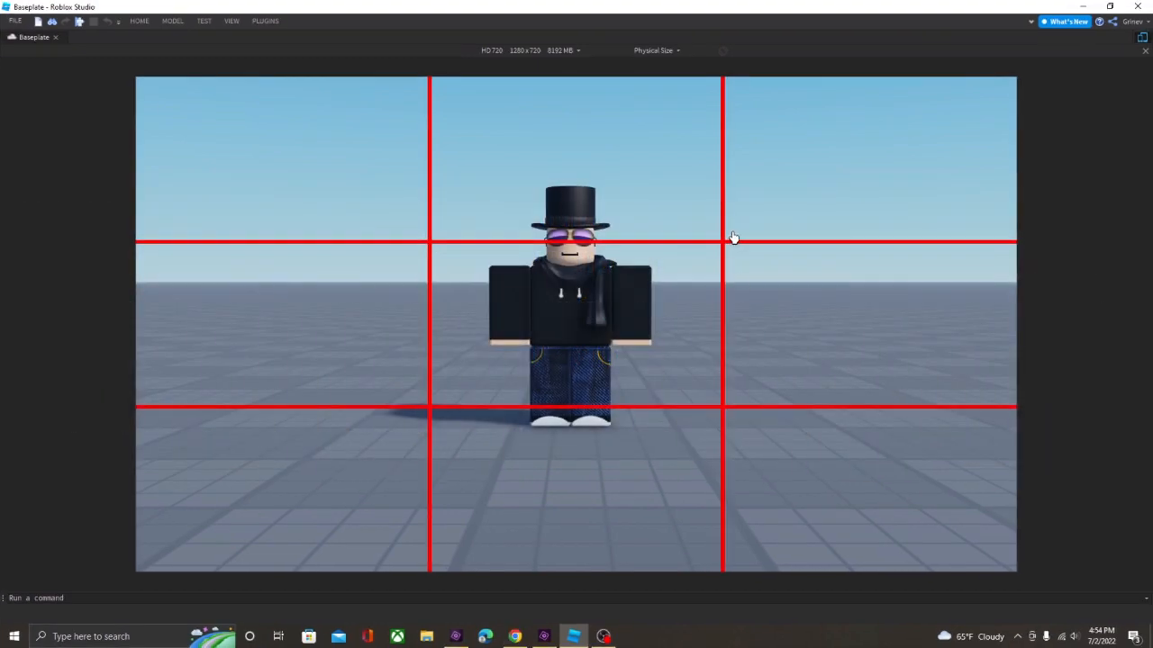
key(w)
key(d)
right_drag(733, 237, 733, 237)
key(s)
key(w)
key(a)
key(w)
key(w)
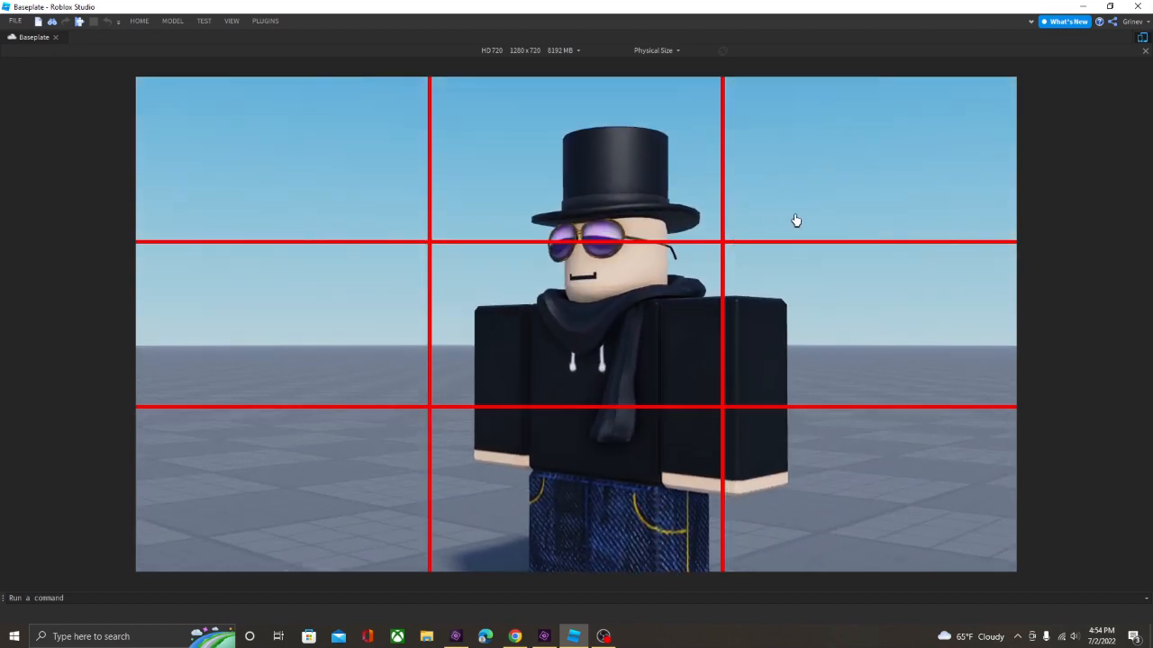
Fine-tune the camera so the character's head sits near the grid's upper intersection point.
right_drag(796, 220, 795, 237)
key(q)
key(e)
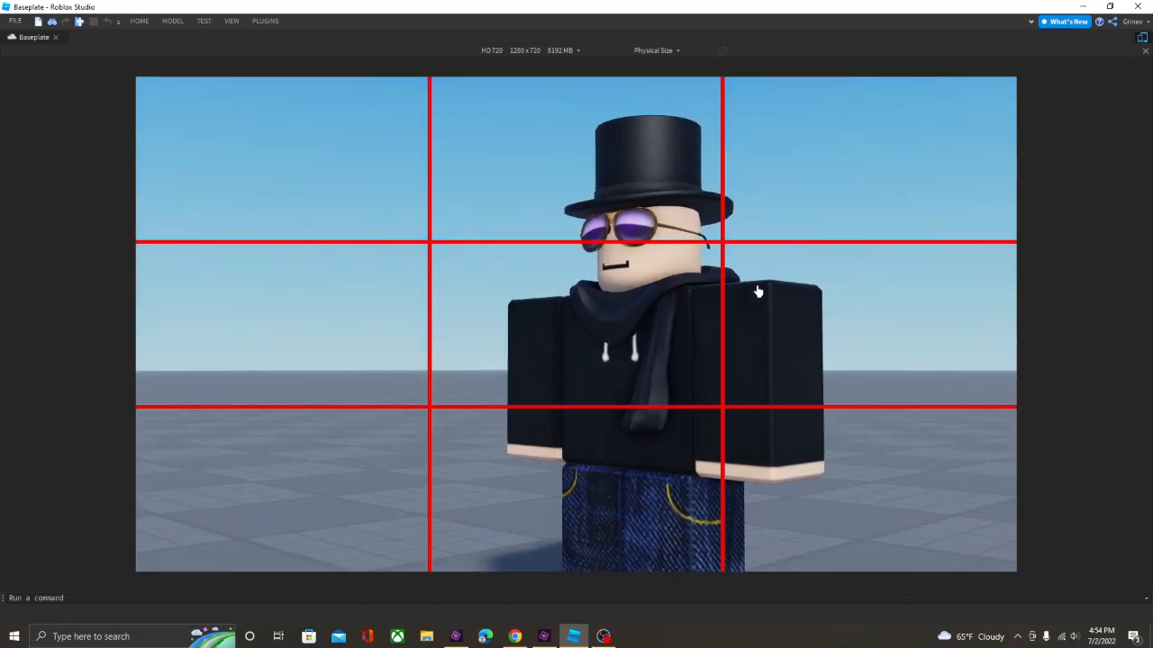
right_drag(684, 318, 684, 317)
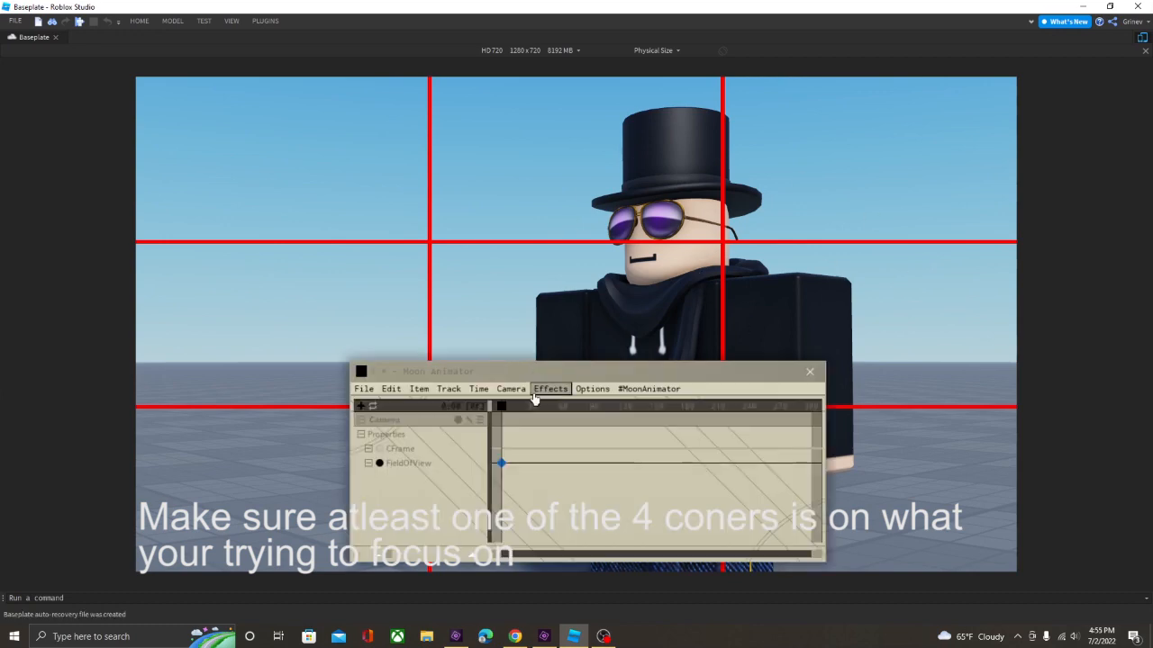
Turn the rule of thirds grid off and back on to compare the framing.
click(510, 389)
click(549, 424)
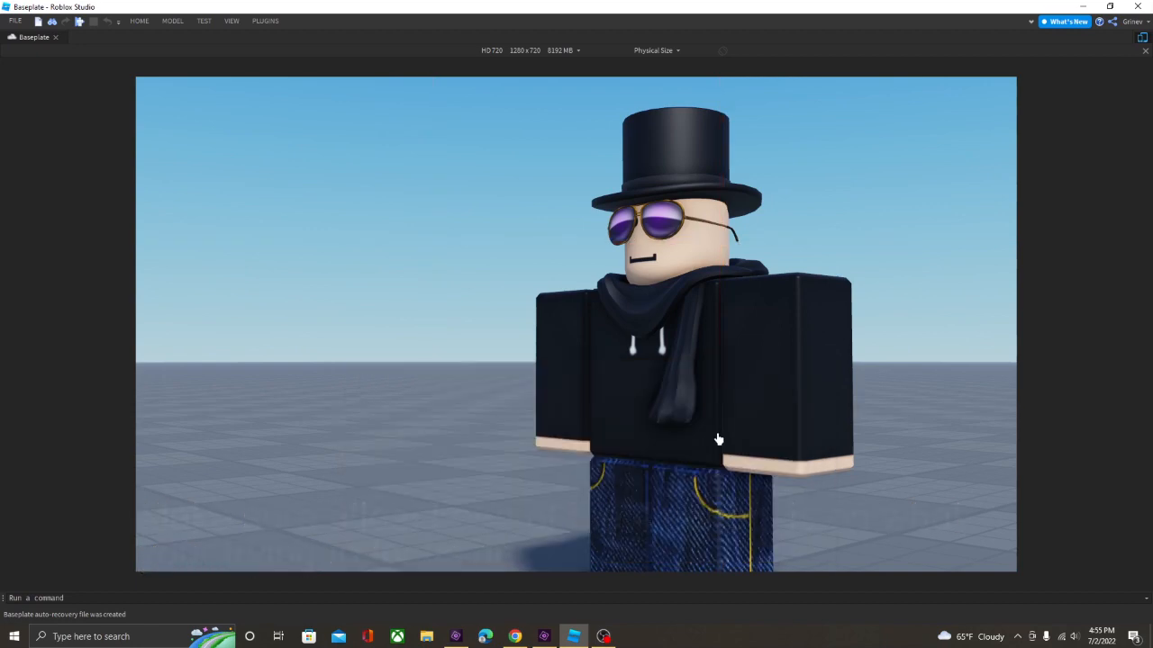
click(549, 389)
click(510, 389)
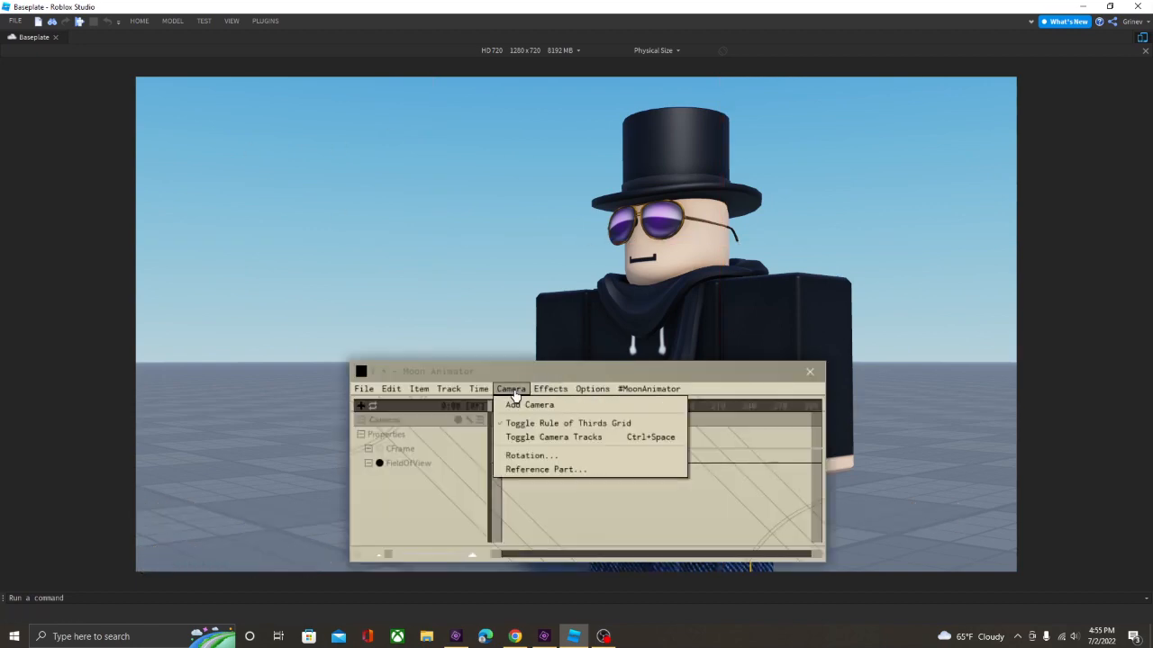
click(511, 389)
click(510, 390)
click(518, 423)
Shift the camera to recompose the character, switch the grid off and on again, and hide the animator window.
right_drag(532, 386, 532, 387)
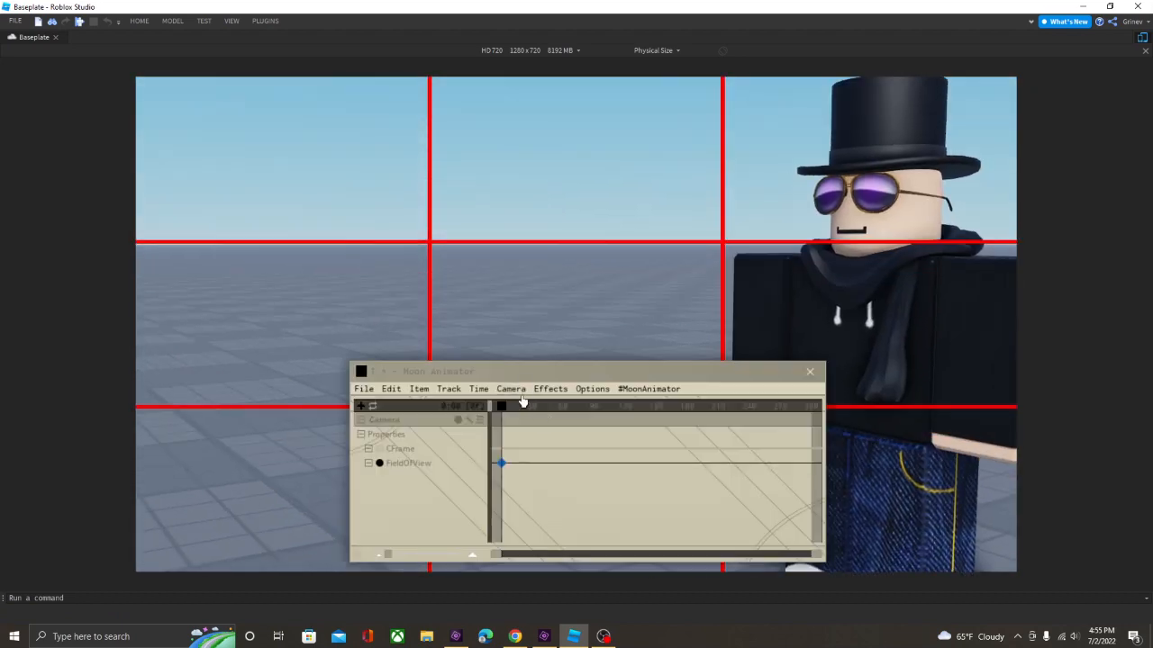
click(524, 393)
click(556, 423)
key(Tab)
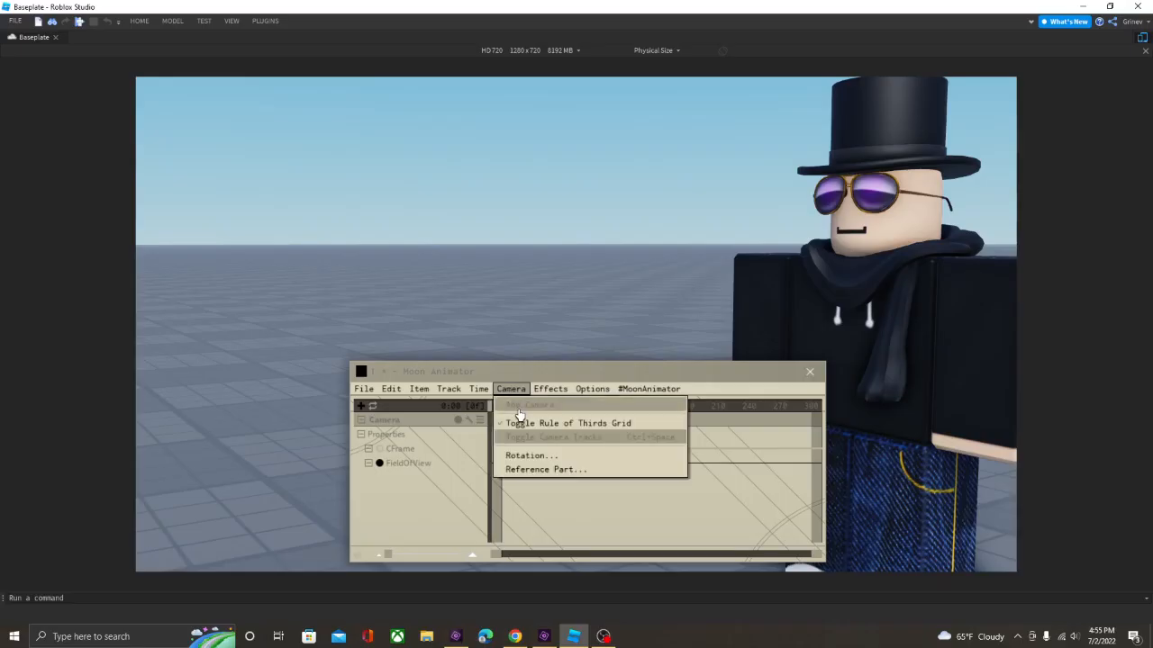
click(605, 404)
key(Tab)
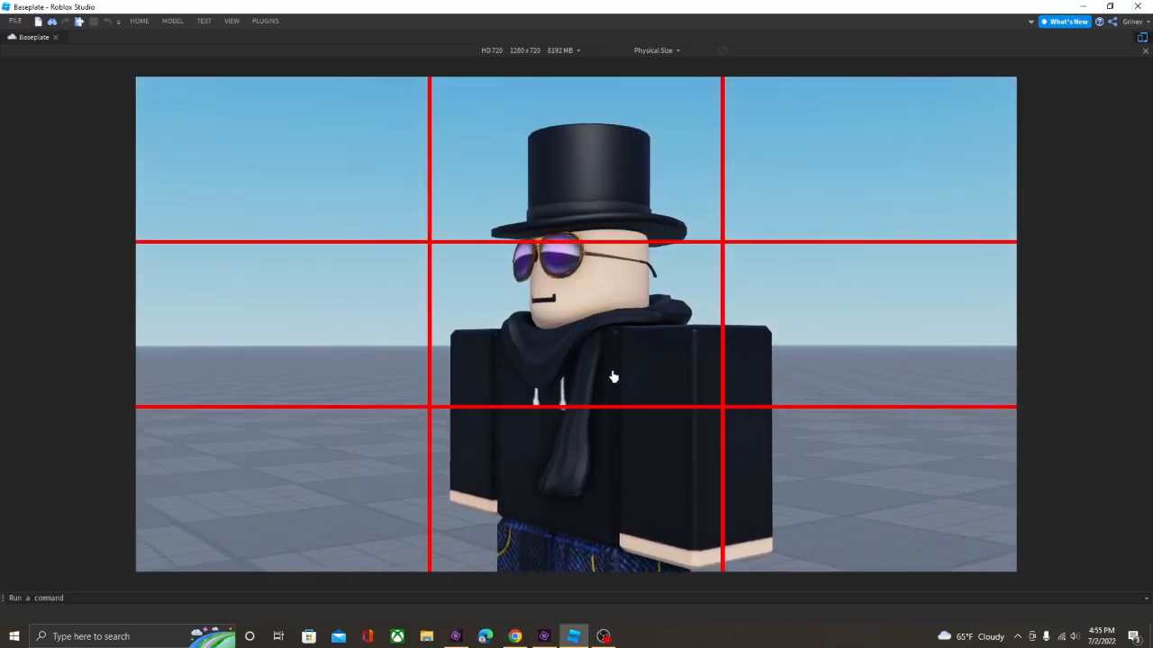
Turn off the rule of thirds grid and pull the camera back to a wider view of the character.
key(Tab)
click(511, 389)
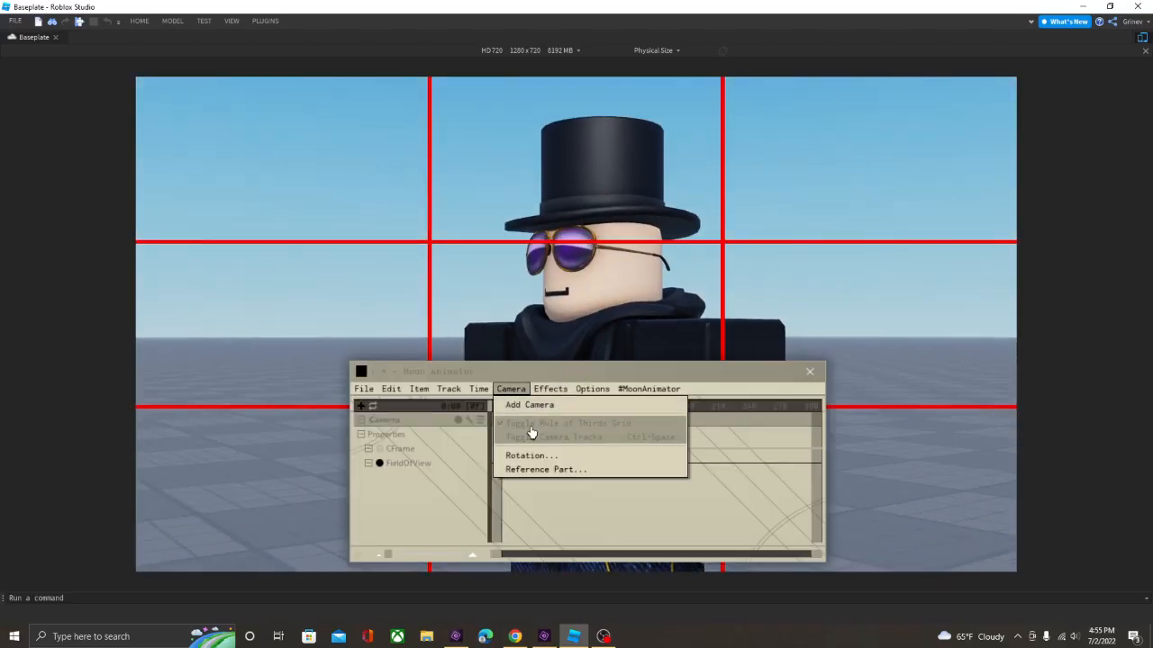
click(530, 432)
key(Tab)
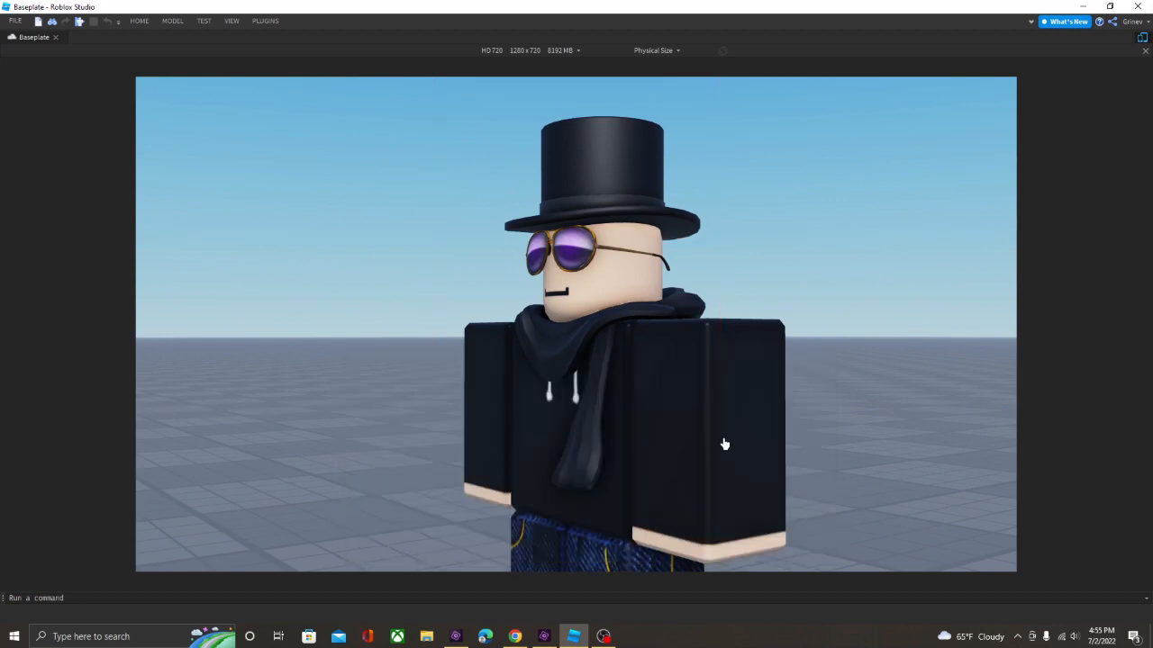
key(Tab)
key(Tab)
key(s)
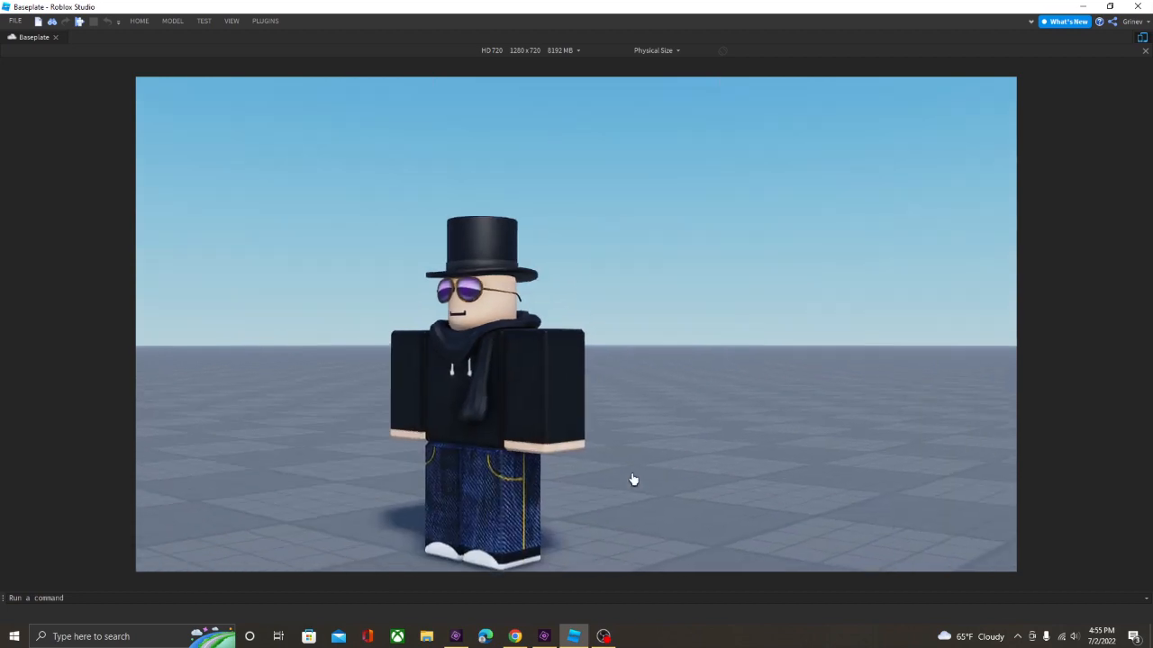
right_drag(634, 478, 633, 480)
key(Tab)
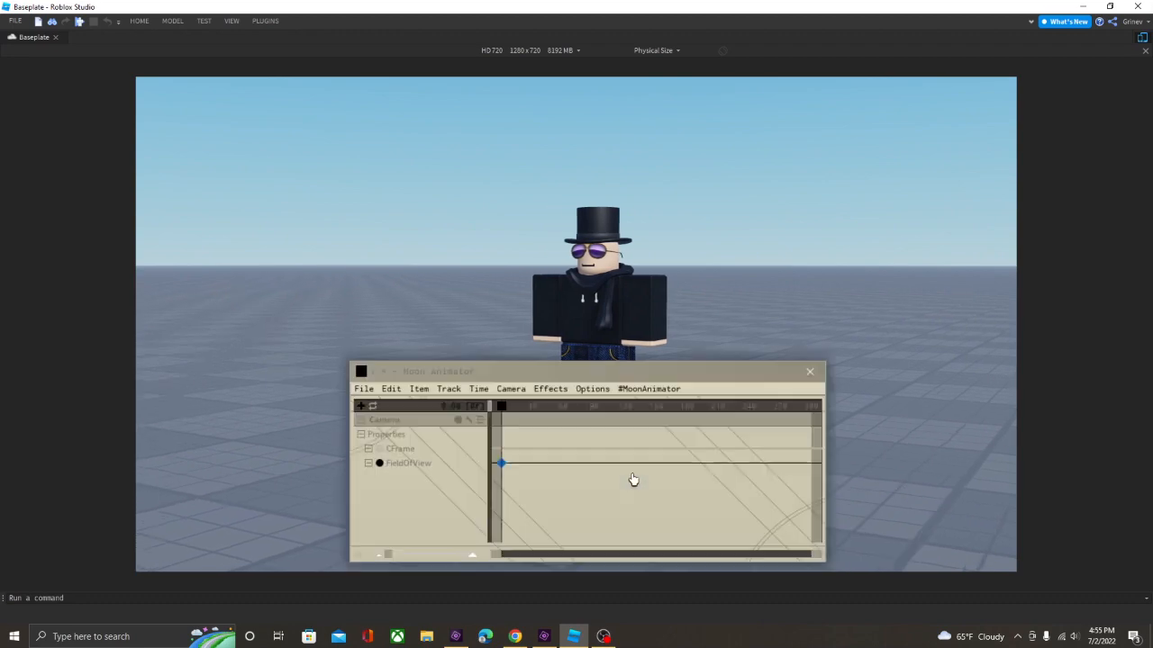
Turn on the letterboxing effect for the shot and hide the animator window.
click(547, 389)
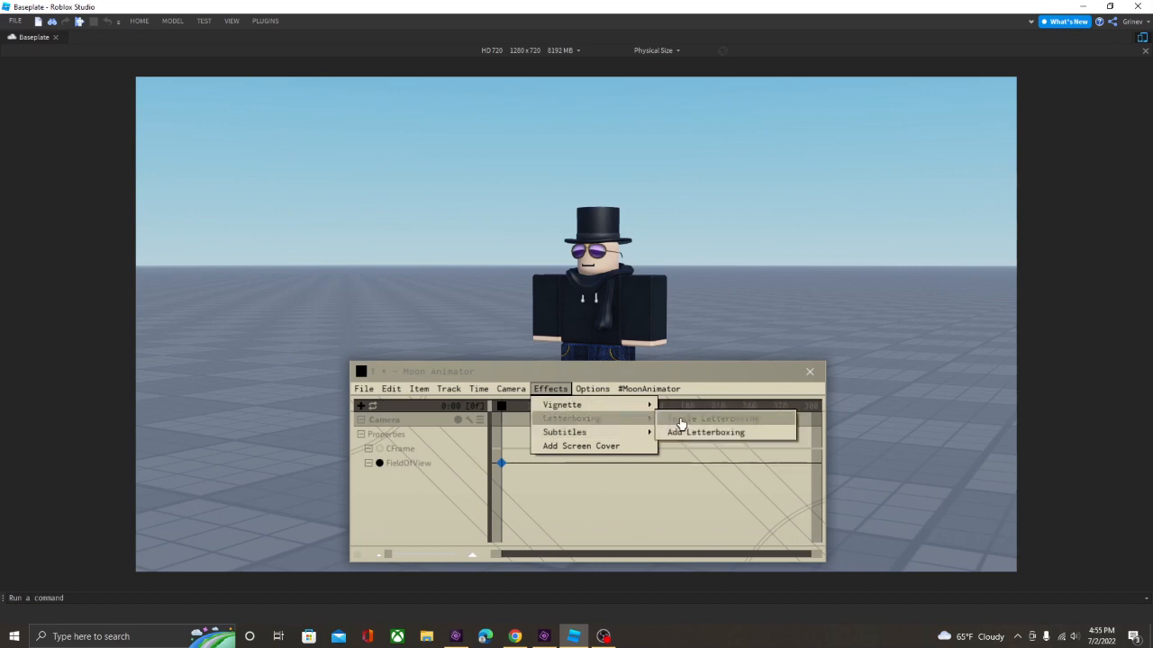
click(685, 433)
key(Tab)
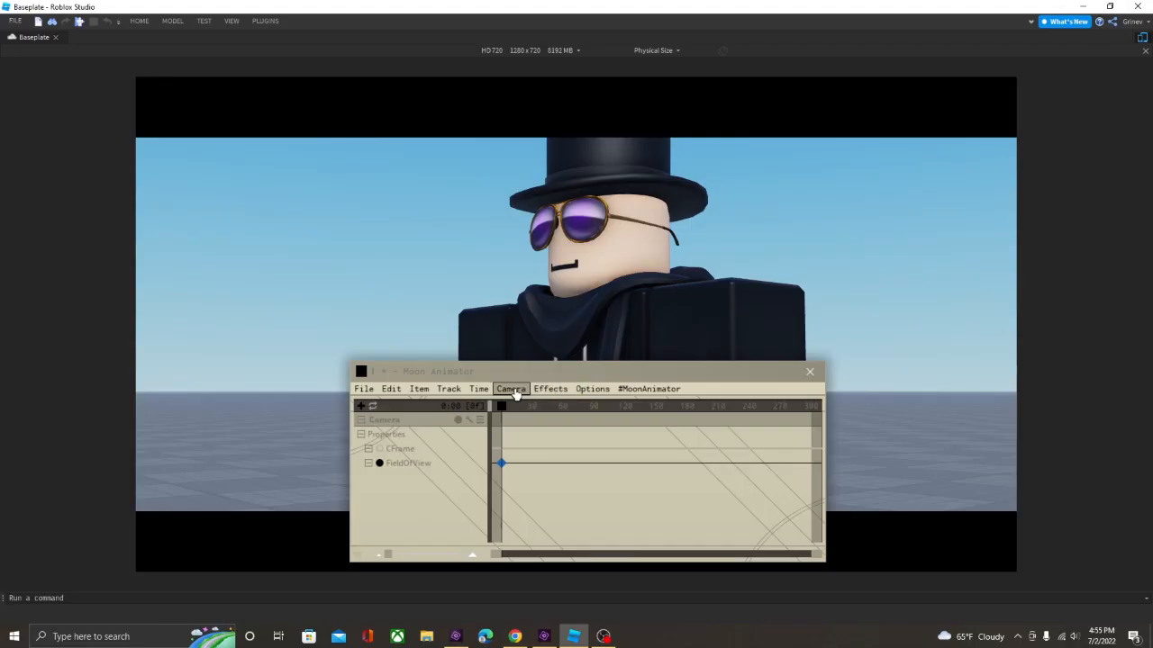
Switch the letterboxing effect off and on to compare the shot with and without the black bars.
click(514, 391)
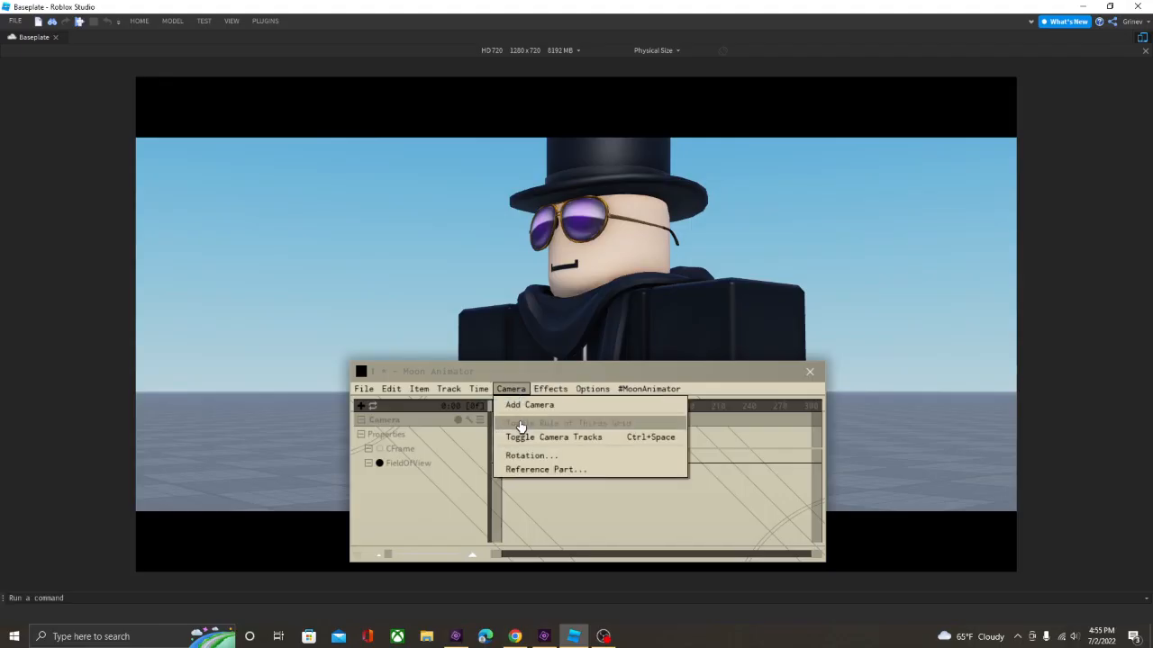
mouse_move(548, 394)
click(671, 419)
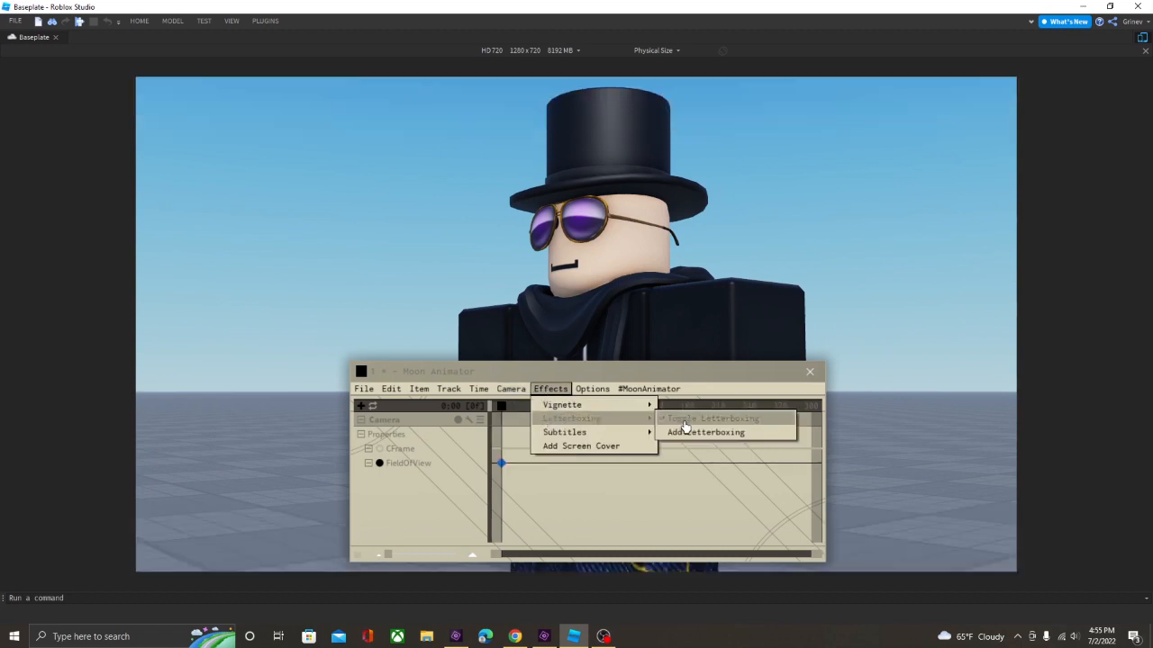
click(670, 419)
click(671, 420)
click(671, 420)
key(h)
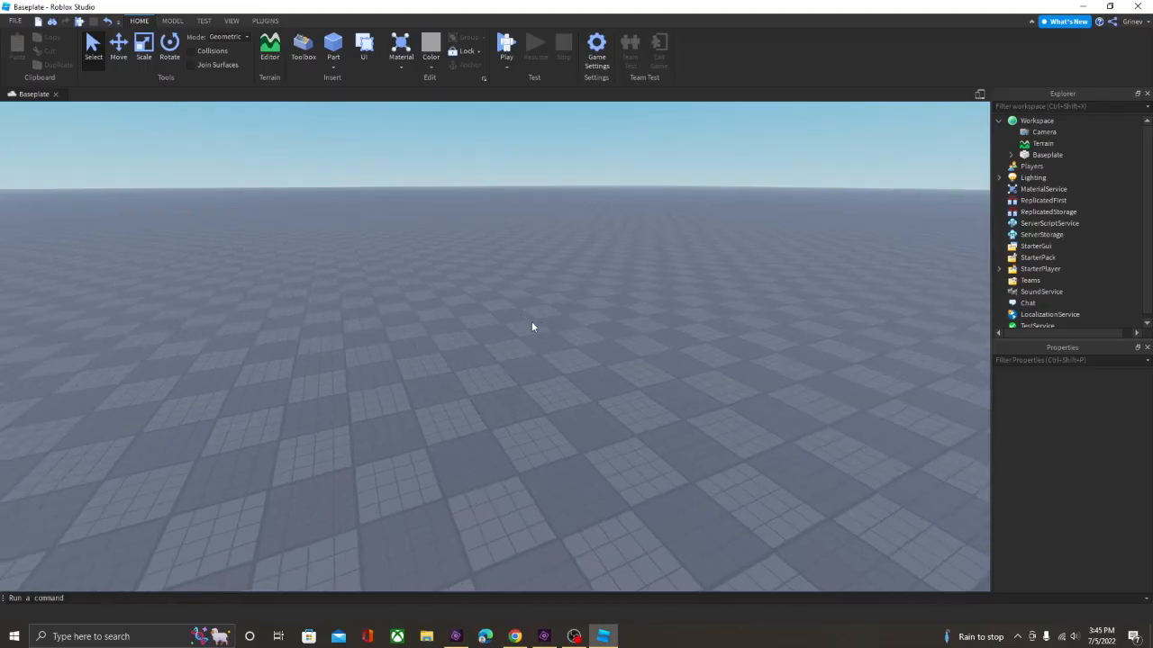
Search the Toolbox models for "building" and insert the "city building" model onto the baseplate.
right_drag(531, 321, 548, 348)
click(302, 47)
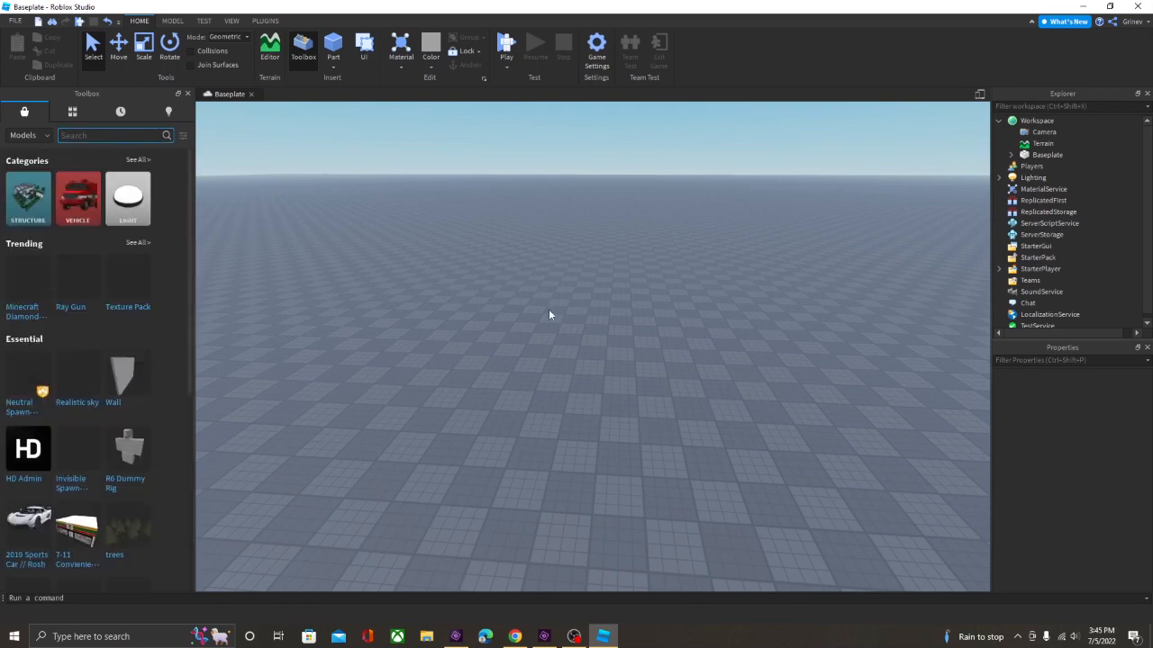
text(building)
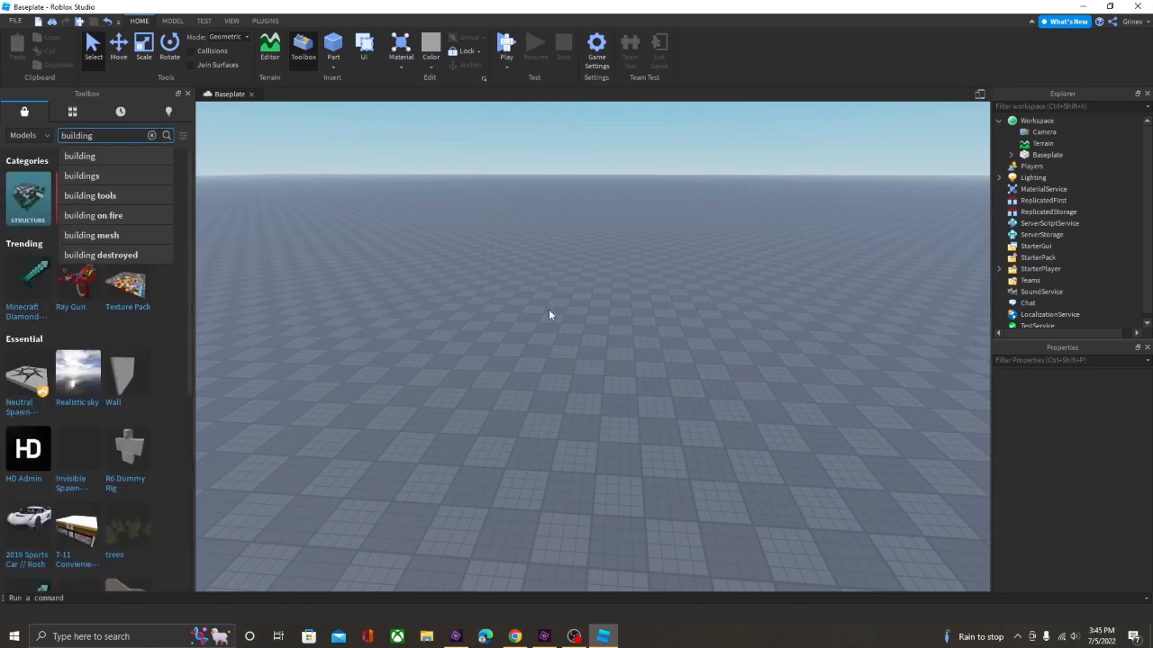
key(Return)
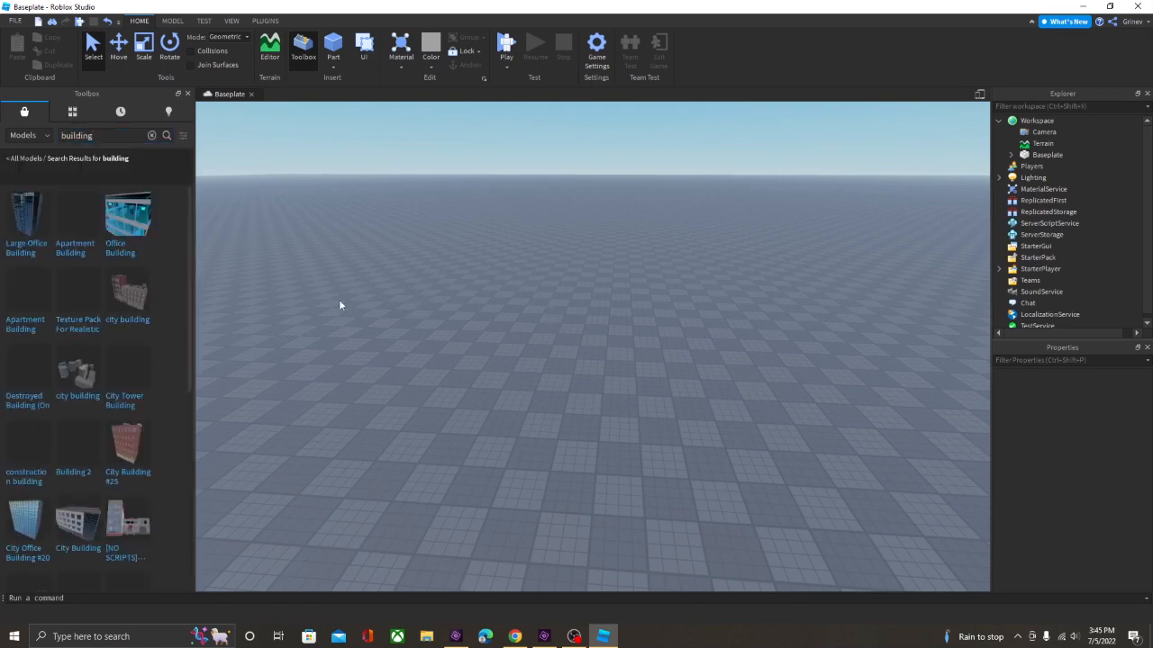
drag(251, 340, 631, 353)
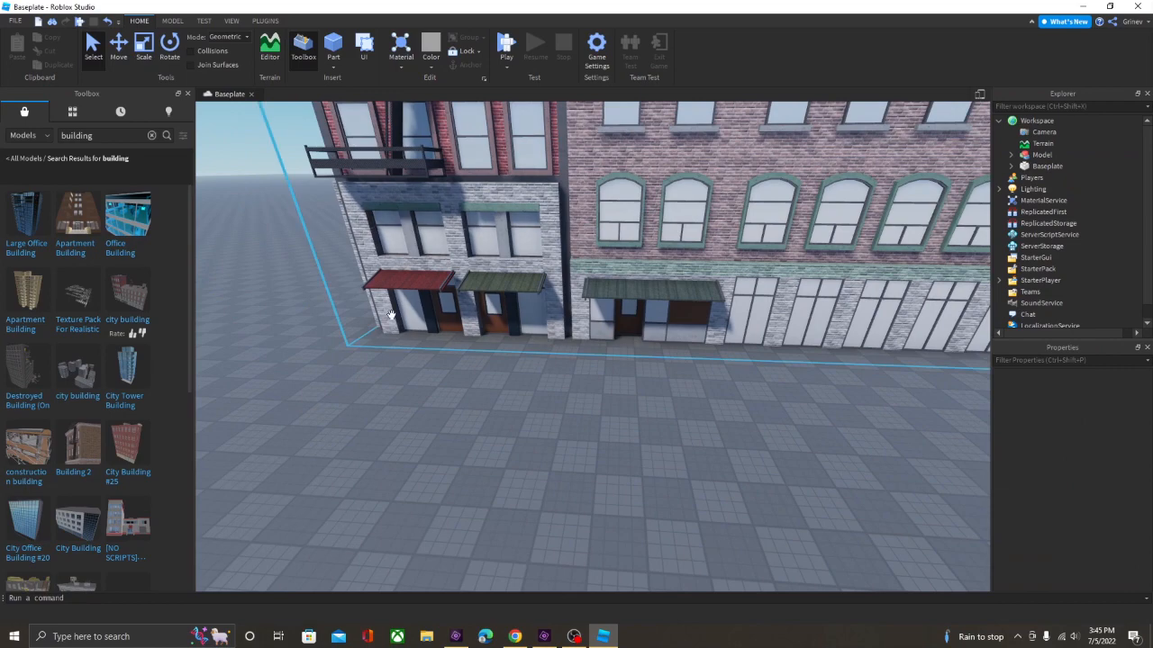
key(s)
Search the Toolbox models for "road" and place the "road" model along the front of the building.
click(151, 135)
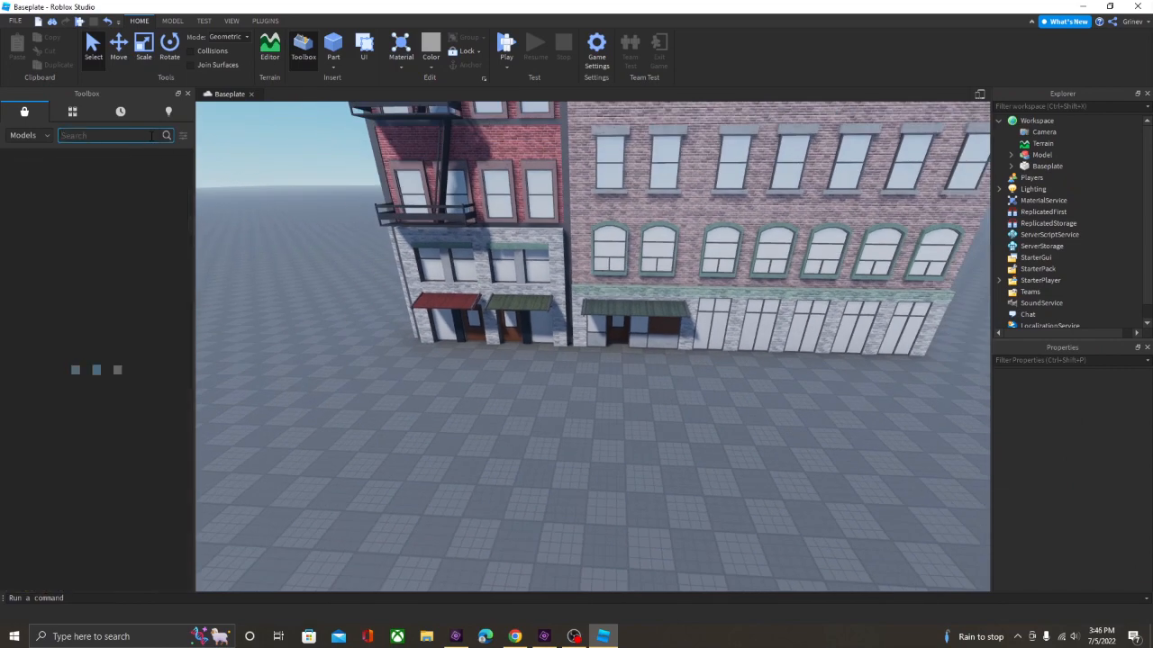
text(road)
key(Return)
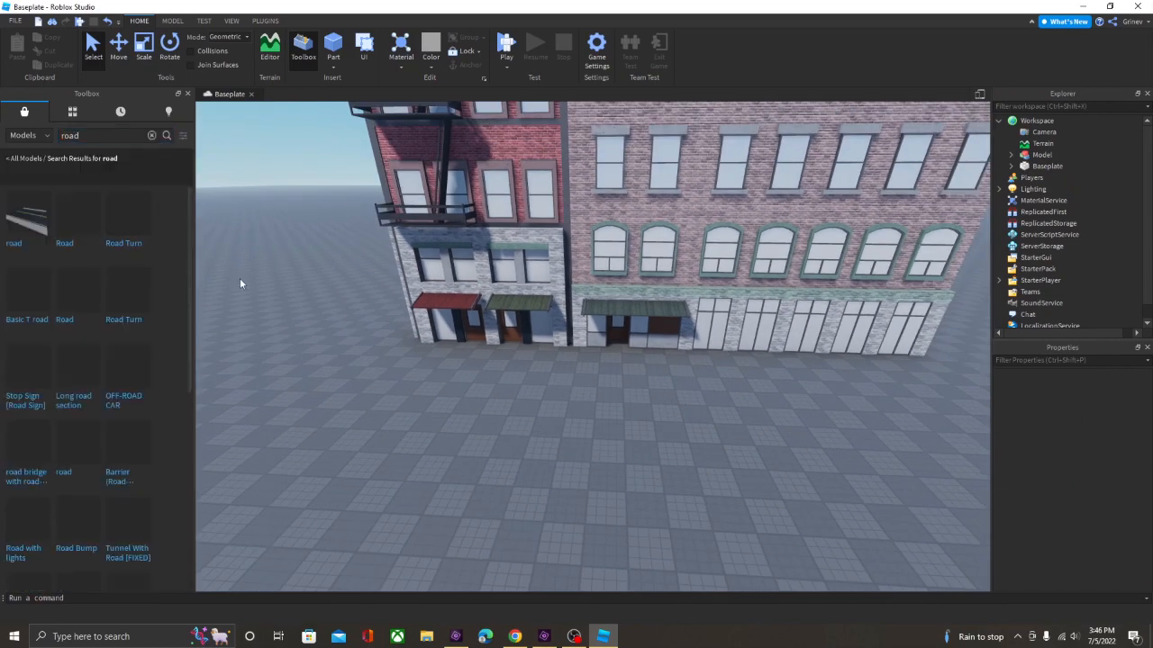
drag(32, 216, 577, 410)
key(r)
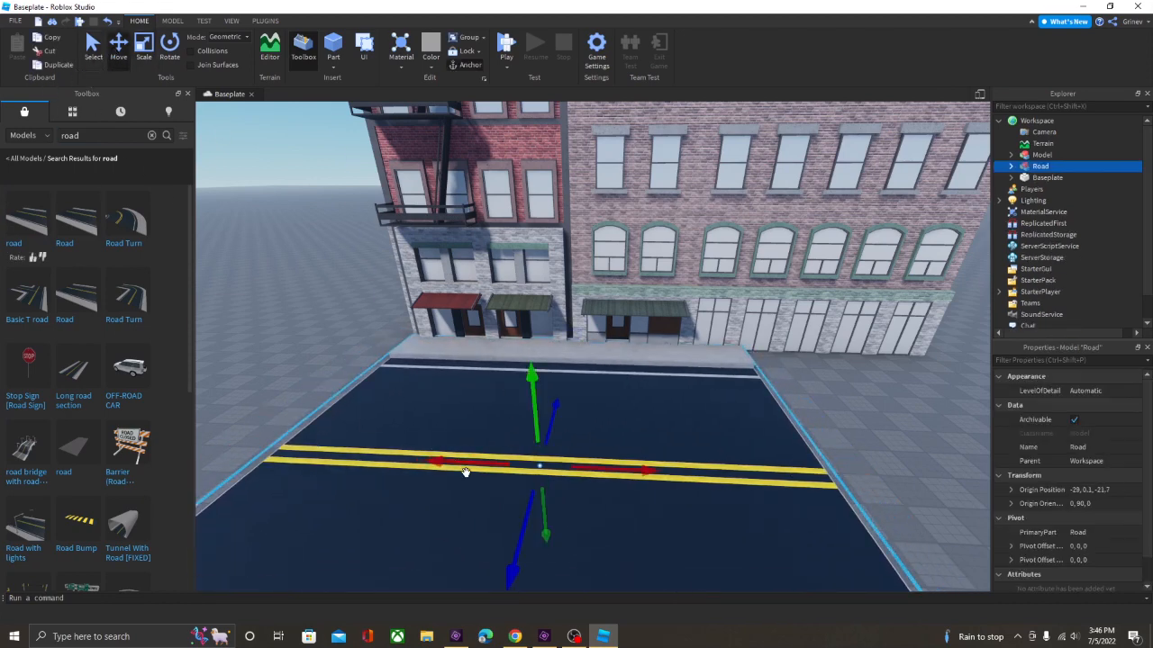
Duplicate the road section and move the copy end to end with the original to lengthen the street.
key(ctrl+d)
drag(466, 472, 970, 474)
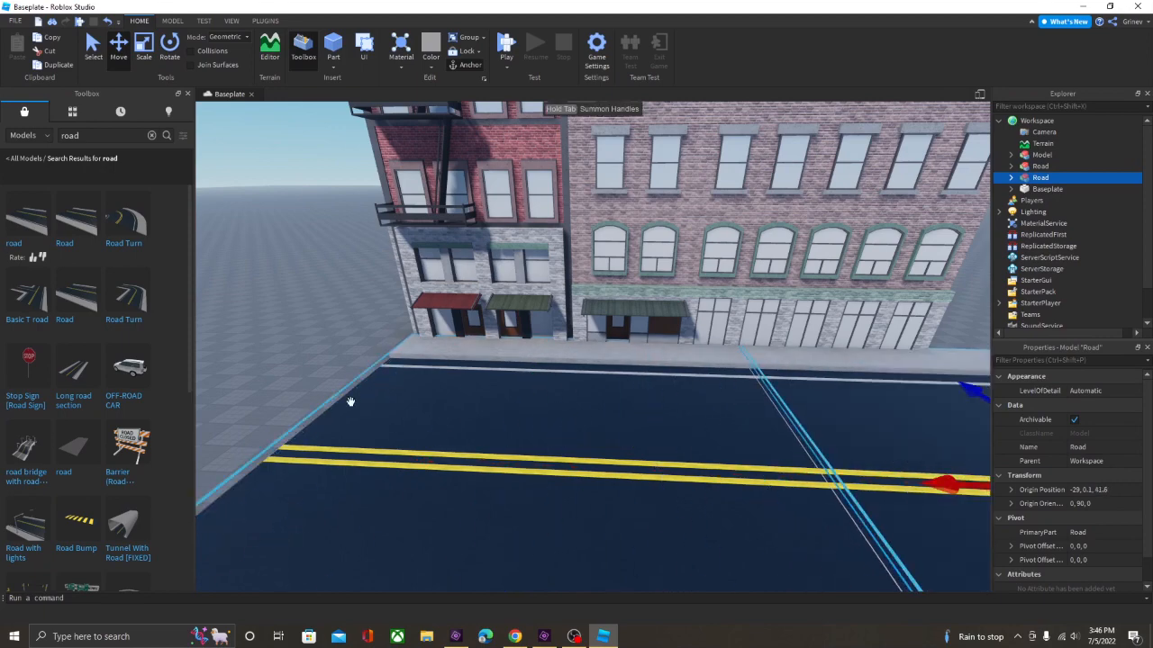
click(315, 368)
Select the building model and adjust its position relative to the street so its front lines up with the sidewalk.
key(d)
right_drag(315, 366, 342, 351)
key(s)
click(604, 211)
mouse_move(604, 212)
mouse_down()
mouse_move(561, 246)
mouse_move(598, 194)
mouse_up()
right_drag(598, 195, 599, 200)
key(s)
key(a)
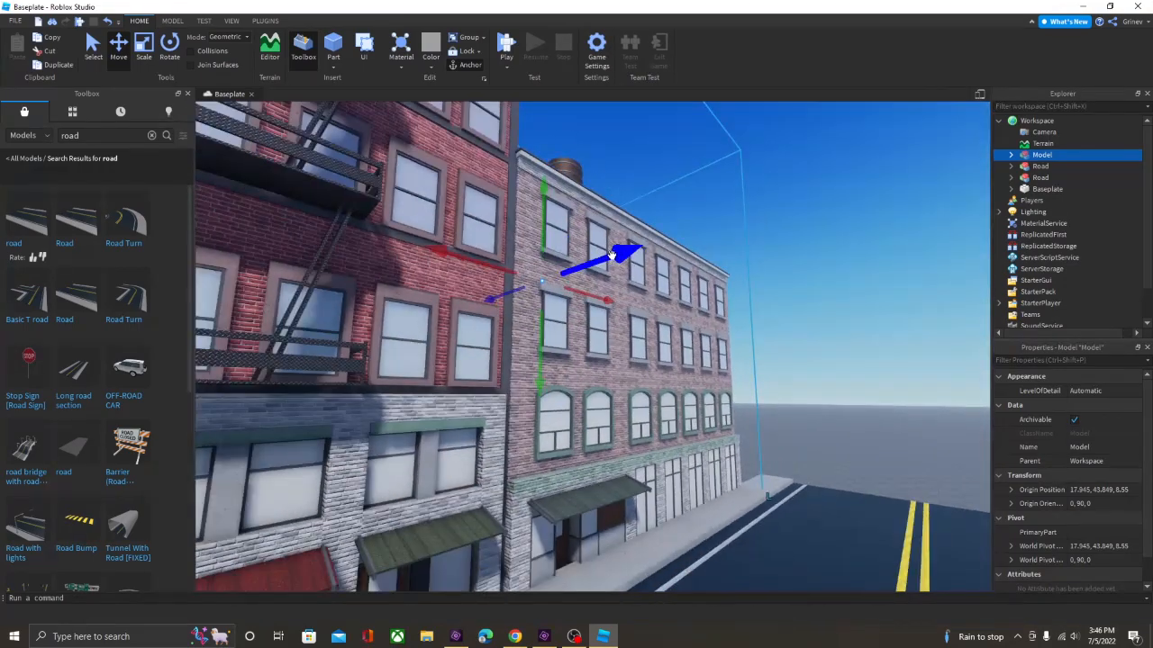
drag(625, 253, 634, 251)
click(876, 356)
right_drag(876, 357, 875, 359)
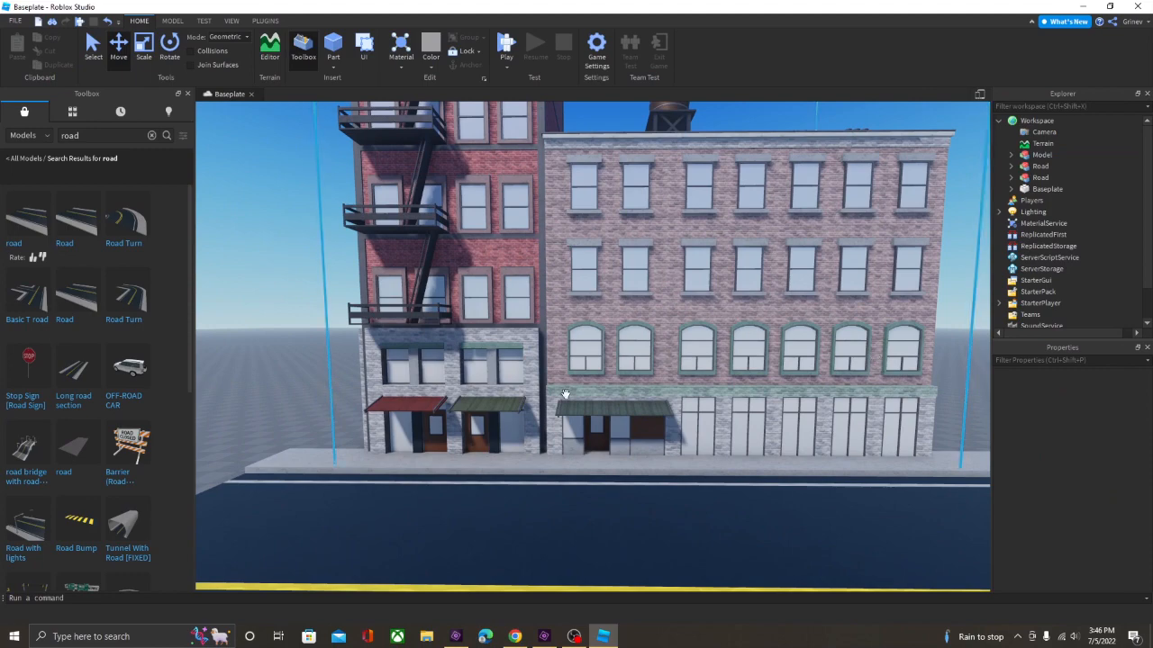
Examine the building and street from different distances and angles.
right_drag(565, 394, 459, 374)
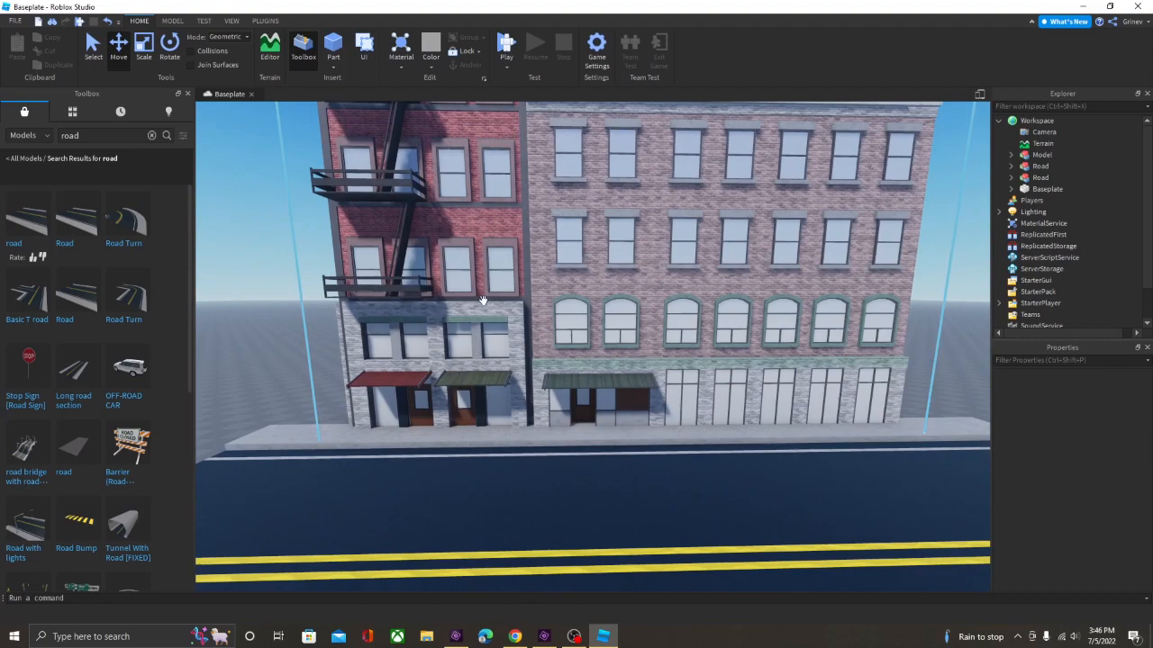
scroll(553, 370, up, 4)
right_drag(553, 370, 502, 279)
key(w)
key(s)
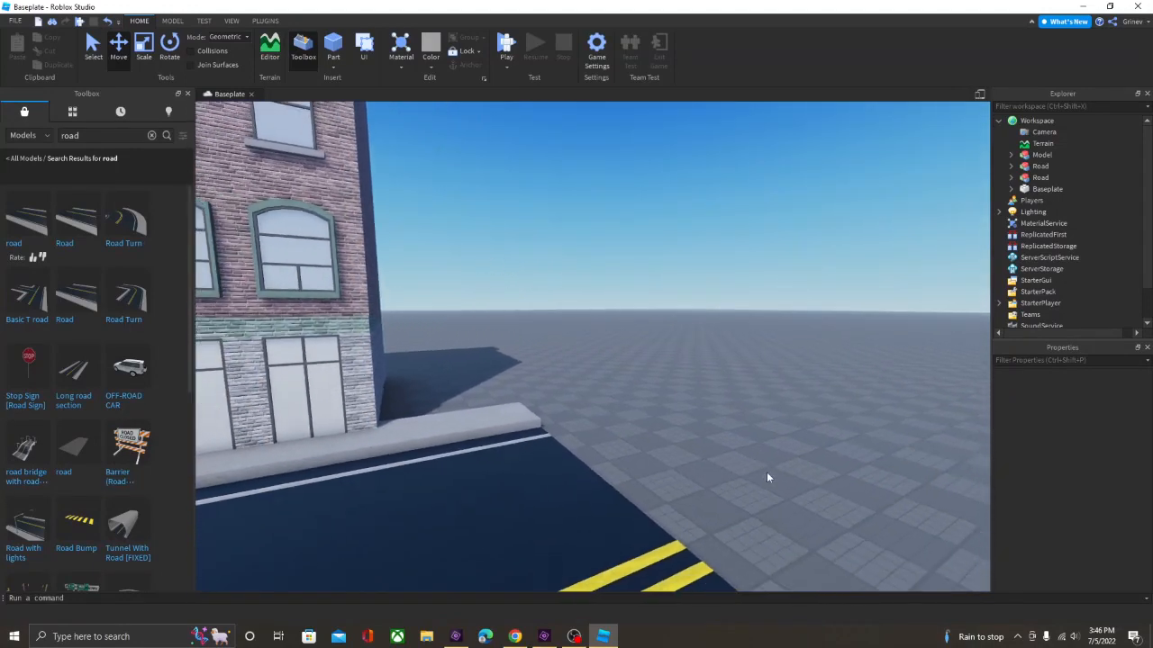
right_drag(767, 472, 764, 471)
key(a)
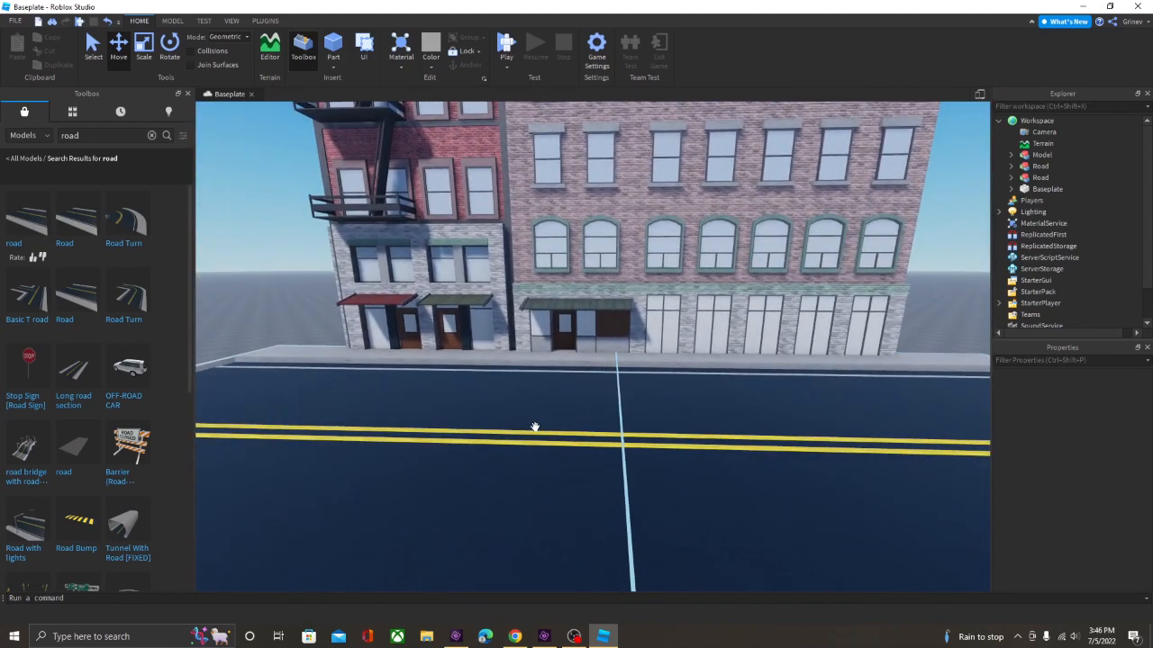
right_drag(742, 308, 746, 309)
scroll(464, 355, down, 5)
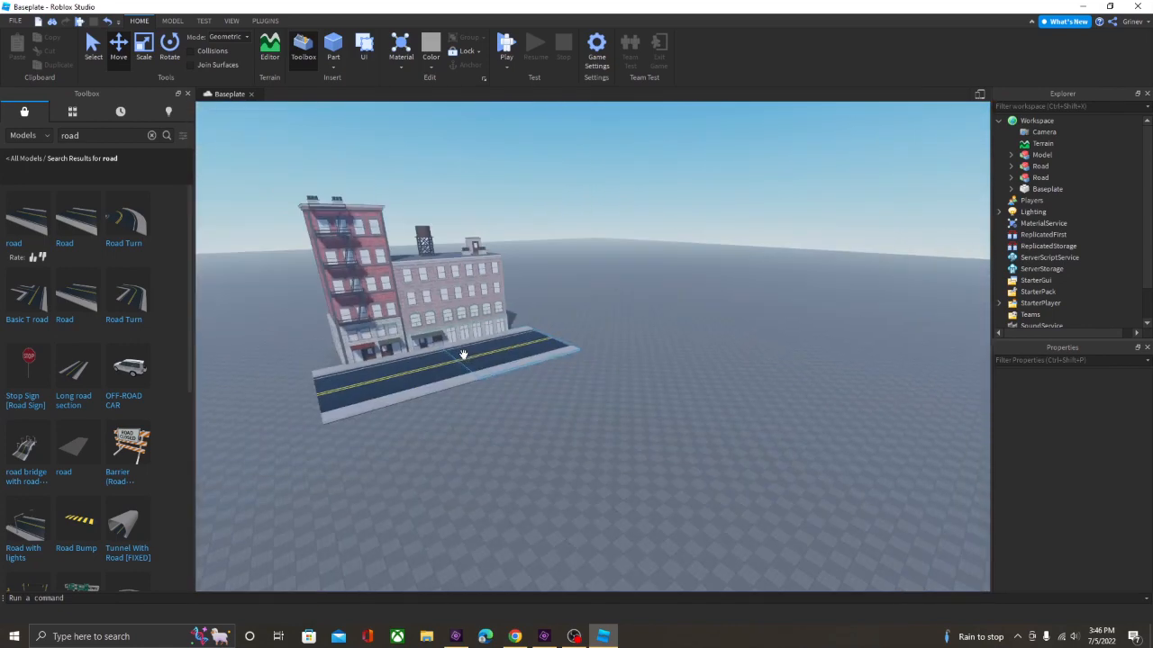
Place the "OFF-ROAD CAR" model on the road in front of the building and accept the script notice.
scroll(508, 267, up, 10)
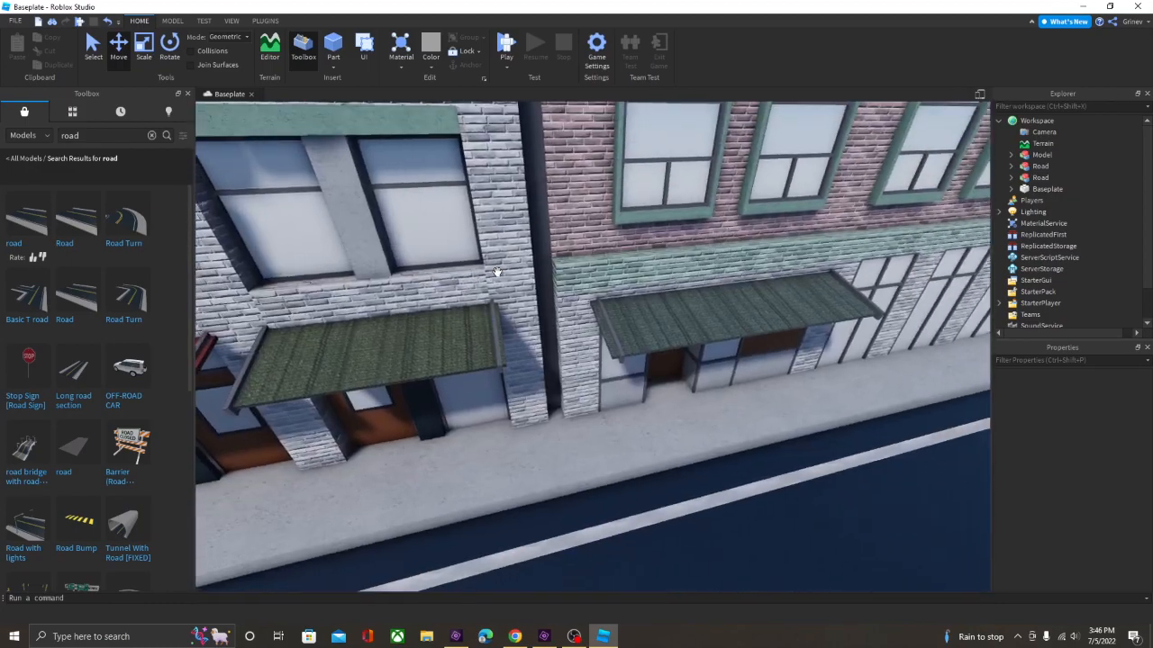
right_drag(497, 272, 497, 272)
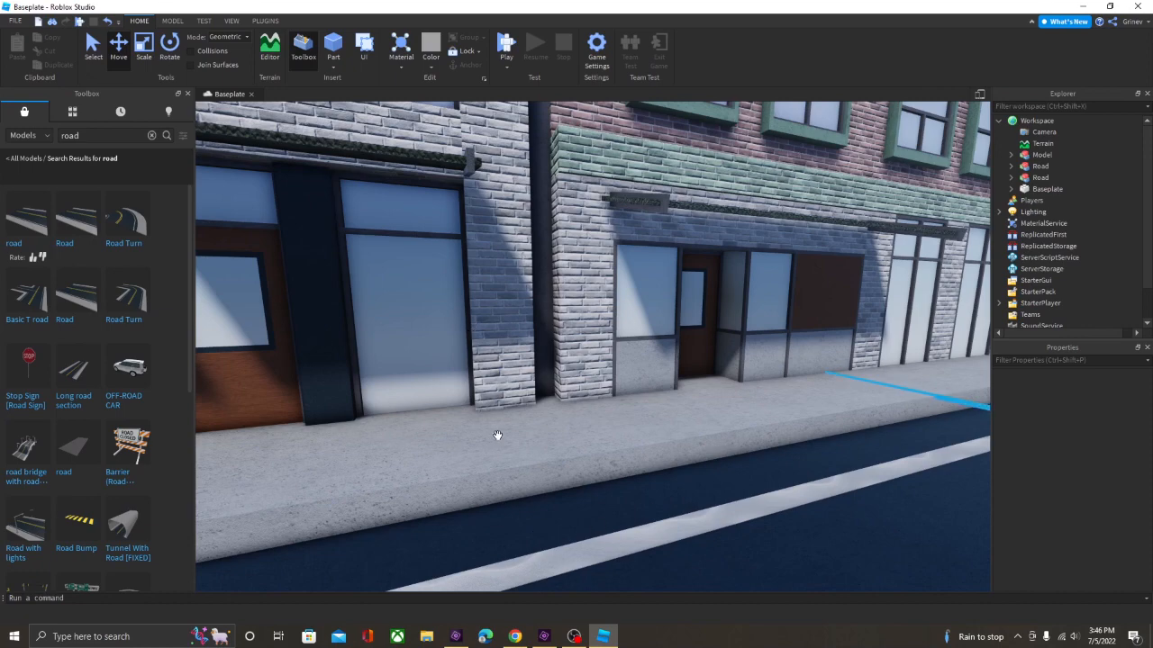
scroll(497, 435, down, 3)
drag(841, 510, 869, 450)
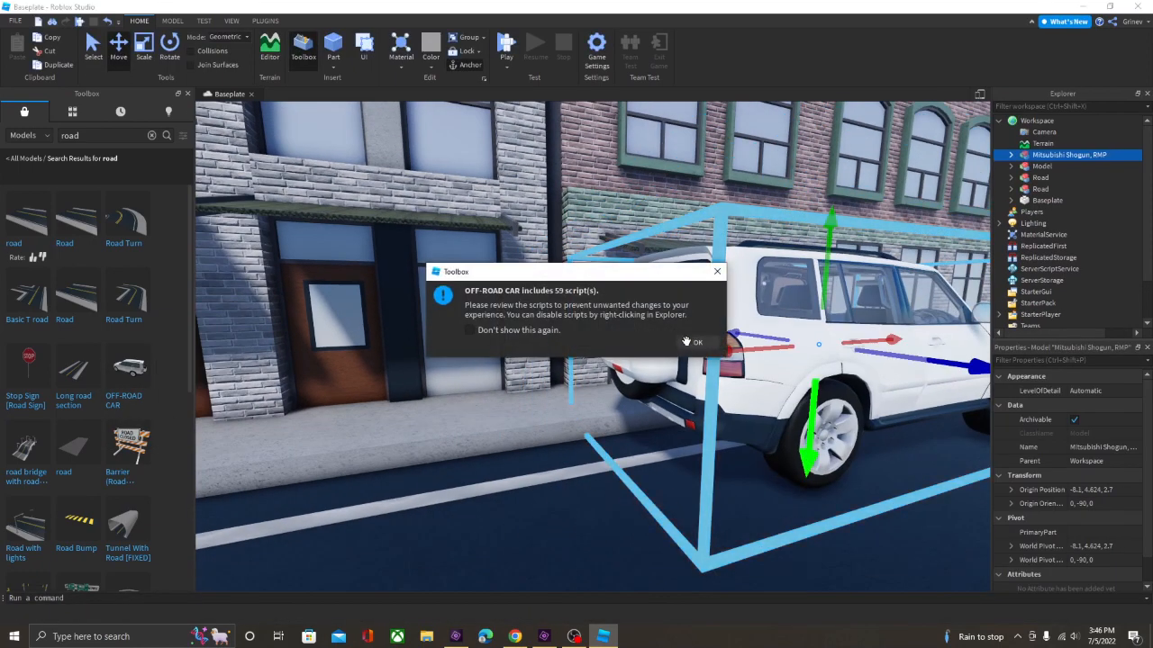
click(699, 343)
right_drag(715, 337, 741, 304)
click(742, 304)
key(d)
key(d)
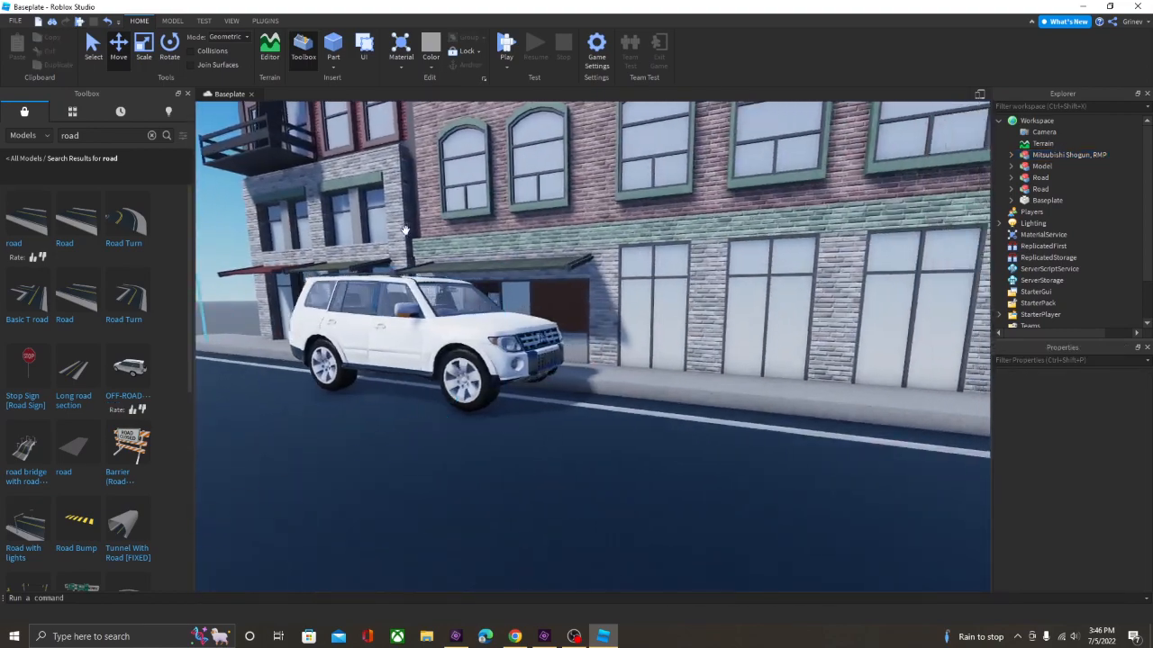
right_drag(668, 480, 618, 486)
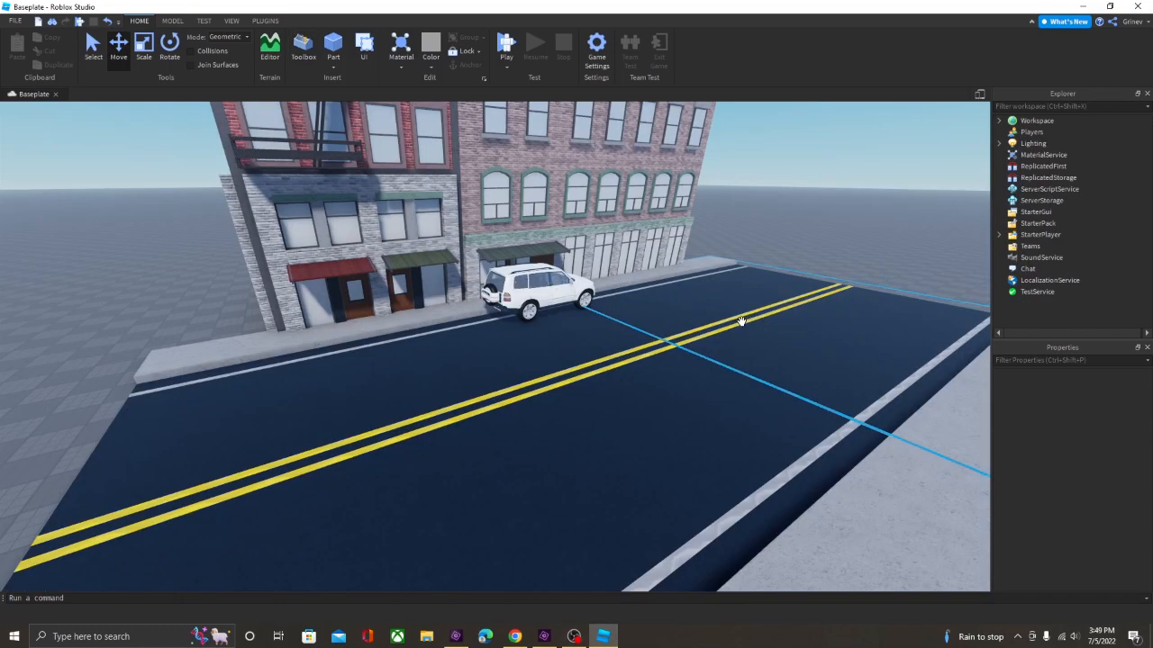
Duplicate the building model twice and line the copies up end to end along the street.
right_drag(726, 307, 726, 307)
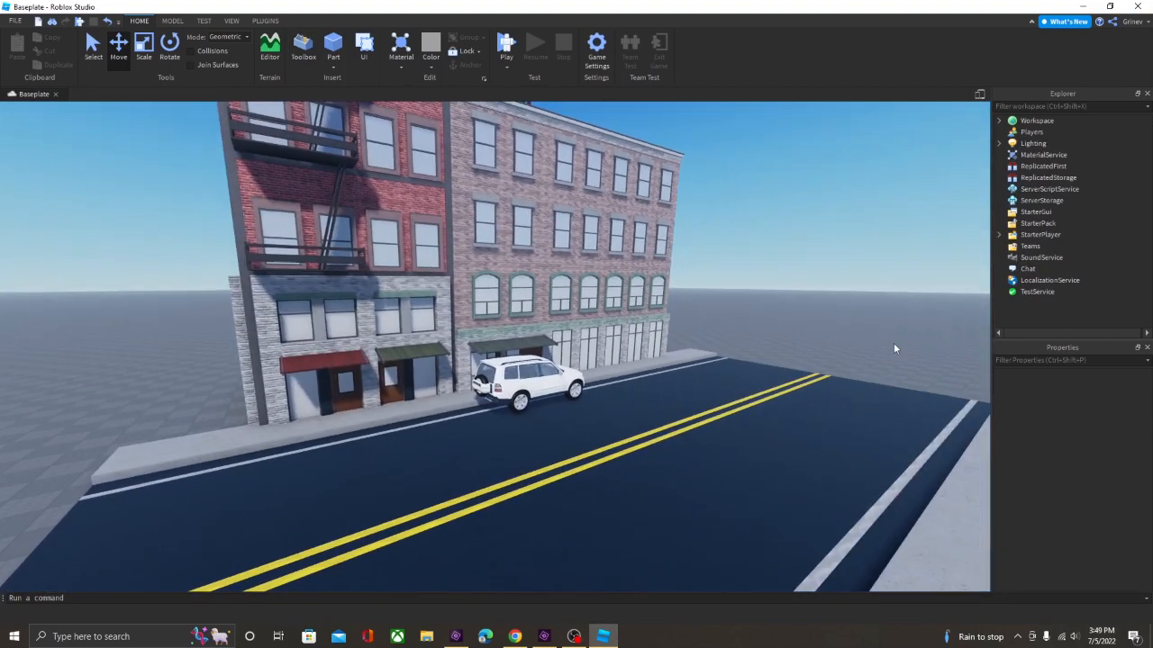
right_drag(624, 358, 623, 358)
scroll(623, 359, up, 2)
click(573, 322)
scroll(573, 322, down, 3)
key(ctrl+d)
drag(427, 178, 654, 246)
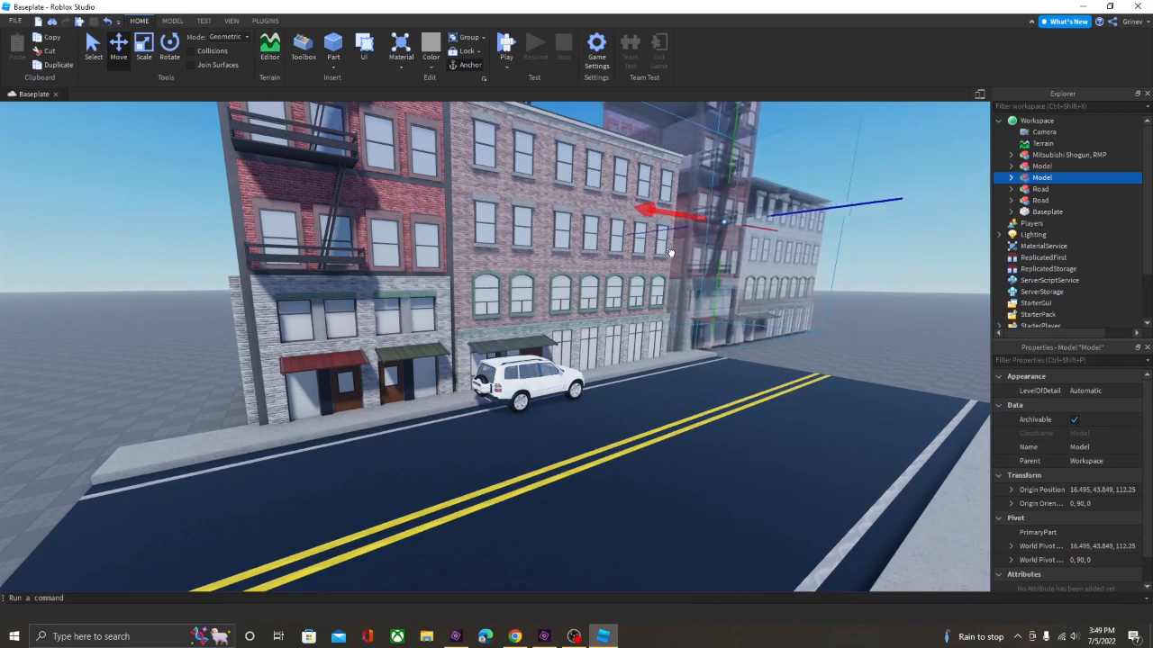
key(ctrl+d)
drag(632, 208, 742, 247)
click(884, 329)
Duplicate both road sections together and move the copies to the far end to extend the street past the new buildings.
click(668, 453)
scroll(619, 462, down, 2)
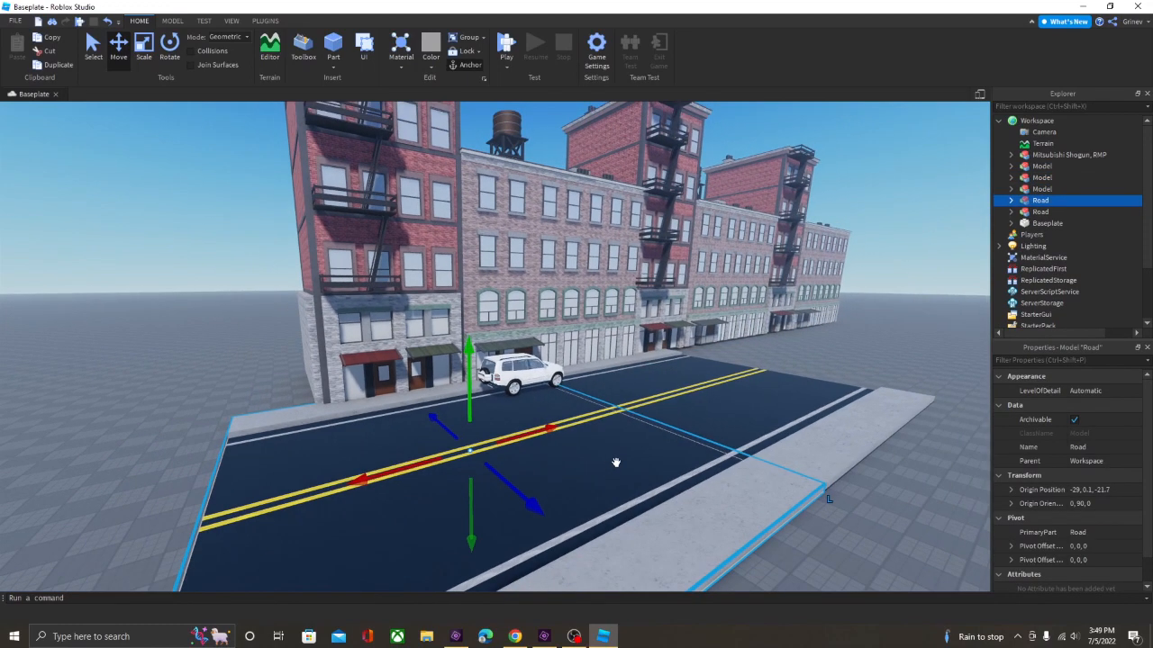
ctrl+click(676, 414)
key(ctrl+d)
drag(478, 453, 783, 392)
click(892, 475)
Select the Atmosphere object under Lighting and raise its Density to about 0.438.
scroll(892, 475, up, 5)
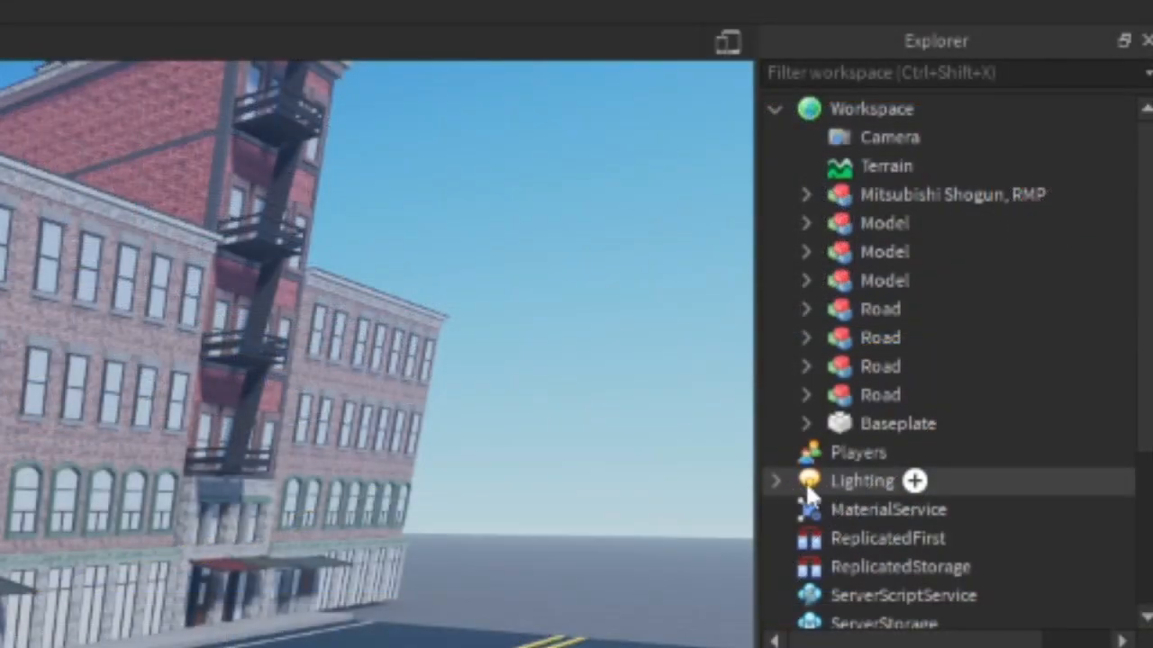
click(771, 483)
click(773, 483)
click(875, 510)
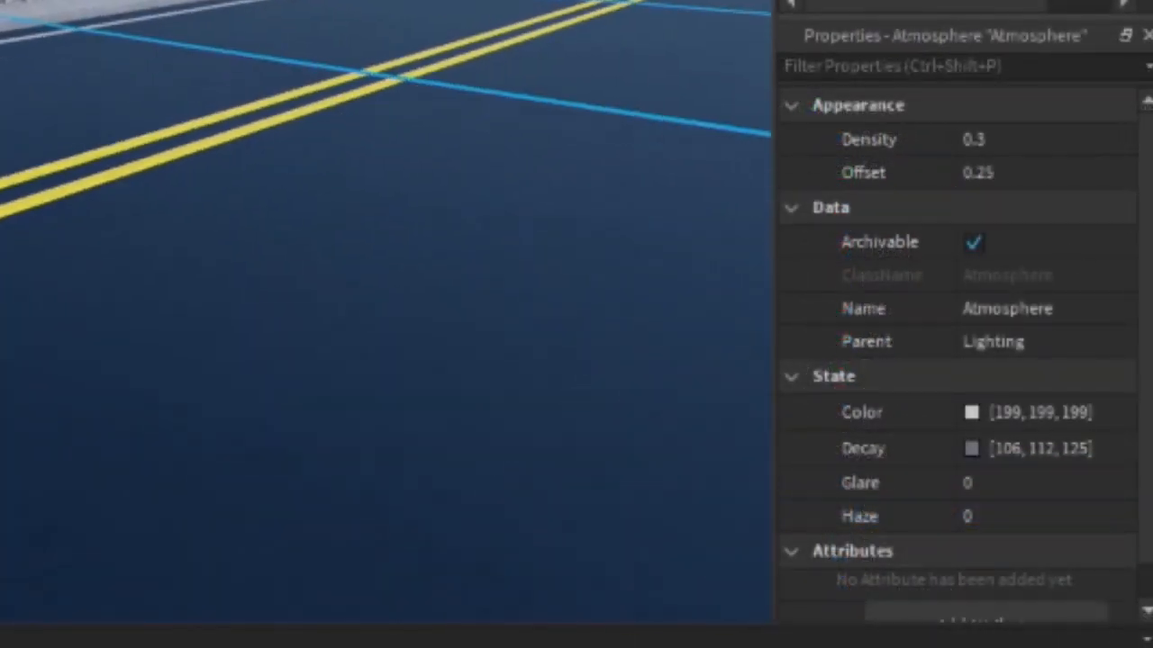
click(1078, 140)
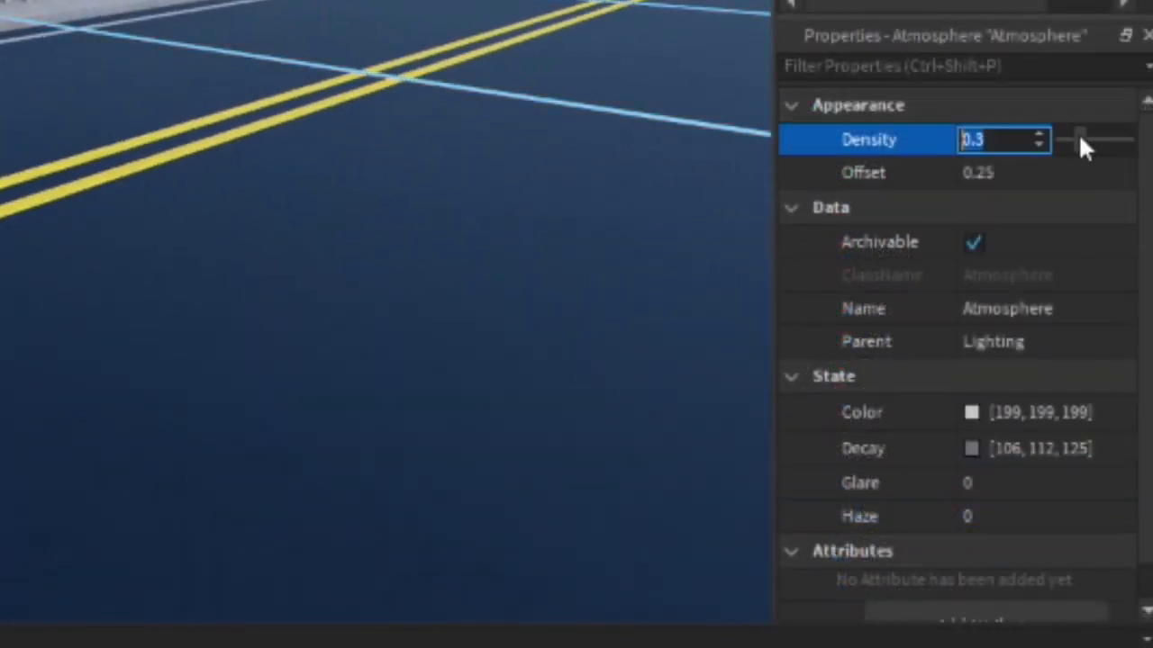
drag(1078, 140, 1090, 140)
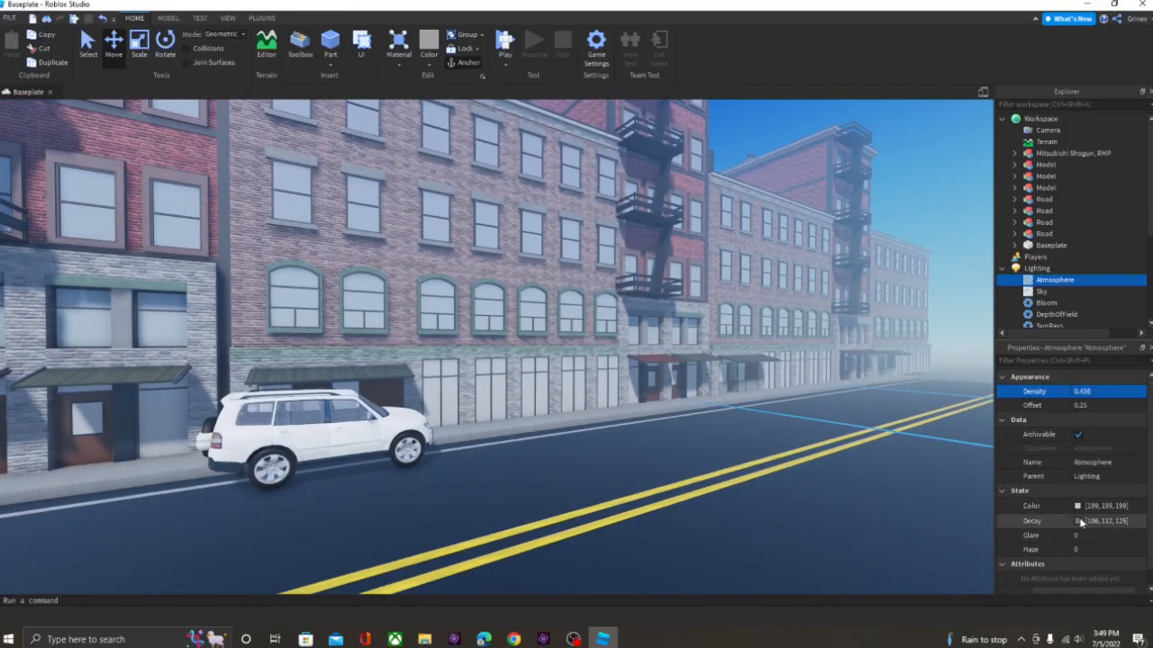
click(1077, 506)
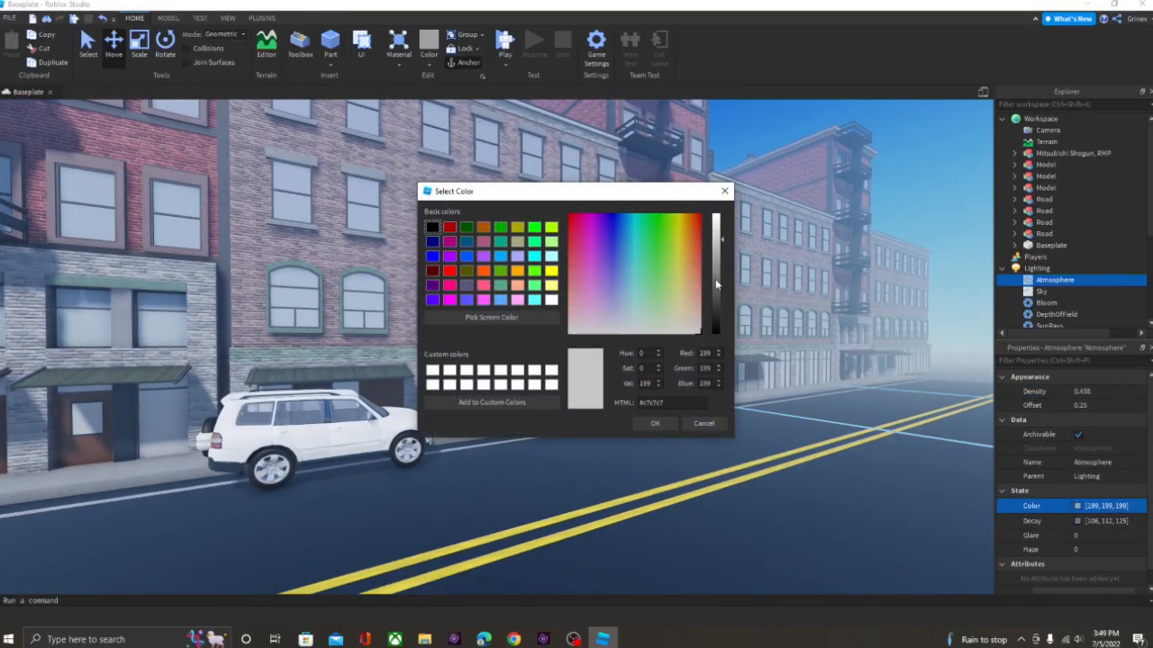
click(703, 423)
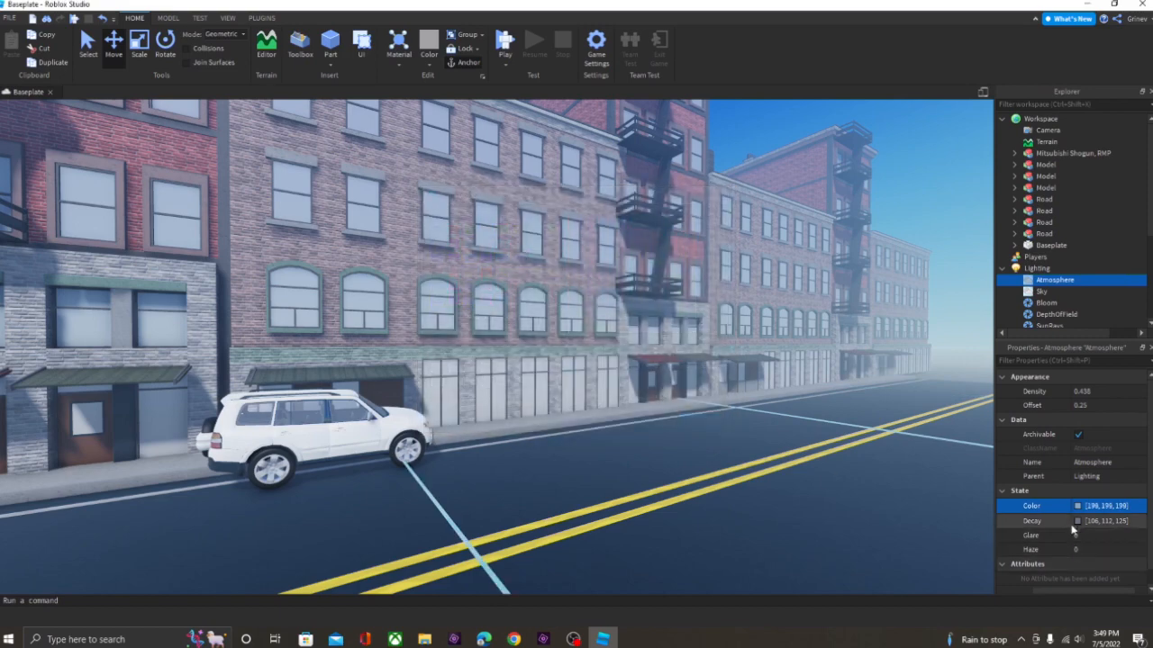
click(1077, 520)
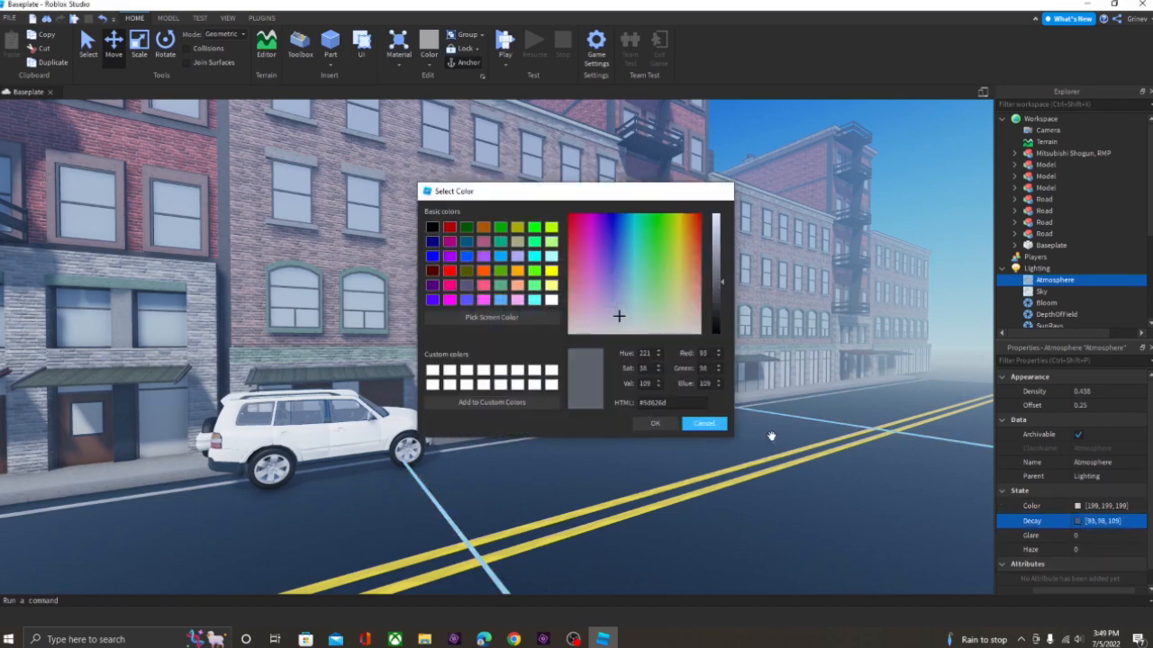
click(704, 423)
Set the Atmosphere's Haze to about 2.08 and Glare to about 1.88, and raise its Density further.
click(1113, 546)
drag(1113, 545, 1122, 538)
click(1116, 539)
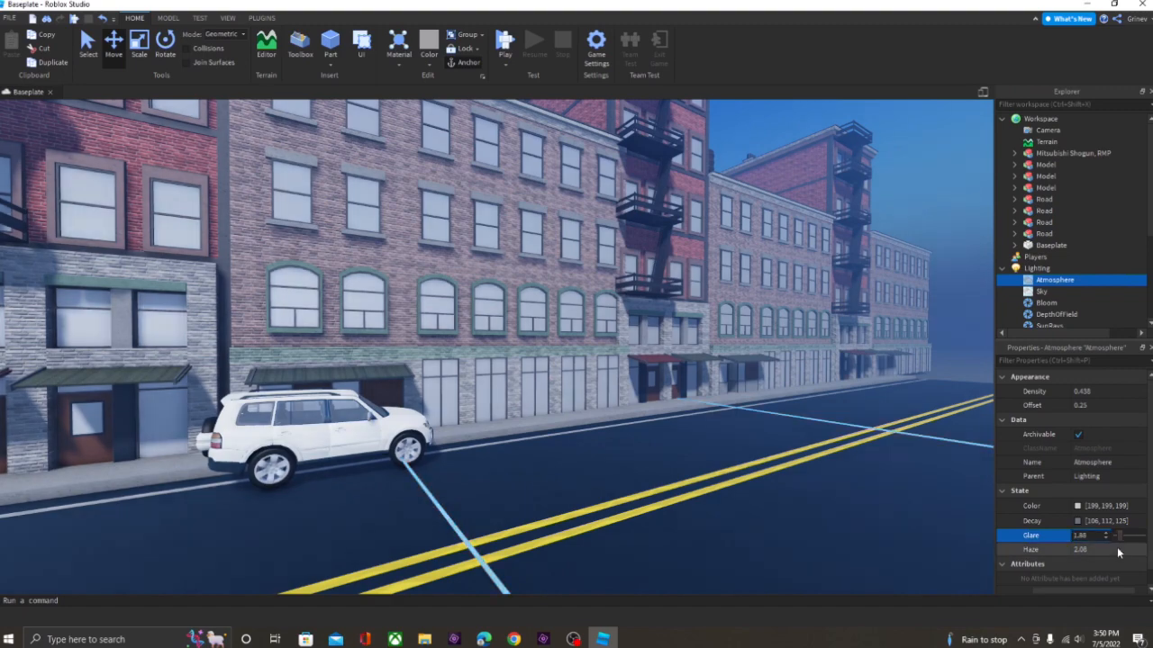
click(1121, 550)
click(1110, 412)
click(1126, 394)
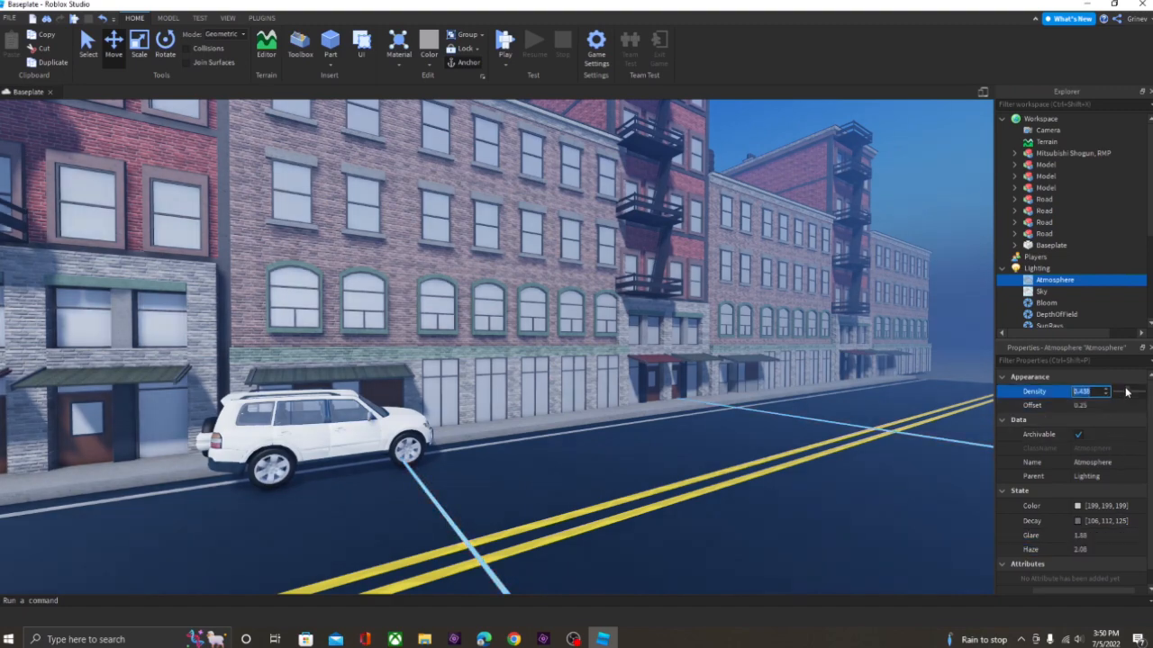
drag(1128, 392, 1134, 394)
Examine the foggy street and the parked car from low angles along the road.
click(892, 286)
click(906, 281)
right_drag(906, 281, 764, 391)
click(877, 322)
right_drag(560, 385, 584, 337)
key(f)
key(a)
key(q)
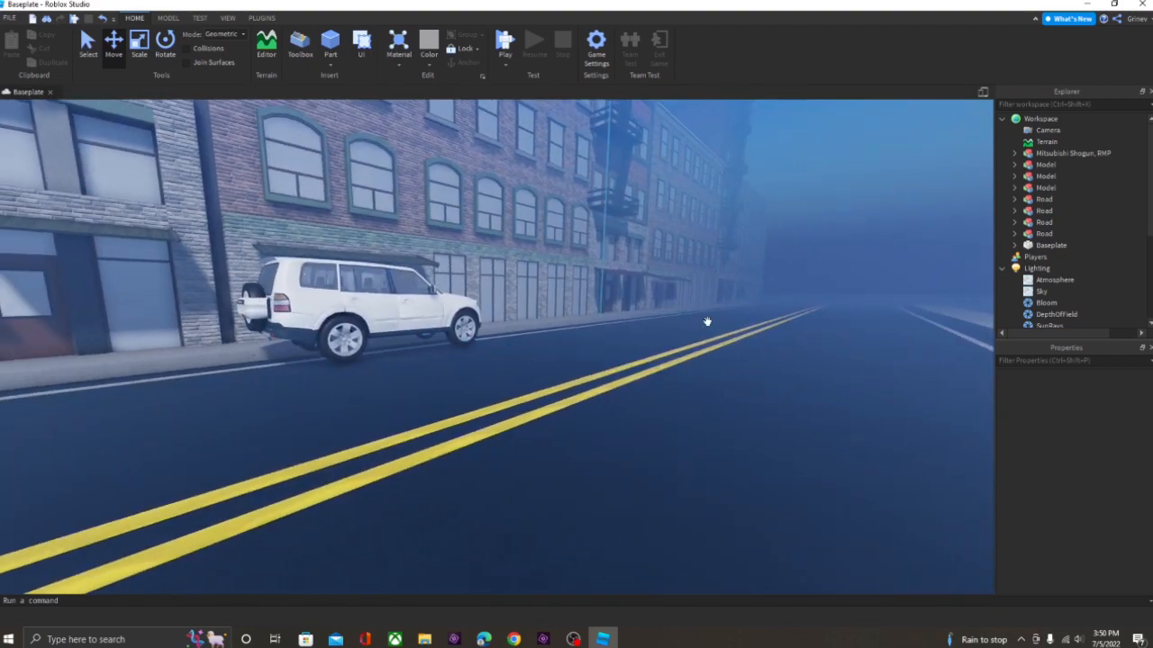
right_drag(642, 418, 642, 418)
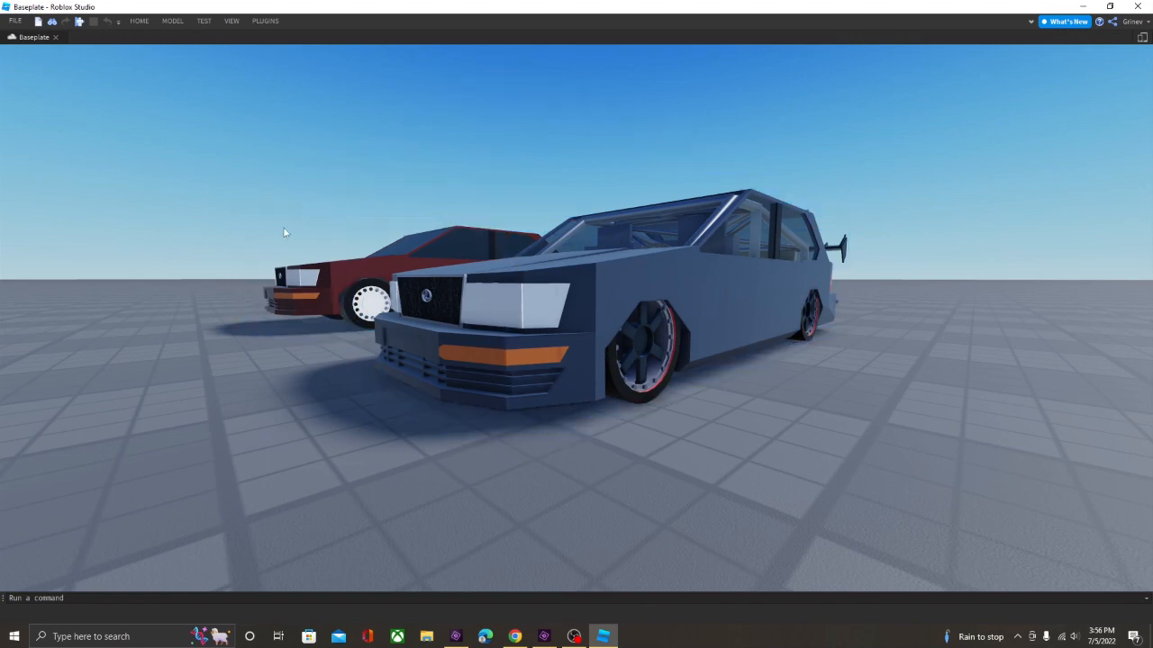
Launch Moon Animator in the two-car scene and open the saved animation "1".
click(260, 20)
click(461, 68)
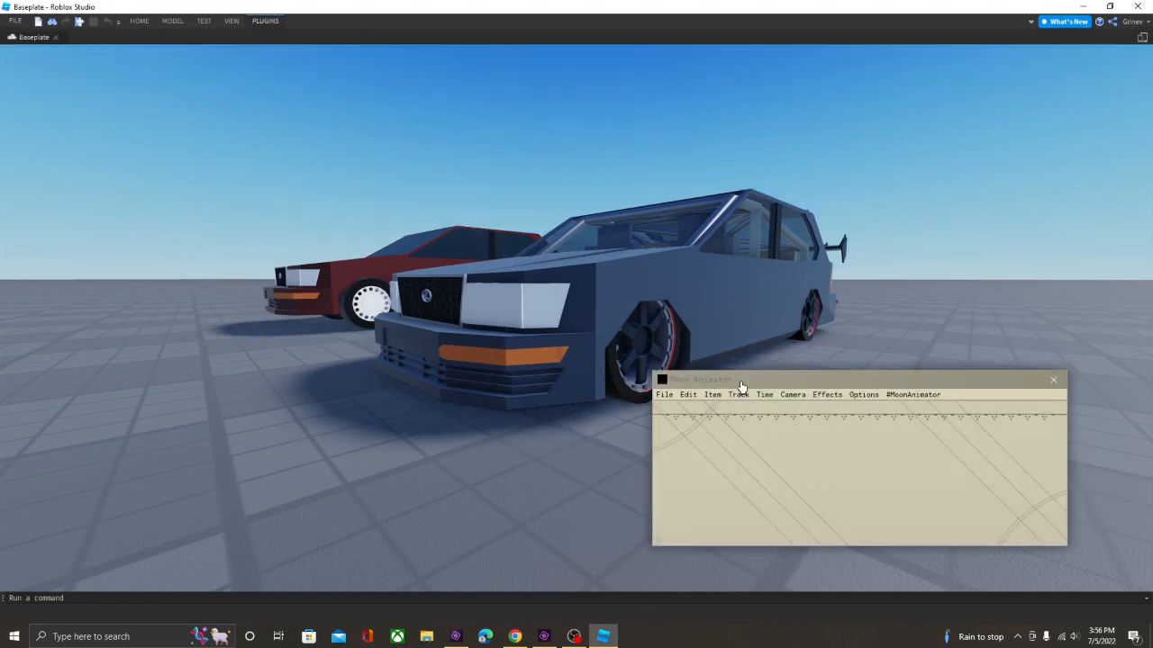
drag(741, 384, 814, 397)
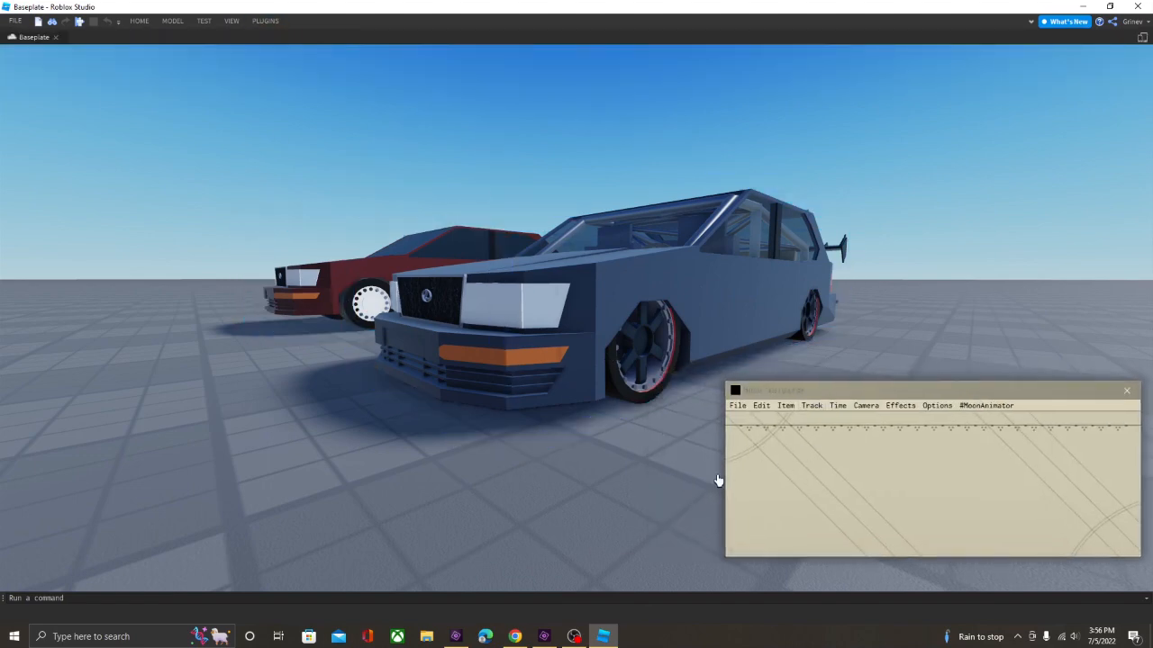
click(737, 406)
click(752, 445)
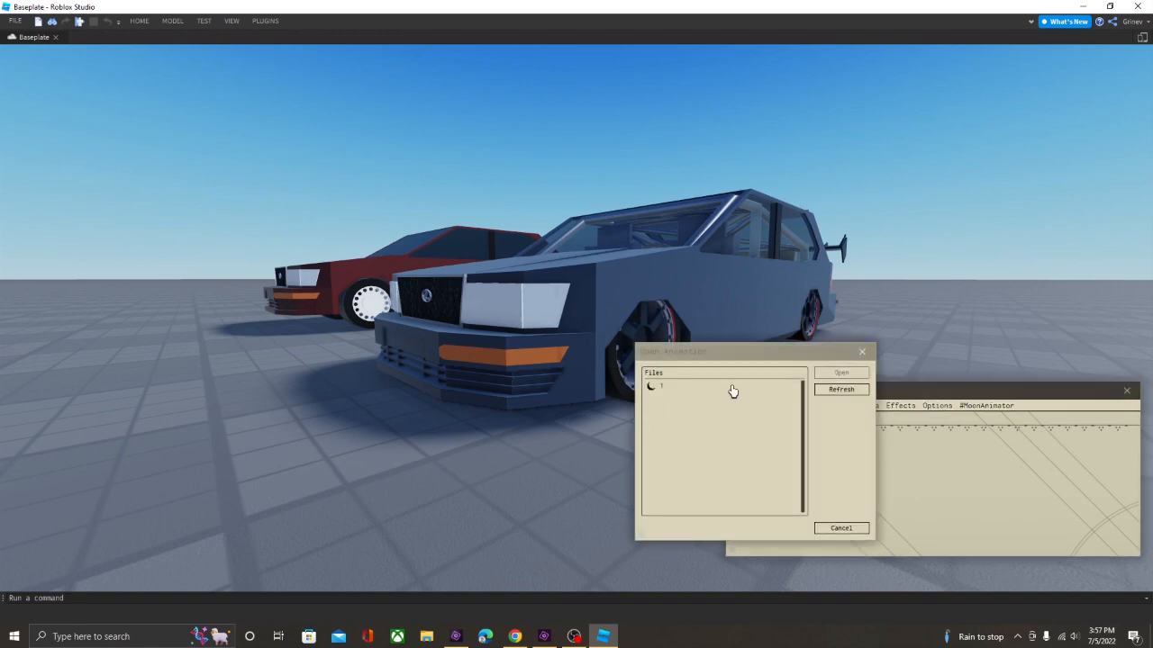
click(740, 389)
click(840, 373)
Add the camera to the animation timeline and set its FieldOfView keyframe at frame 0 to 30.
click(901, 405)
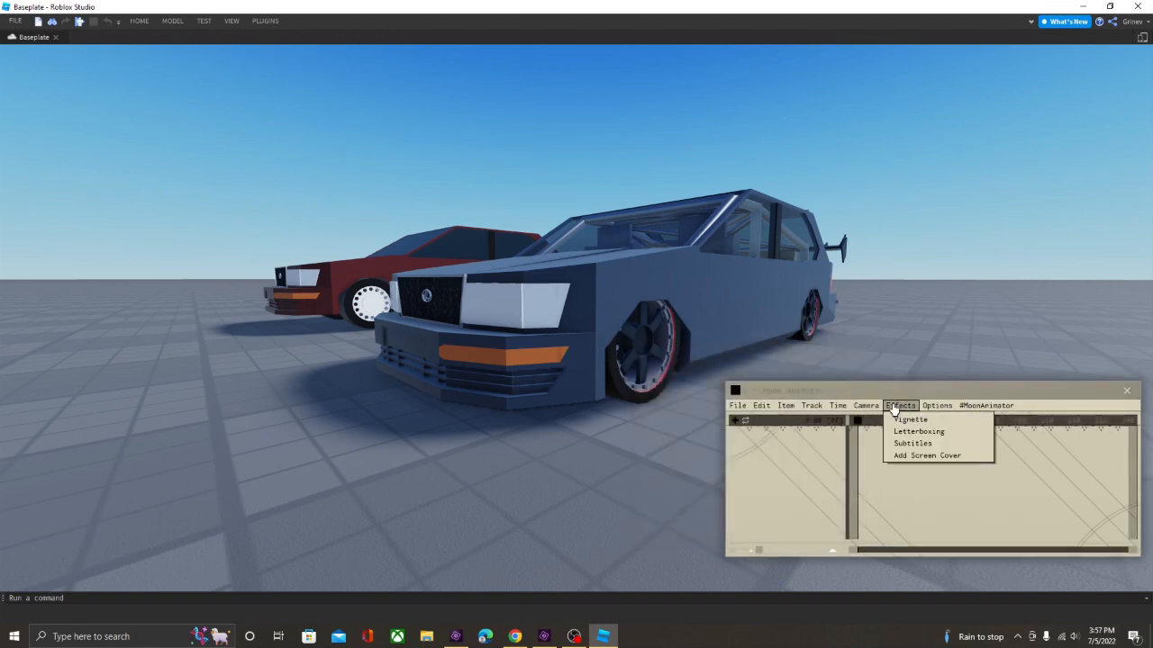
click(865, 405)
click(887, 437)
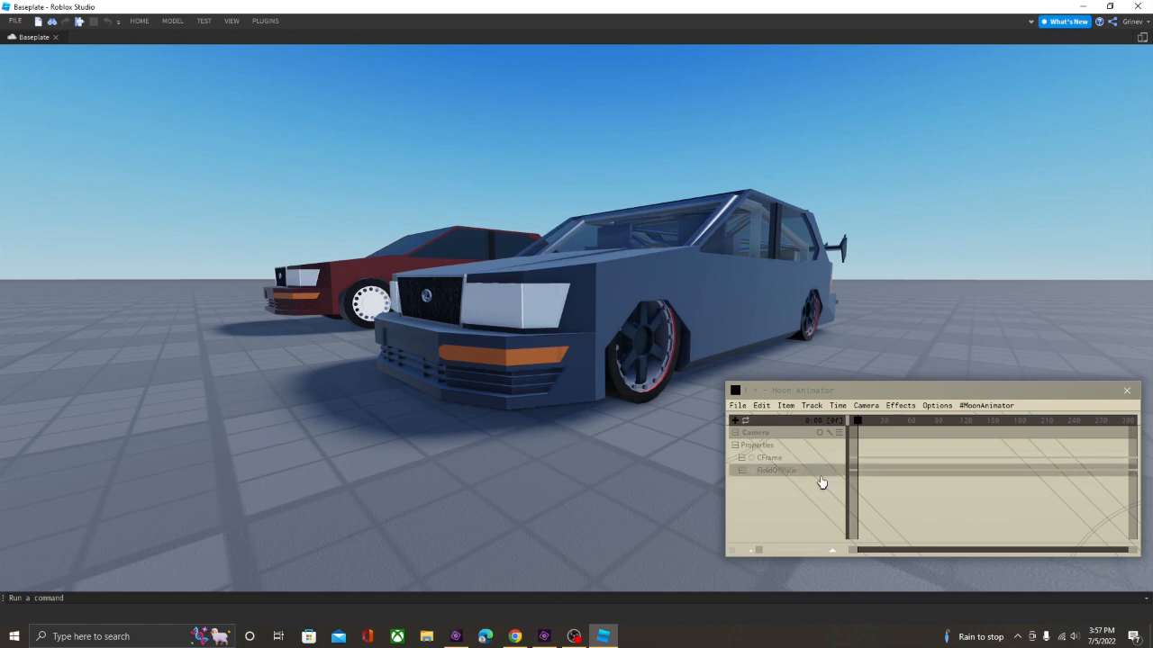
key(equal)
text(70)
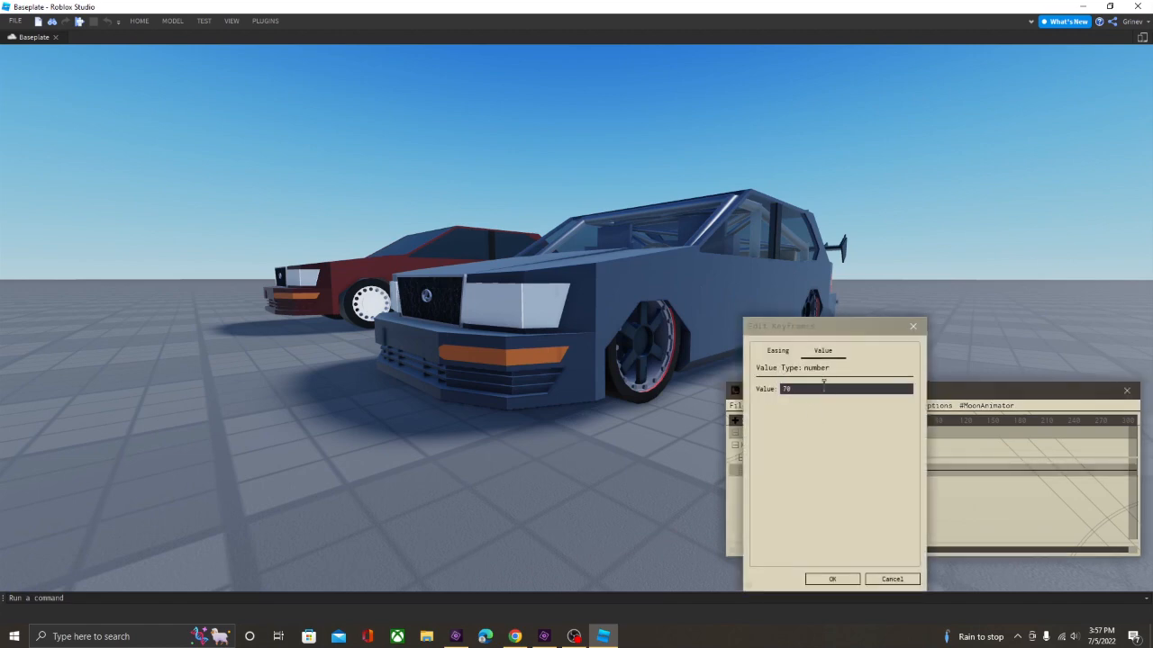
text(30)
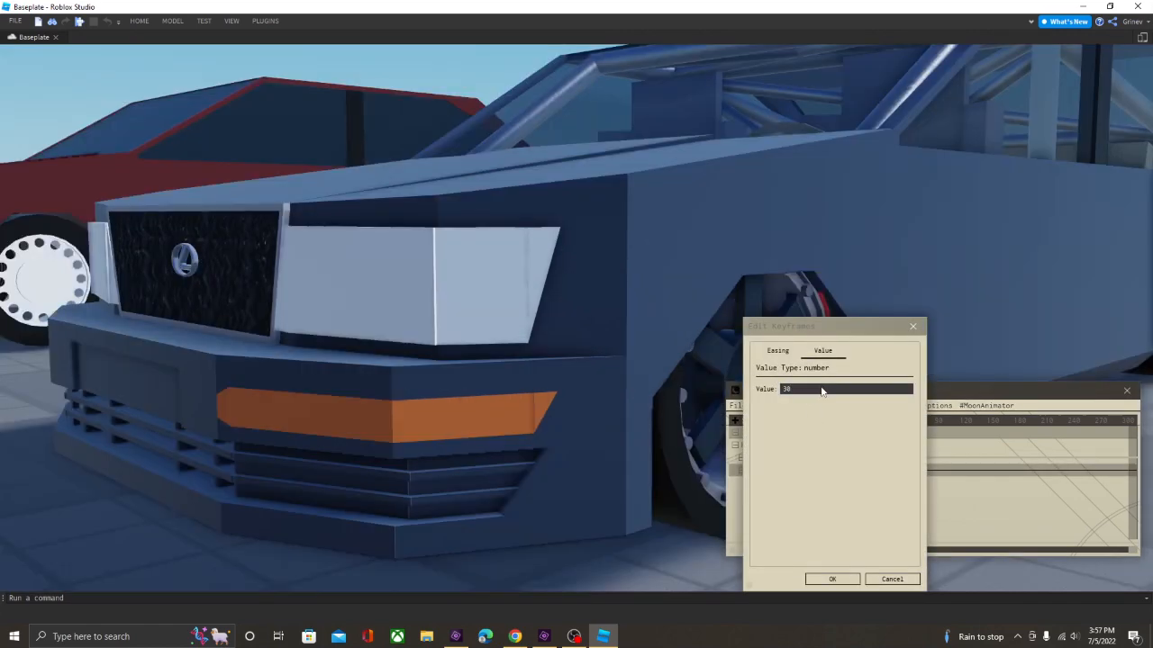
click(834, 582)
Frame the blue car's front with the red car beside it and add a camera CFrame keyframe at frame 0.
key(h)
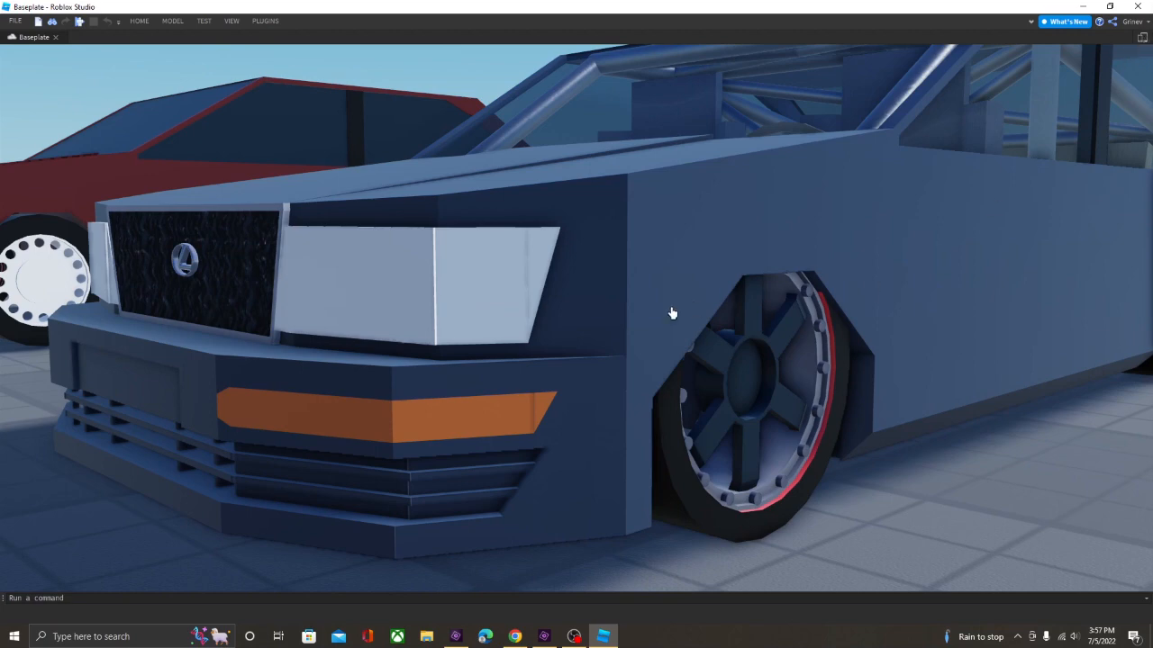
scroll(671, 312, down, 10)
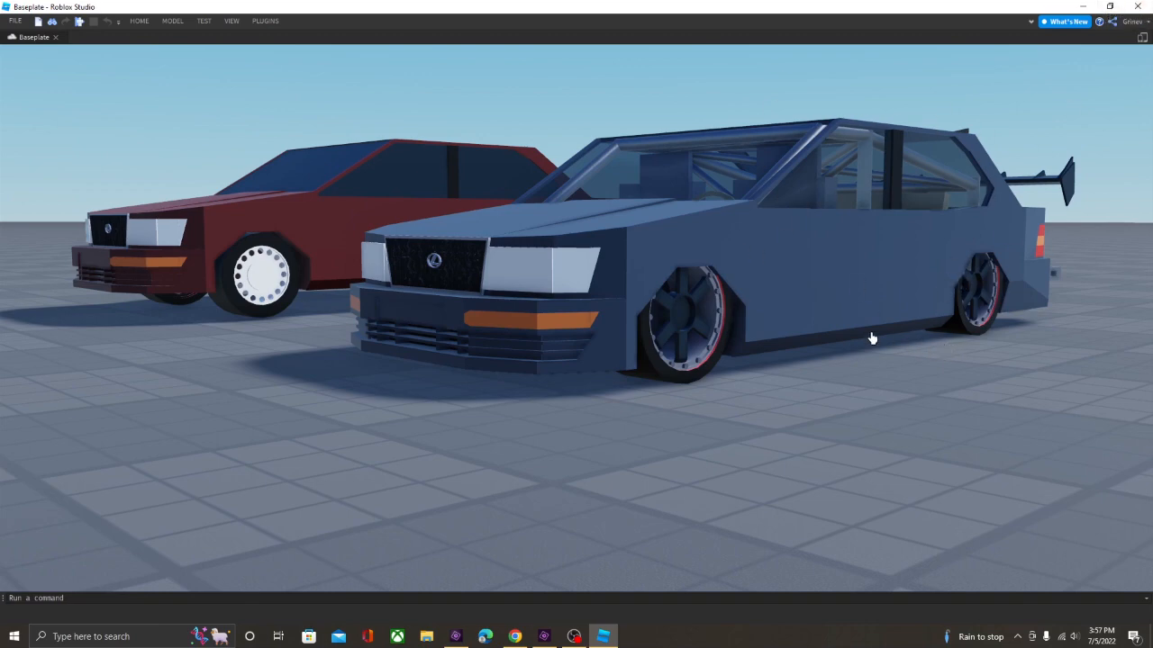
right_drag(865, 335, 865, 333)
scroll(866, 334, up, 1)
scroll(866, 333, down, 1)
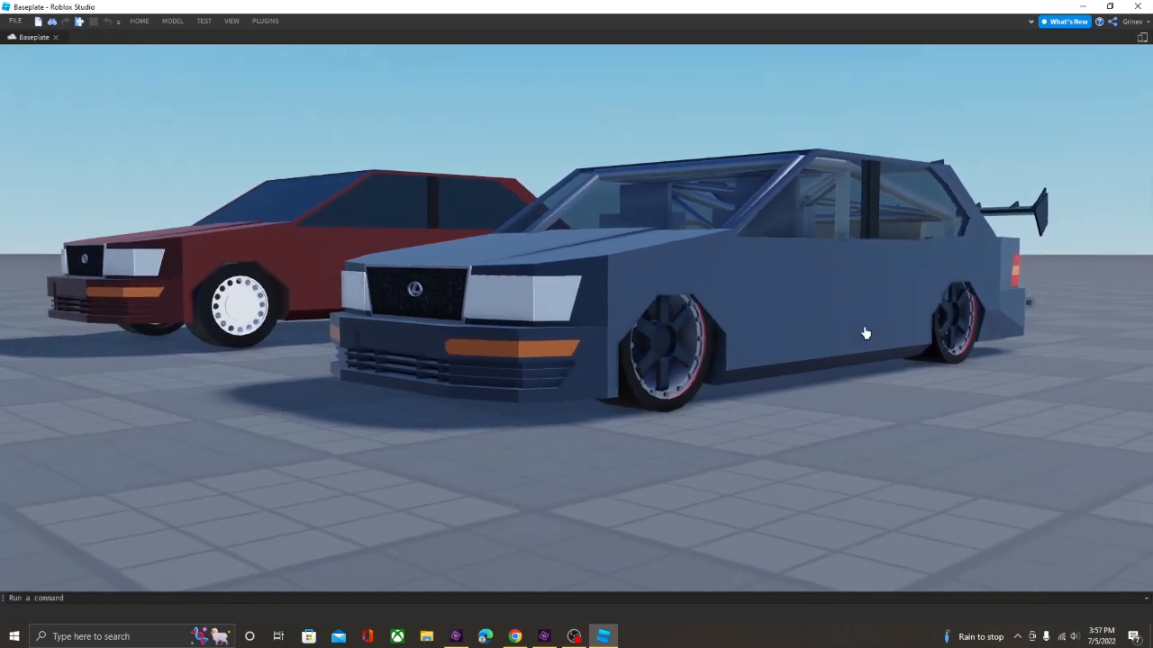
key(h)
click(803, 459)
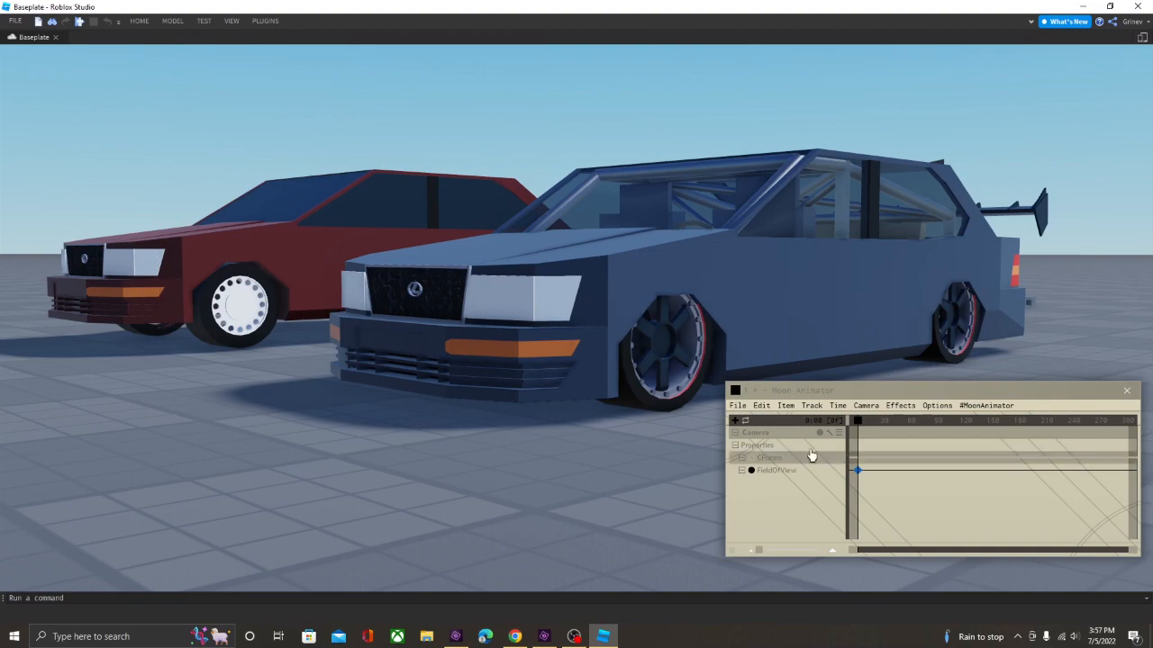
click(877, 459)
key(h)
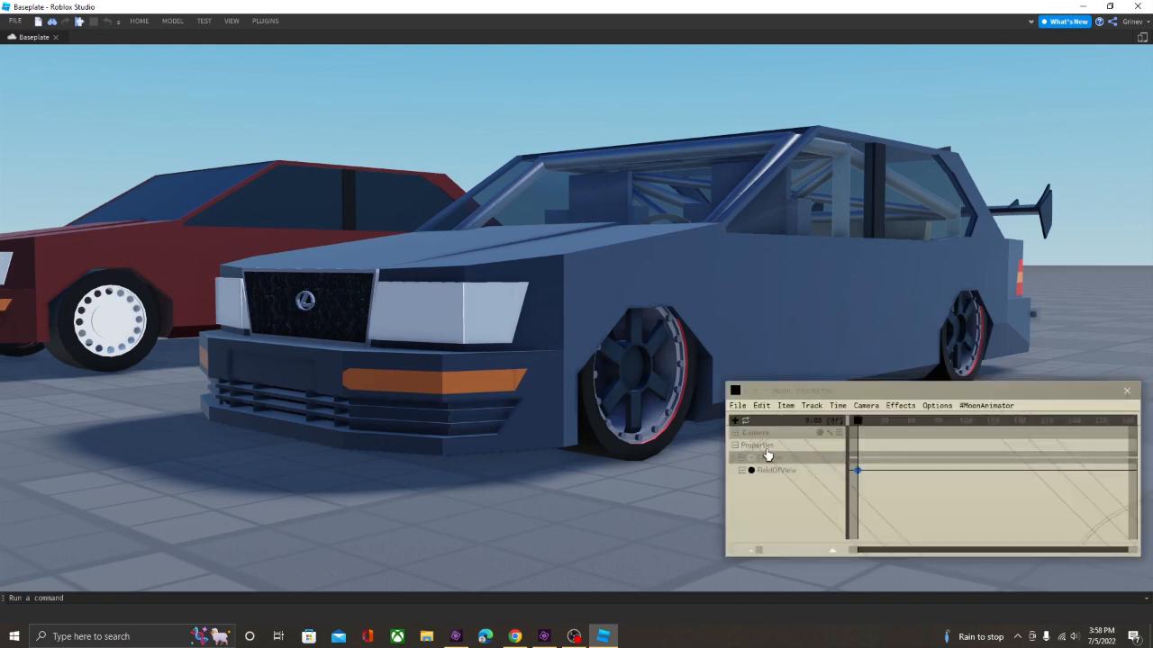
click(812, 460)
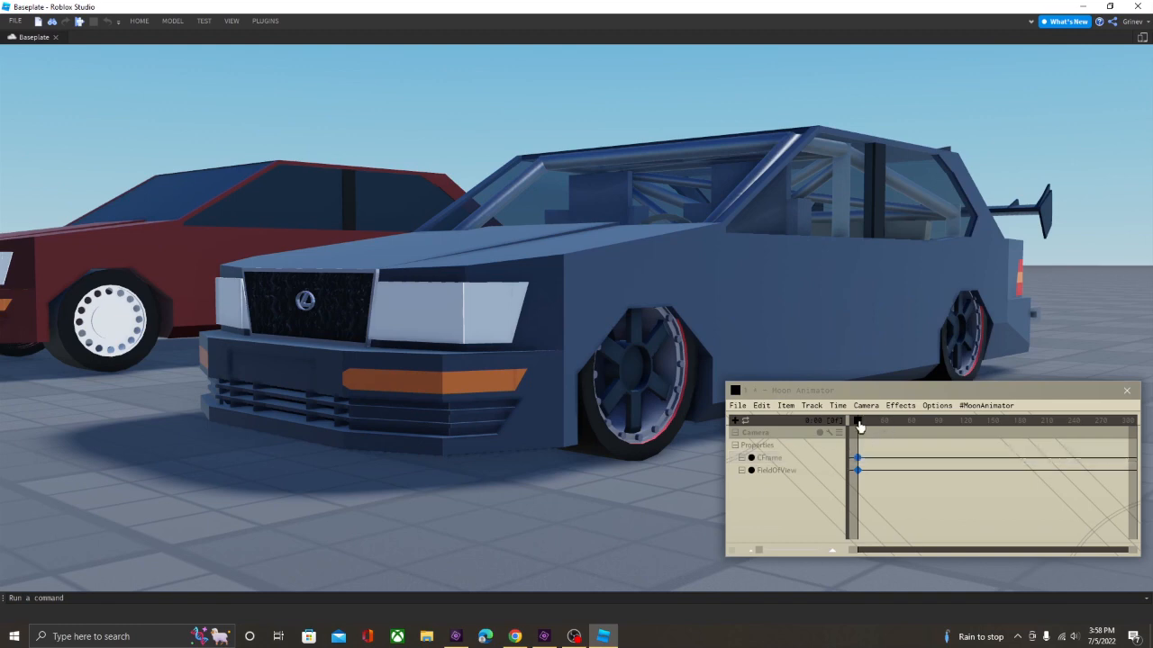
Add a camera CFrame keyframe at frame 127 framing the red car's front, and return the playhead to frame 0.
drag(859, 427, 968, 425)
key(space)
key(space)
key(space)
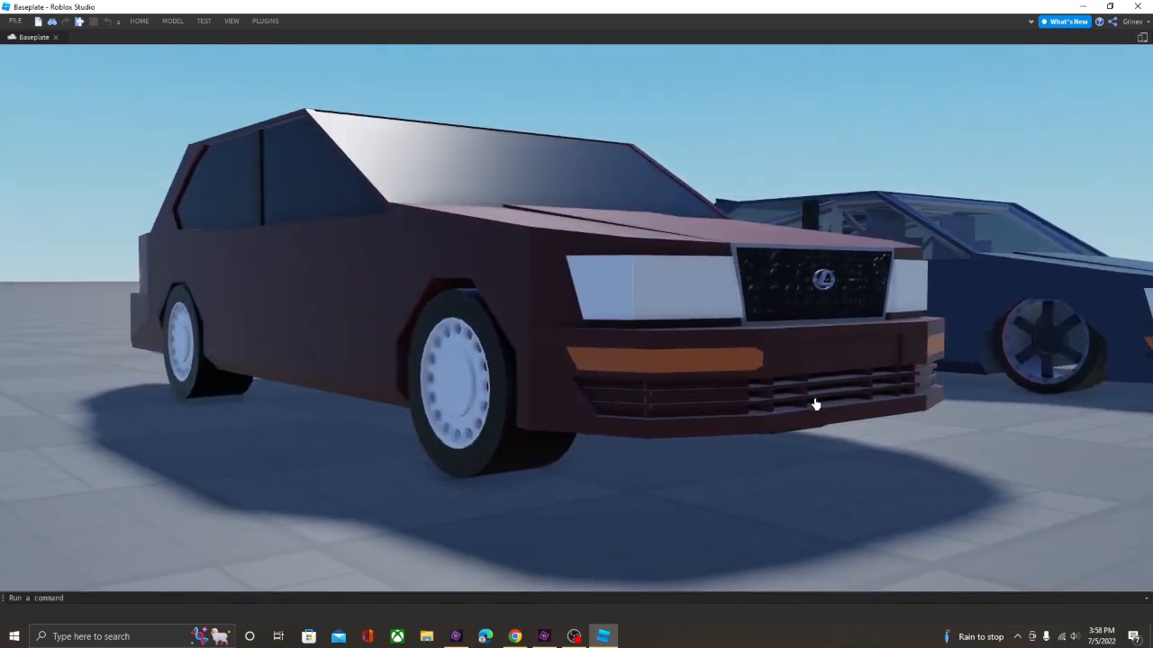
key(space)
click(789, 464)
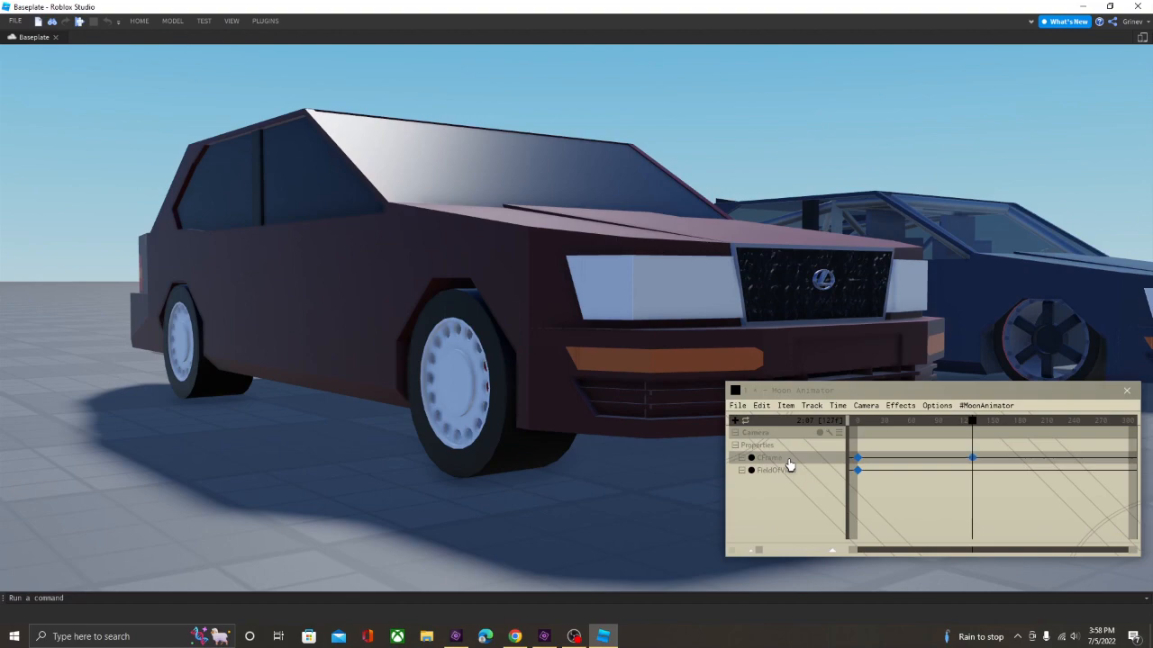
drag(972, 422, 837, 422)
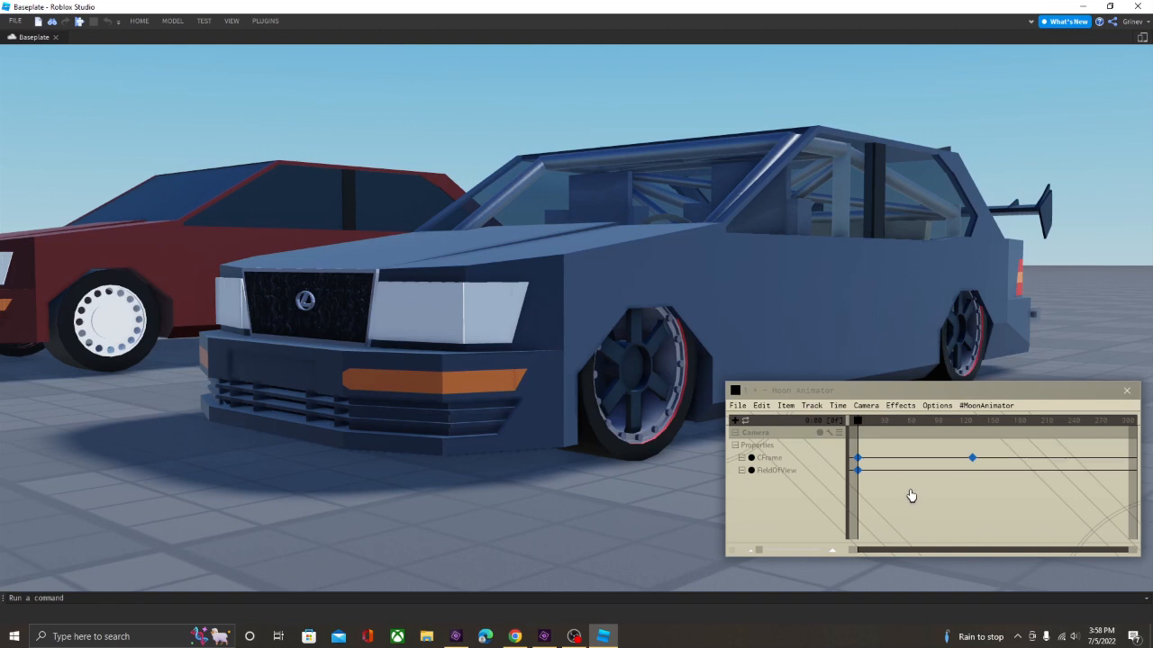
Play back the camera animation from frame 0 with the animation window hidden.
key(h)
key(h)
key(space)
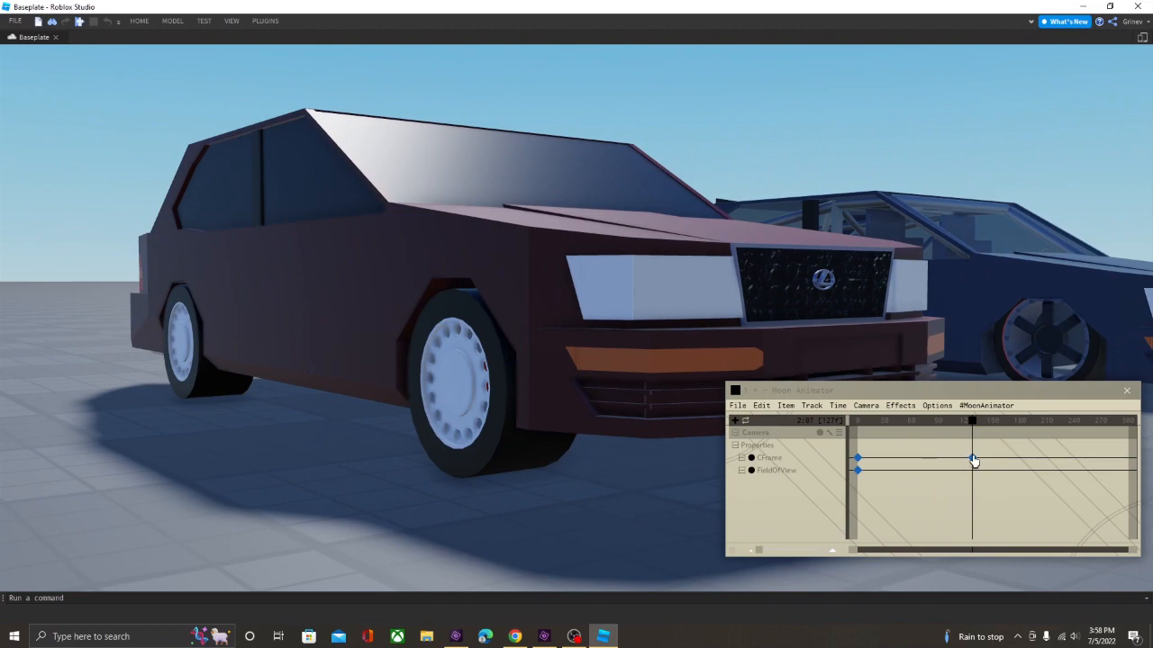
Move the camera's second CFrame keyframe to frame 300 and replay the animation from frame 0.
drag(973, 460, 1010, 459)
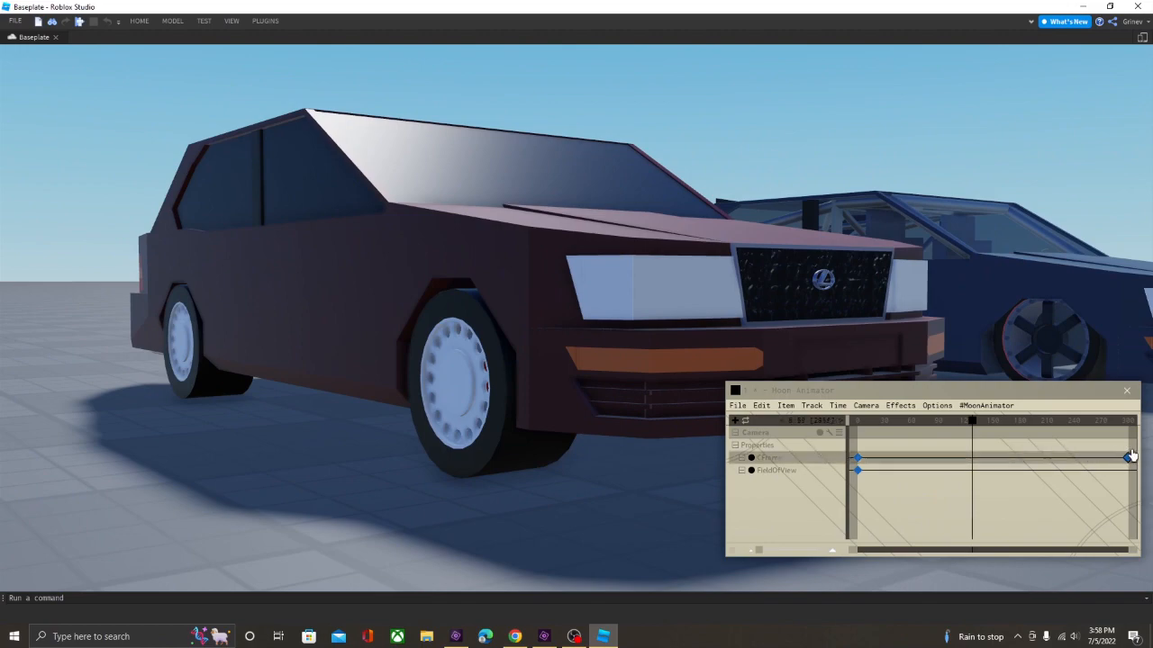
drag(1132, 456, 1131, 456)
drag(945, 436, 747, 405)
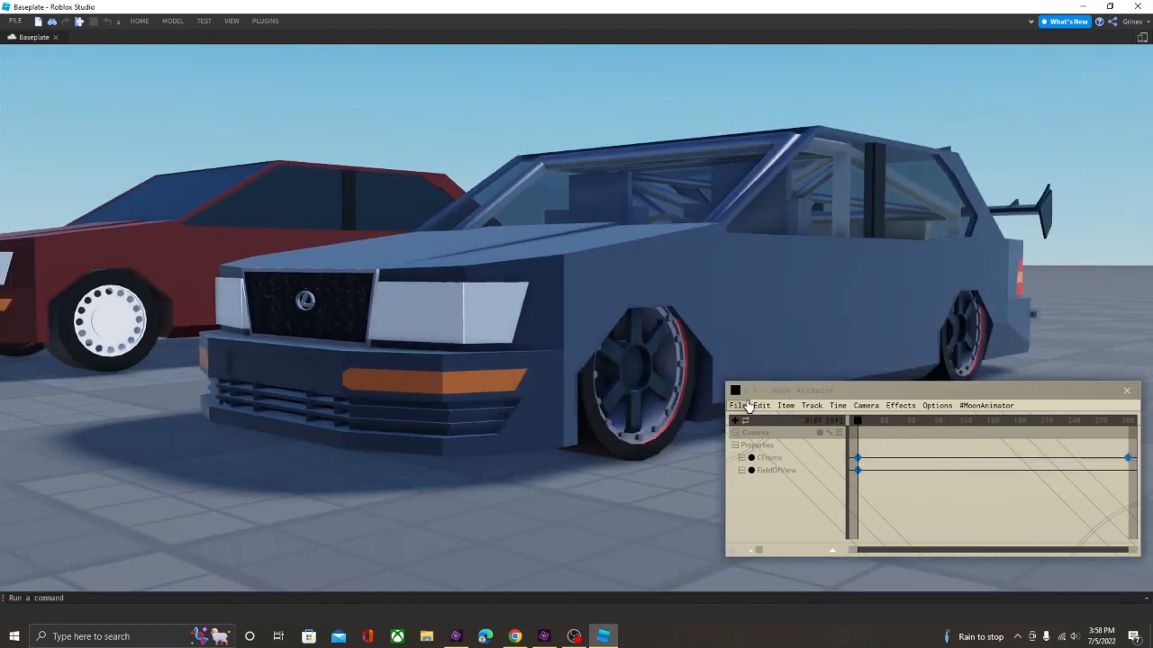
key(space)
key(h)
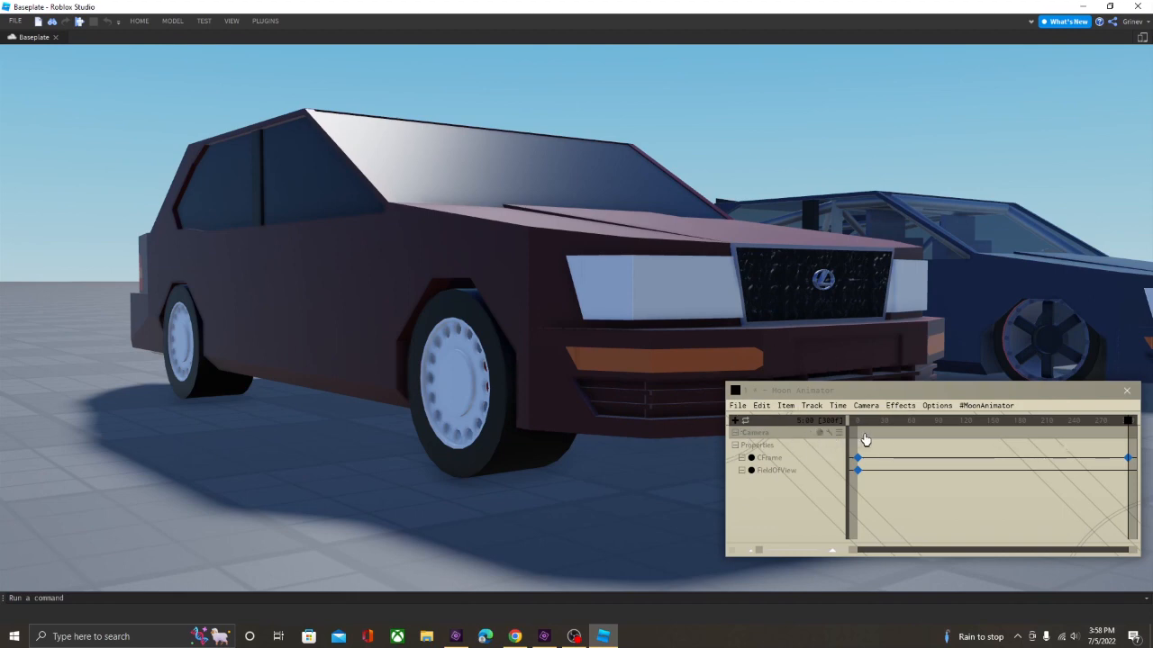
Set the easing of the camera's CFrame keyframe at frame 0 to Sine with InOut direction.
drag(859, 447, 1137, 472)
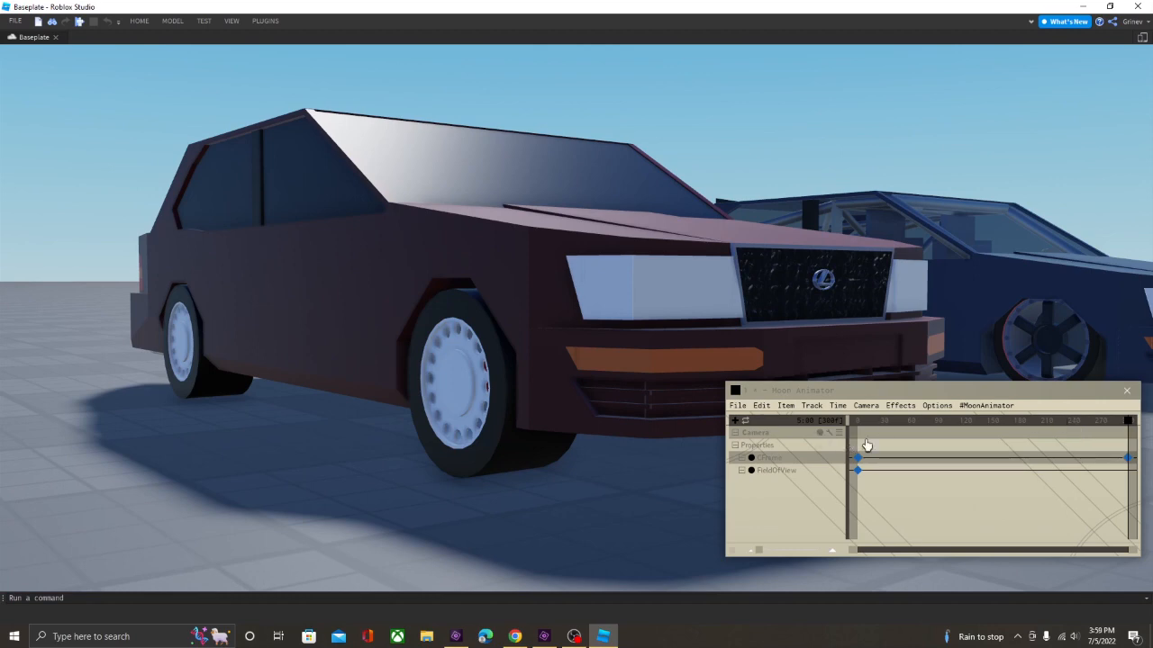
click(751, 424)
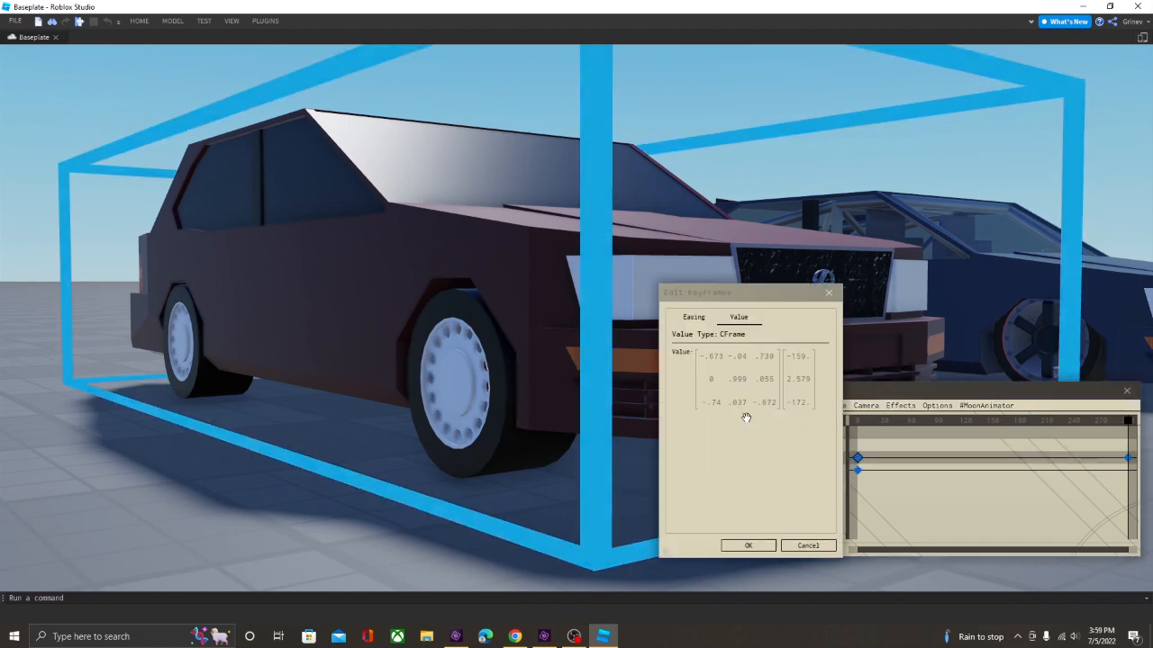
drag(738, 295, 626, 297)
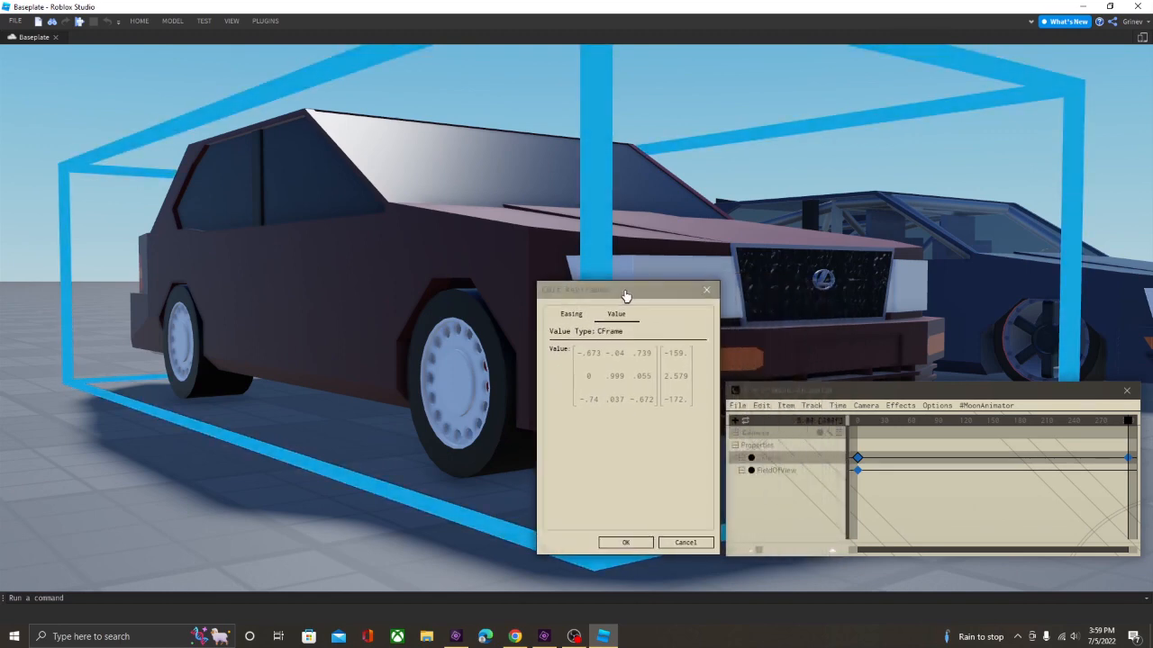
click(573, 317)
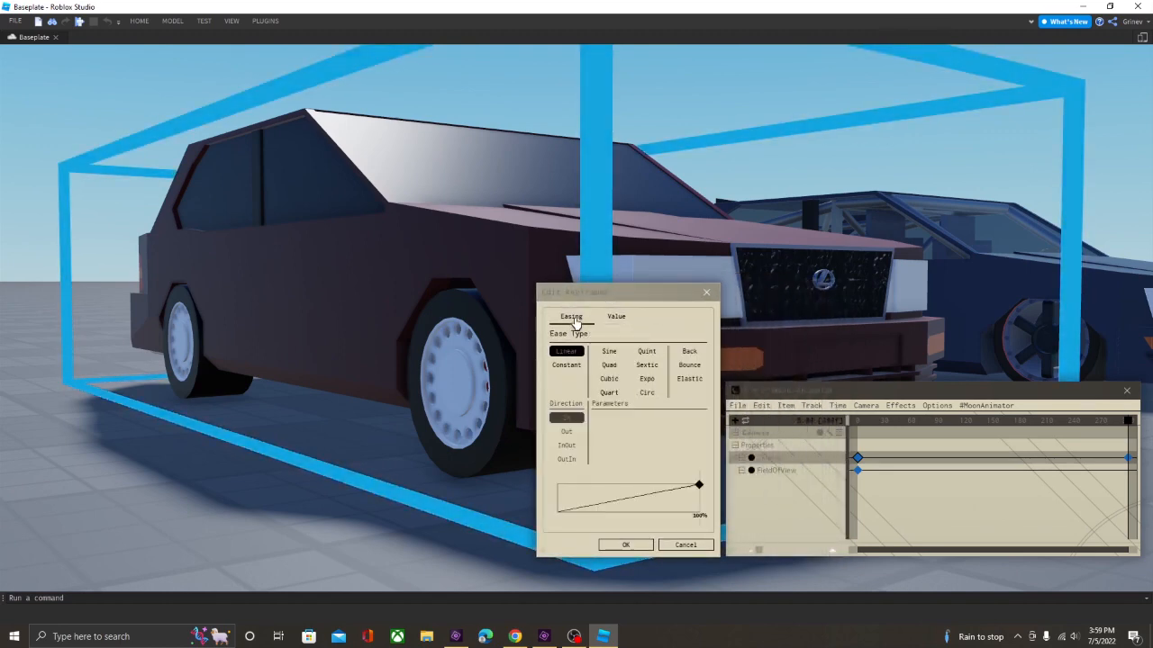
click(609, 351)
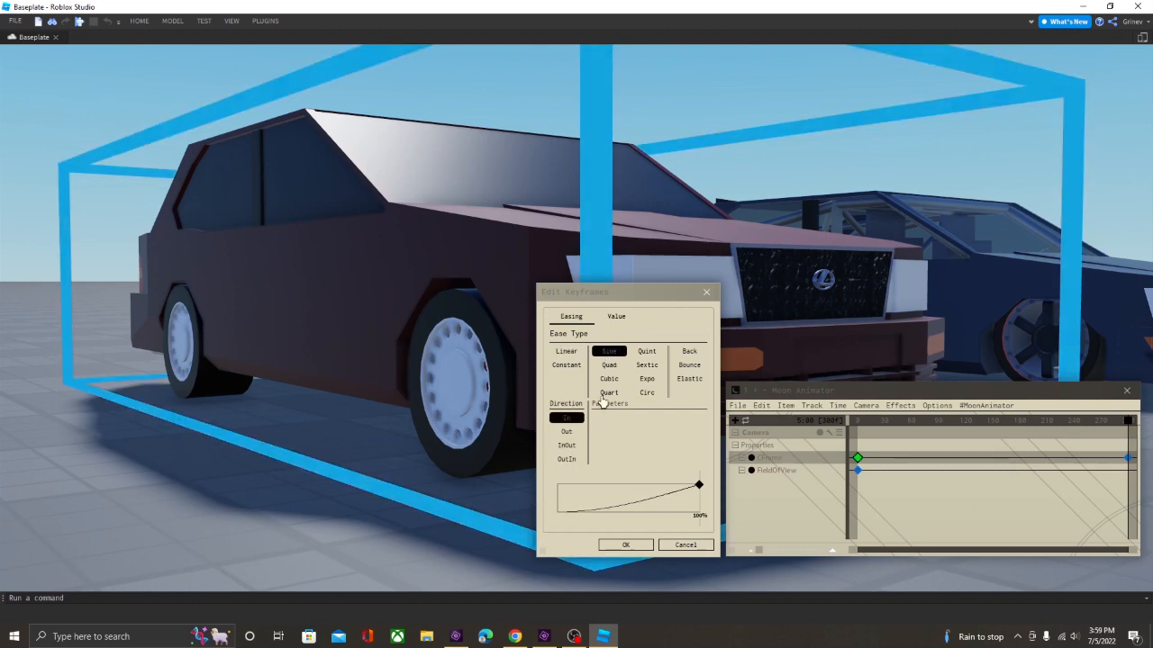
click(565, 445)
click(624, 547)
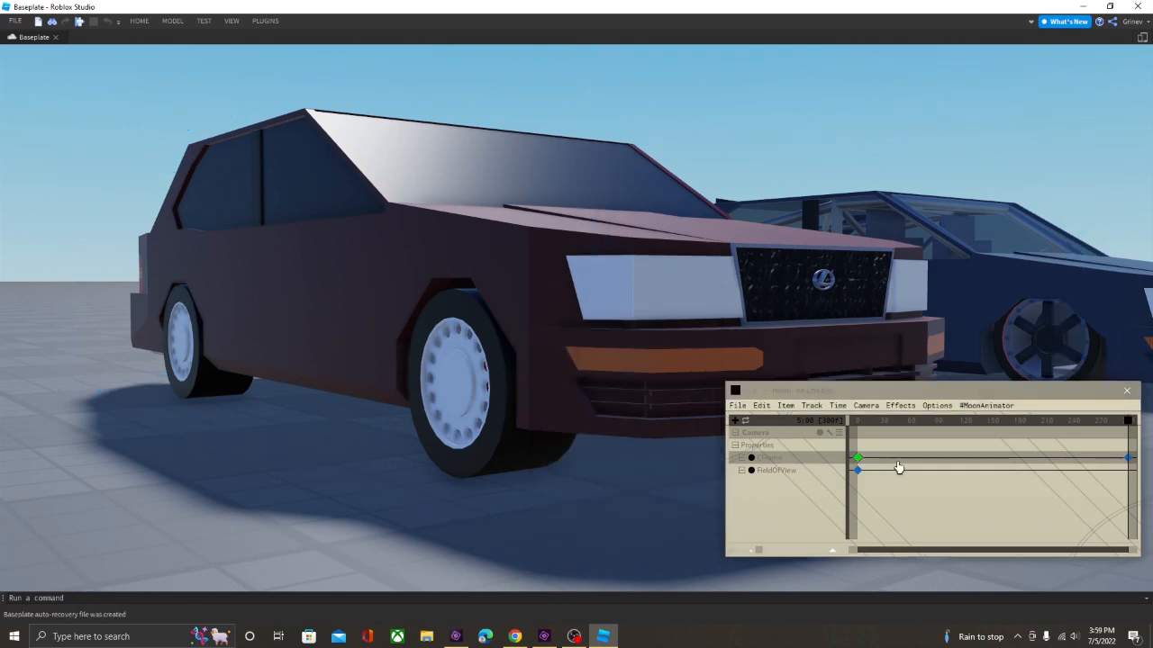
Replay the eased camera move from frame 0 to frame 300 and review its motion.
click(893, 444)
click(858, 423)
key(space)
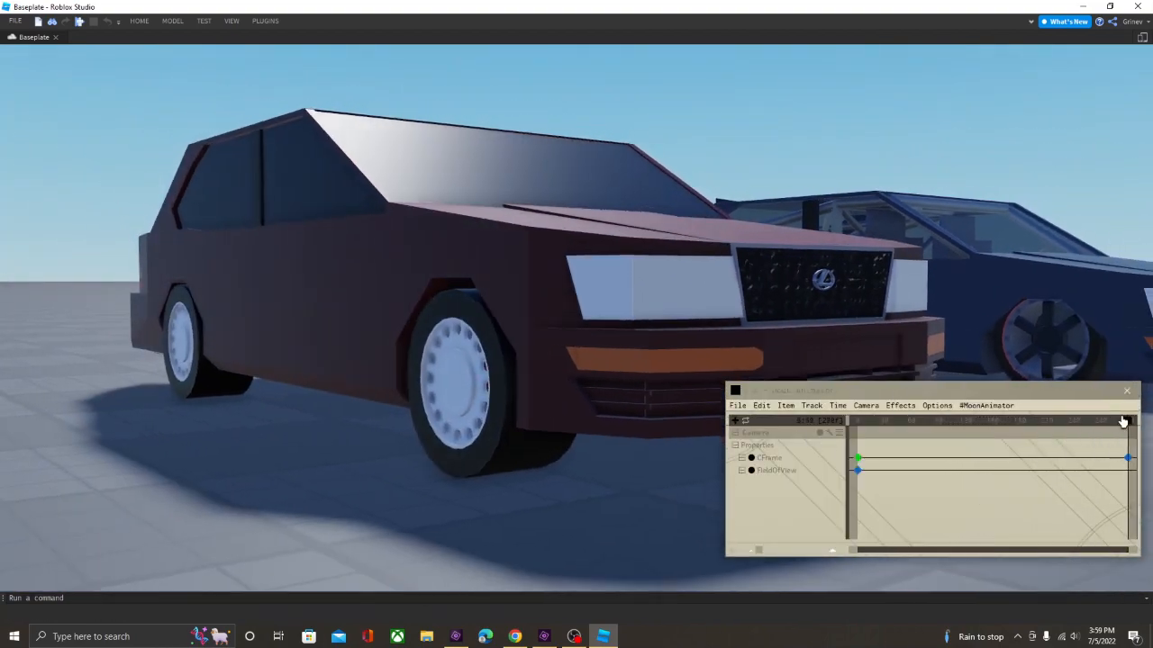
drag(1126, 421, 822, 408)
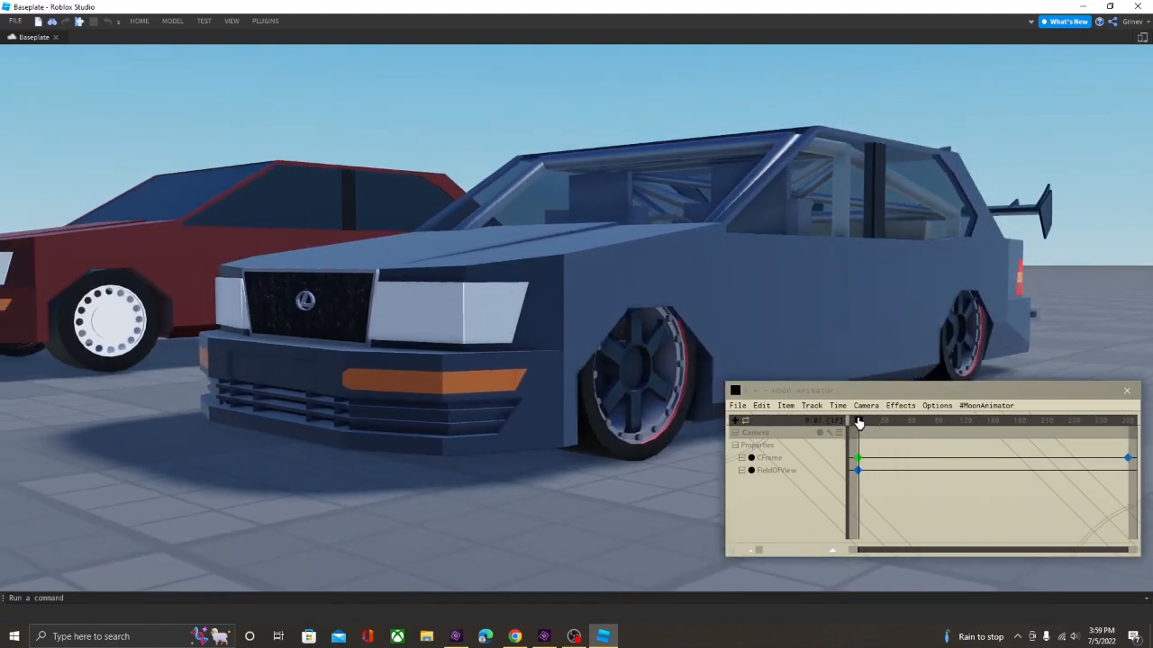
drag(862, 423, 820, 433)
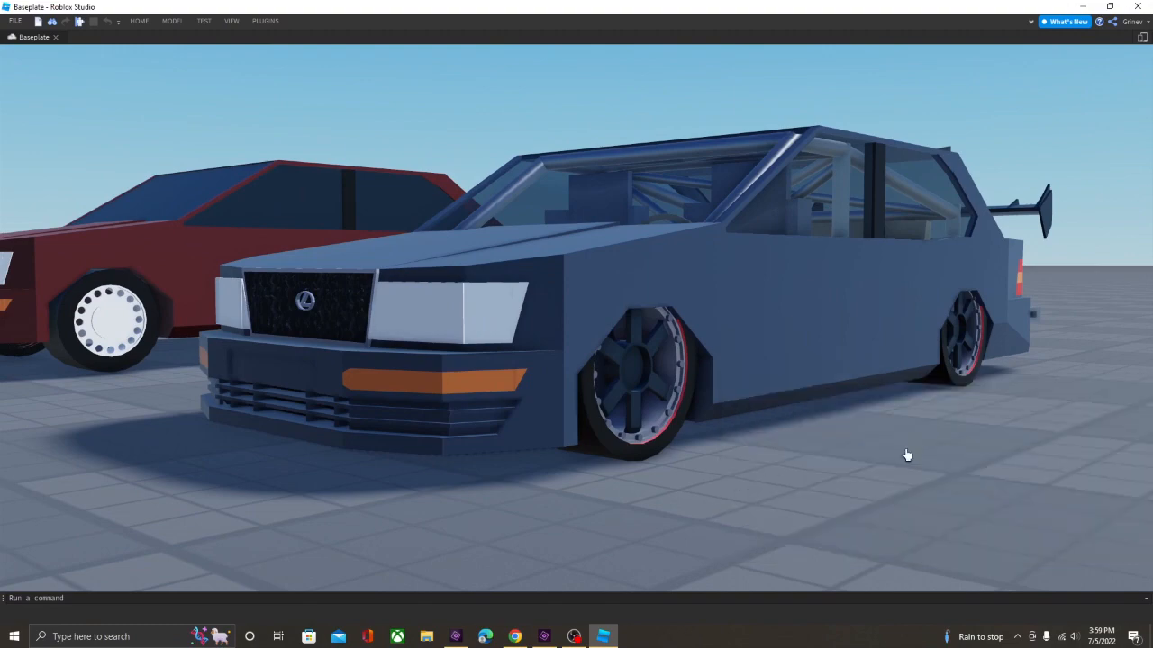
key(a)
right_drag(897, 457, 875, 452)
key(s)
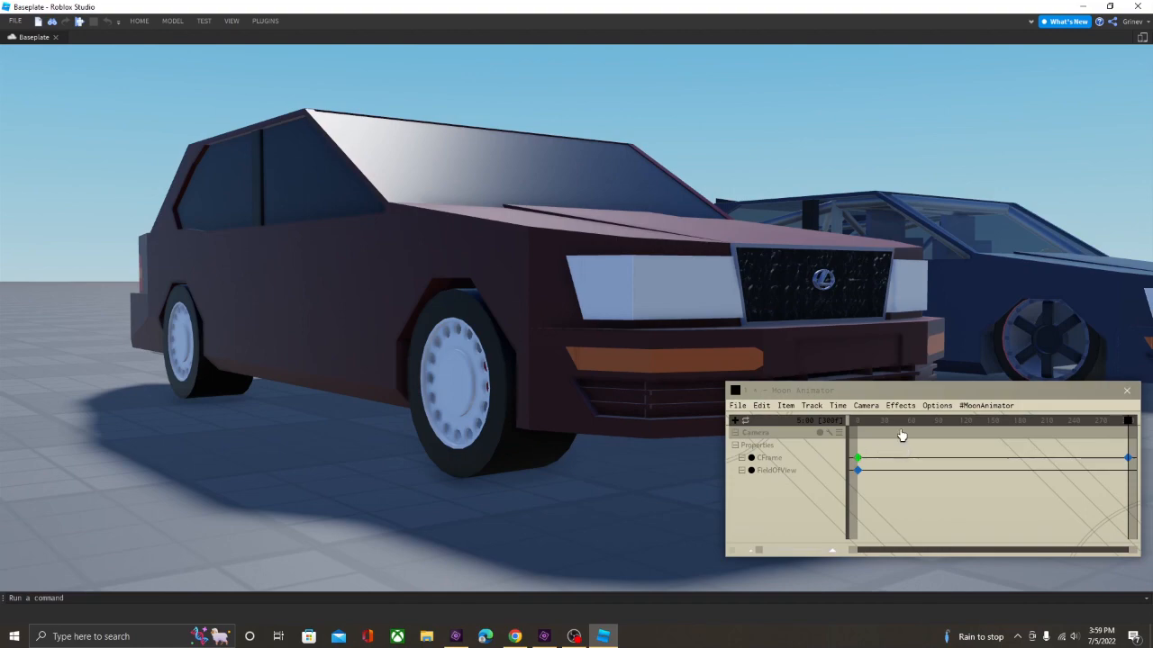
drag(1108, 425, 649, 407)
key(space)
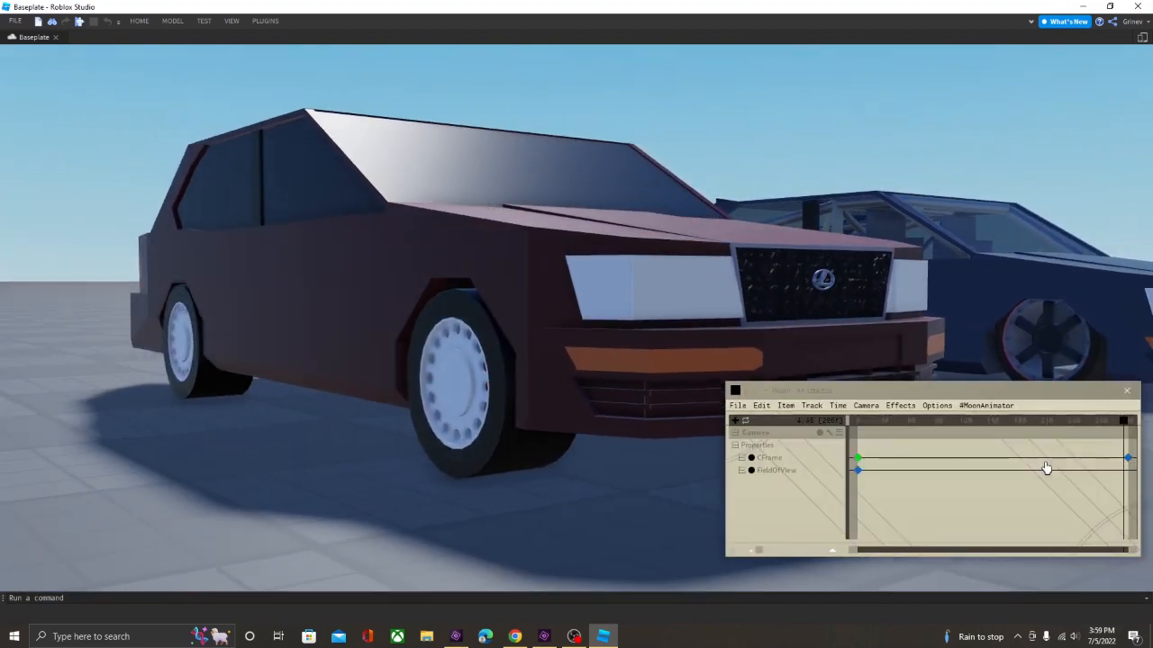
Delete both camera CFrame keyframes and reframe the view closer on the blue car's front at frame 0.
drag(1133, 447, 884, 477)
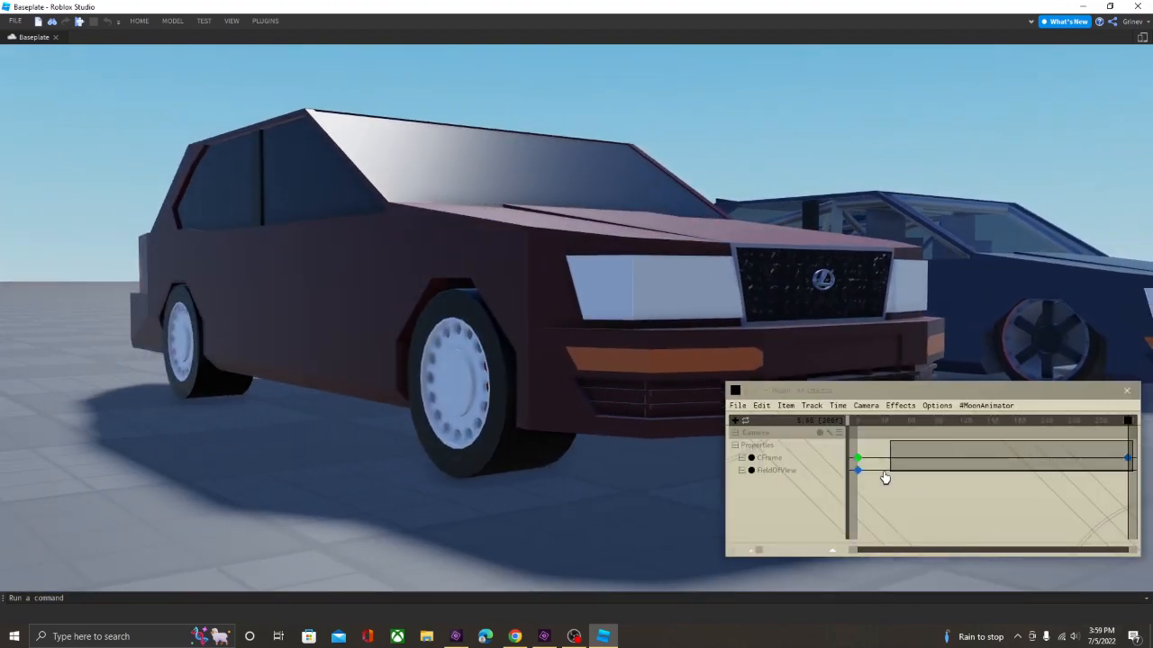
key(Delete)
key(5)
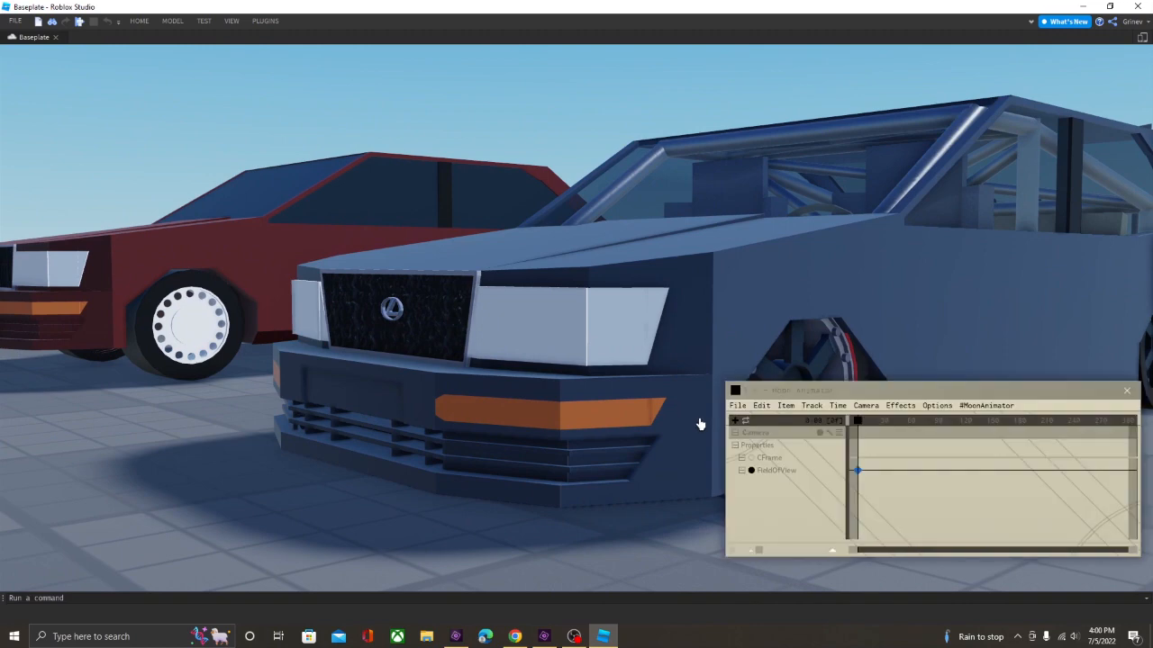
Open the camera rotation settings, try different X angles and set X to -173.7.
click(867, 406)
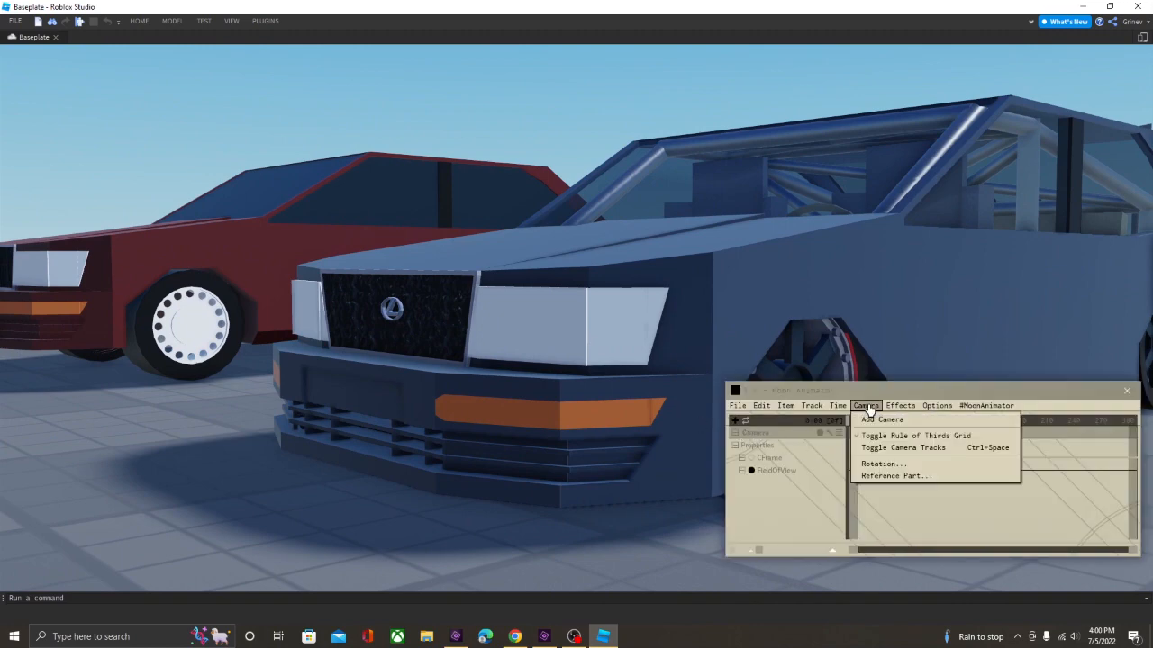
click(914, 467)
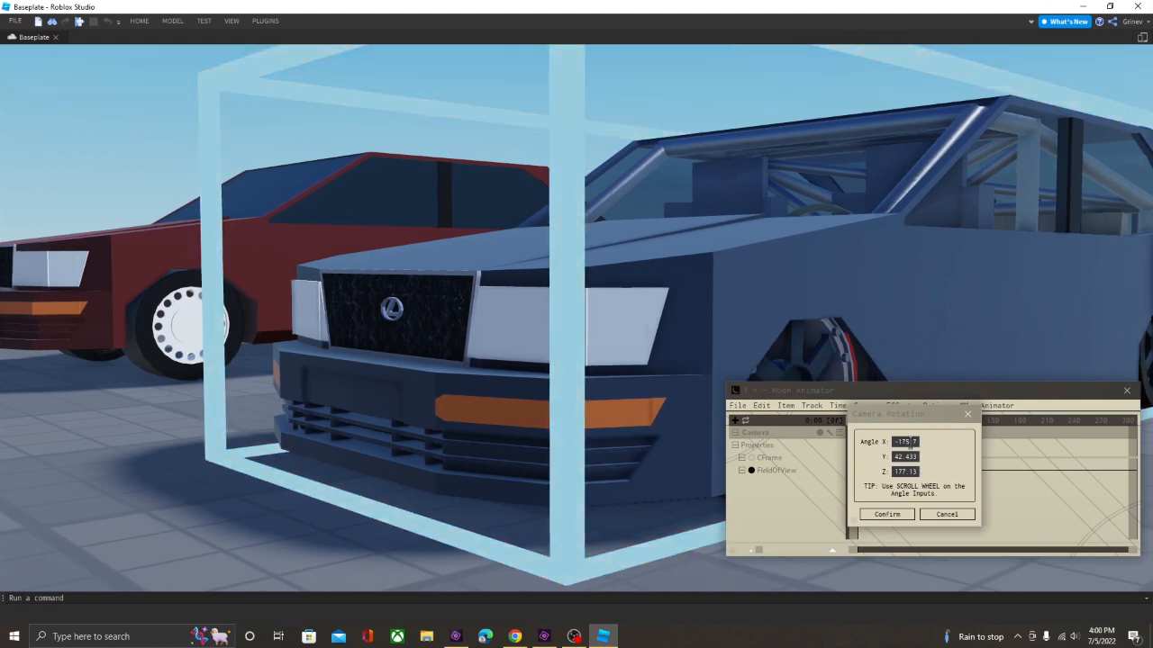
scroll(910, 445, up, 11)
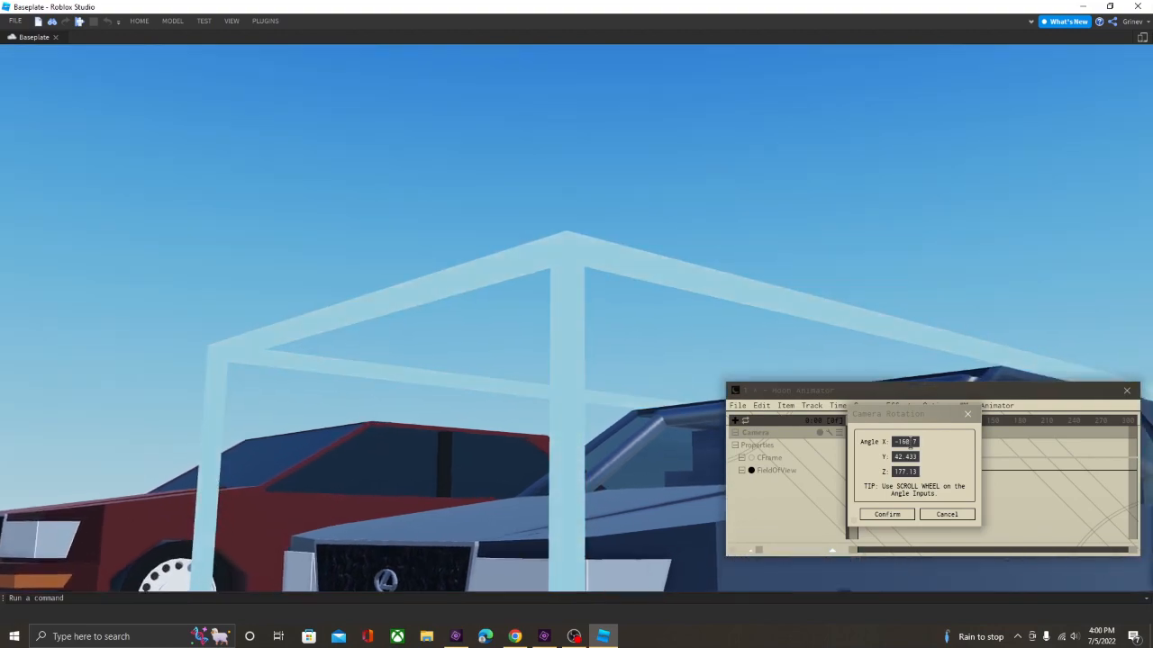
scroll(910, 443, down, 20)
scroll(909, 443, up, 9)
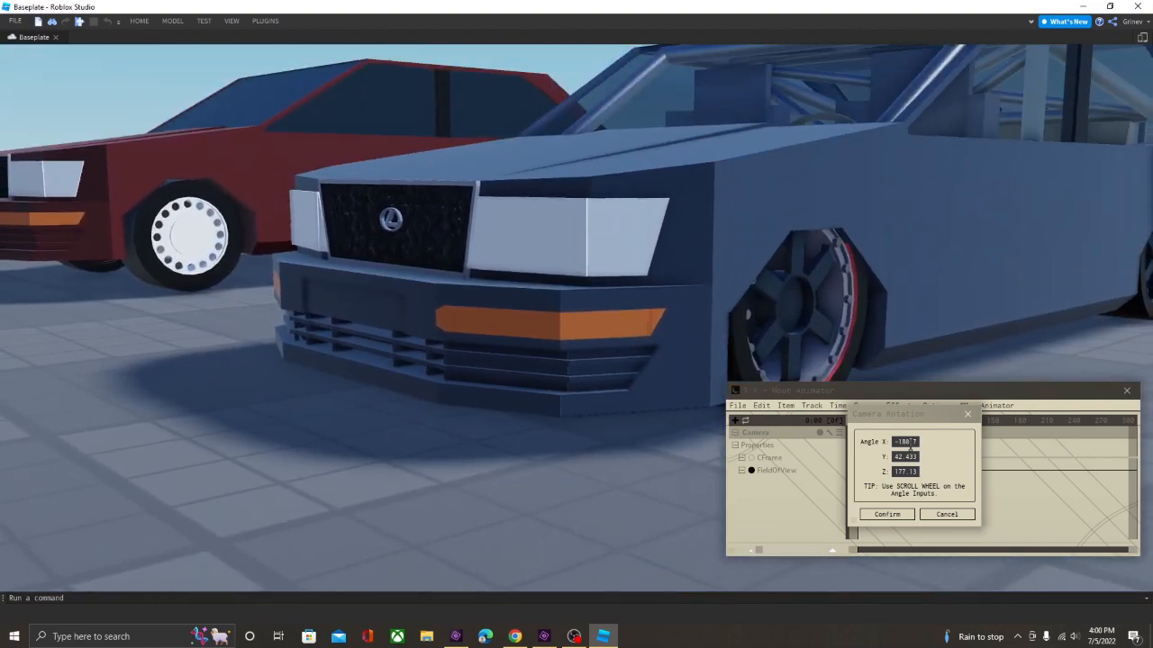
scroll(909, 445, up, 2)
Try different Y angles for the camera rotation and settle on 42.433.
scroll(911, 458, up, 16)
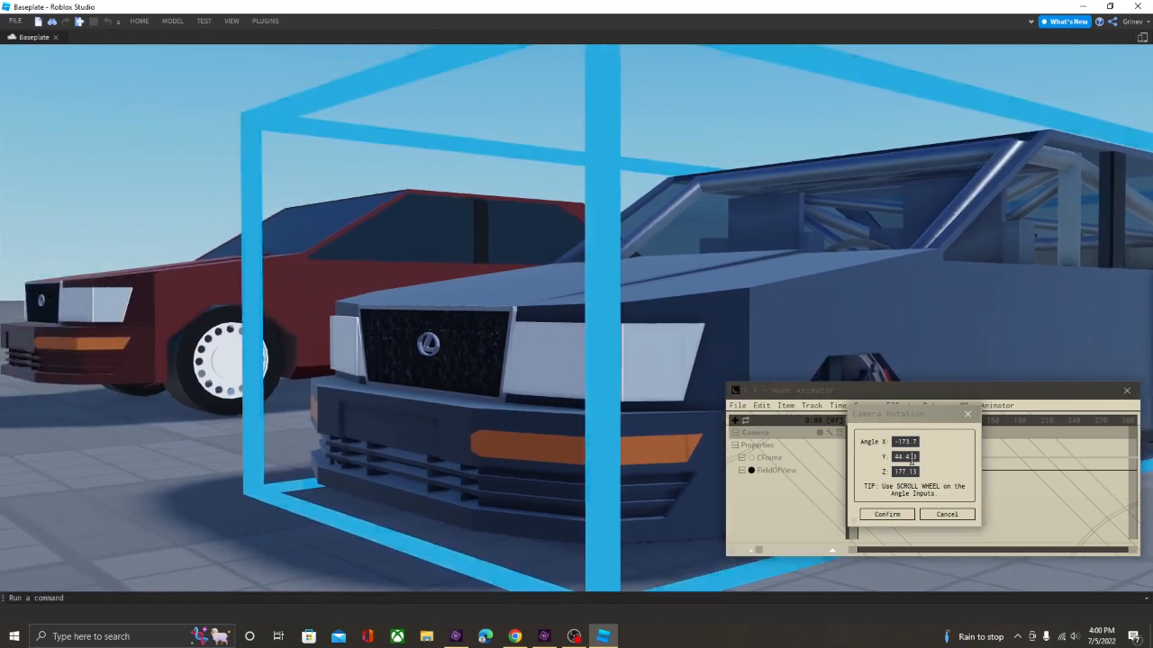
scroll(912, 458, down, 20)
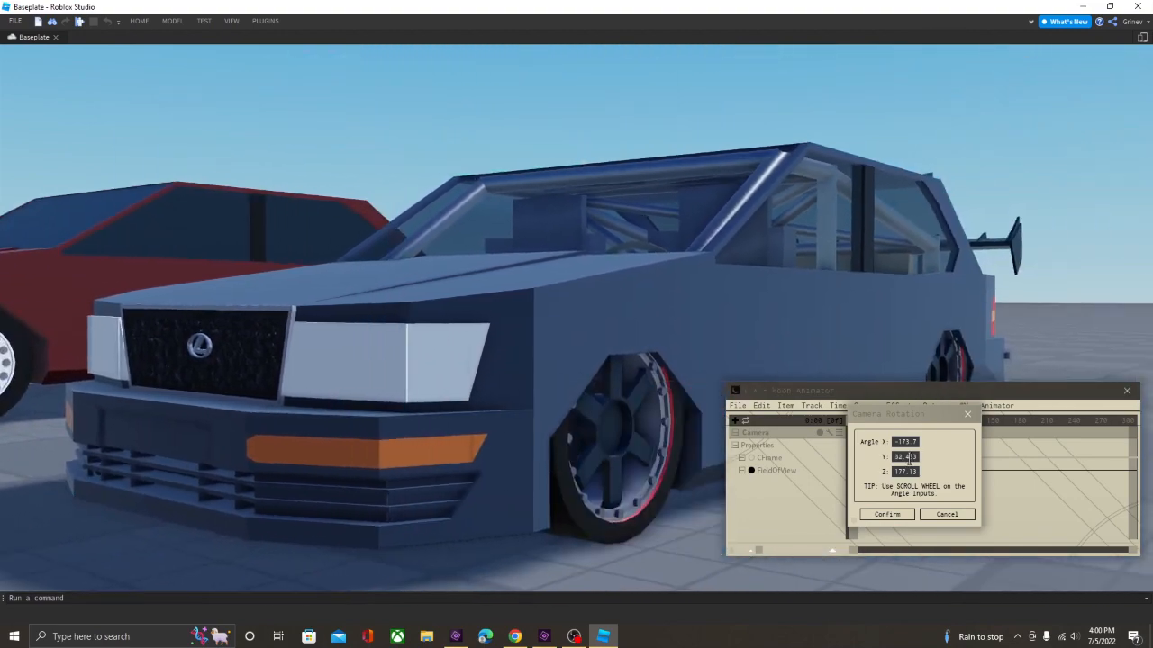
scroll(908, 459, up, 10)
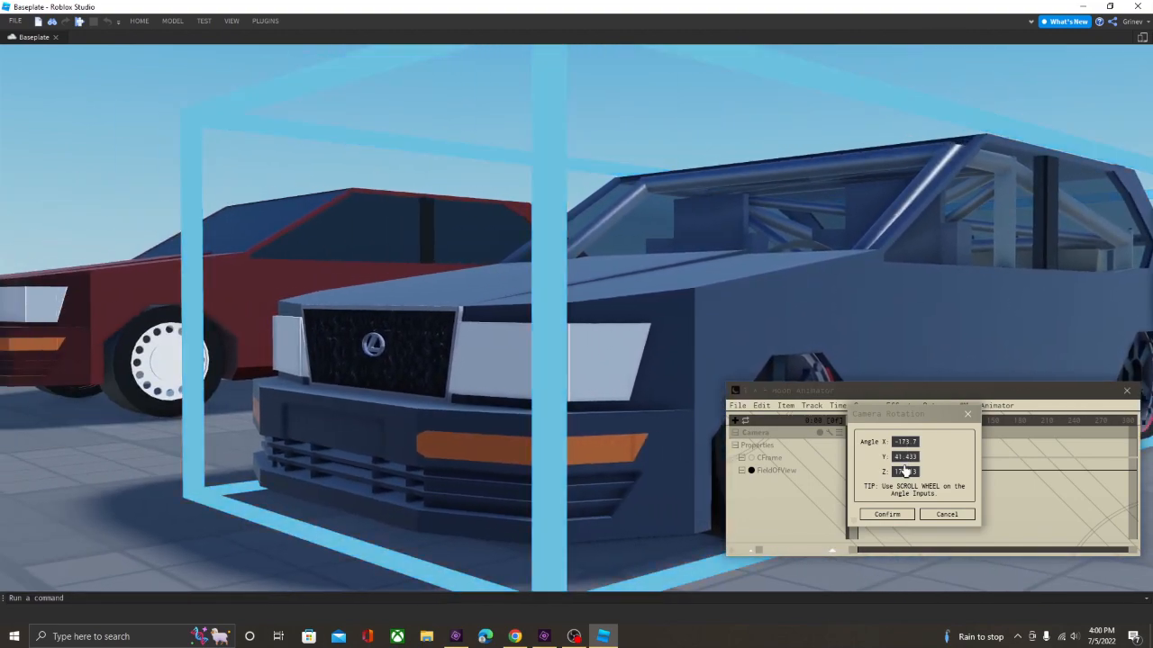
scroll(904, 459, up, 1)
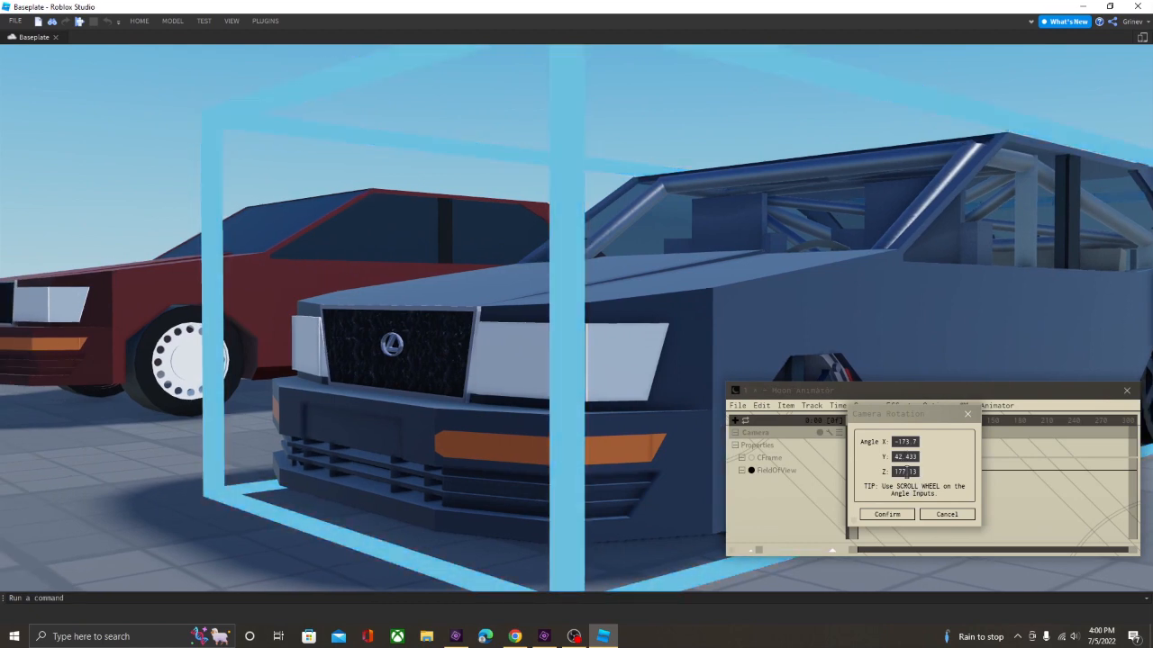
Roll the camera by setting its Z angle to 190.13 and apply the rotation.
scroll(906, 474, down, 2)
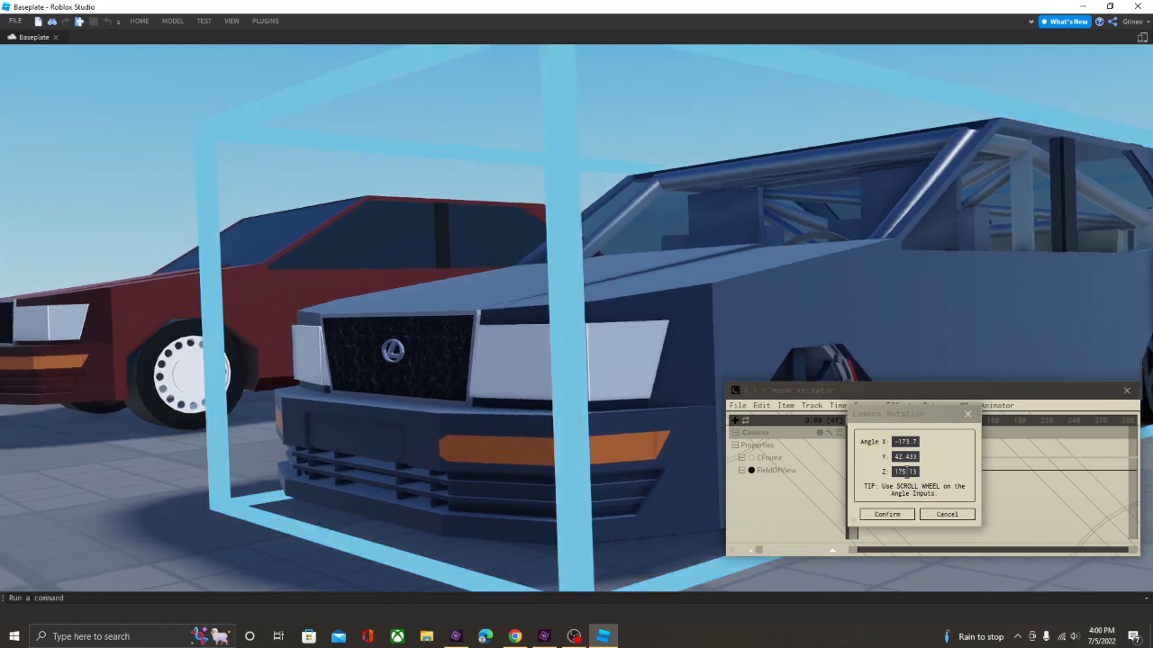
scroll(906, 474, down, 6)
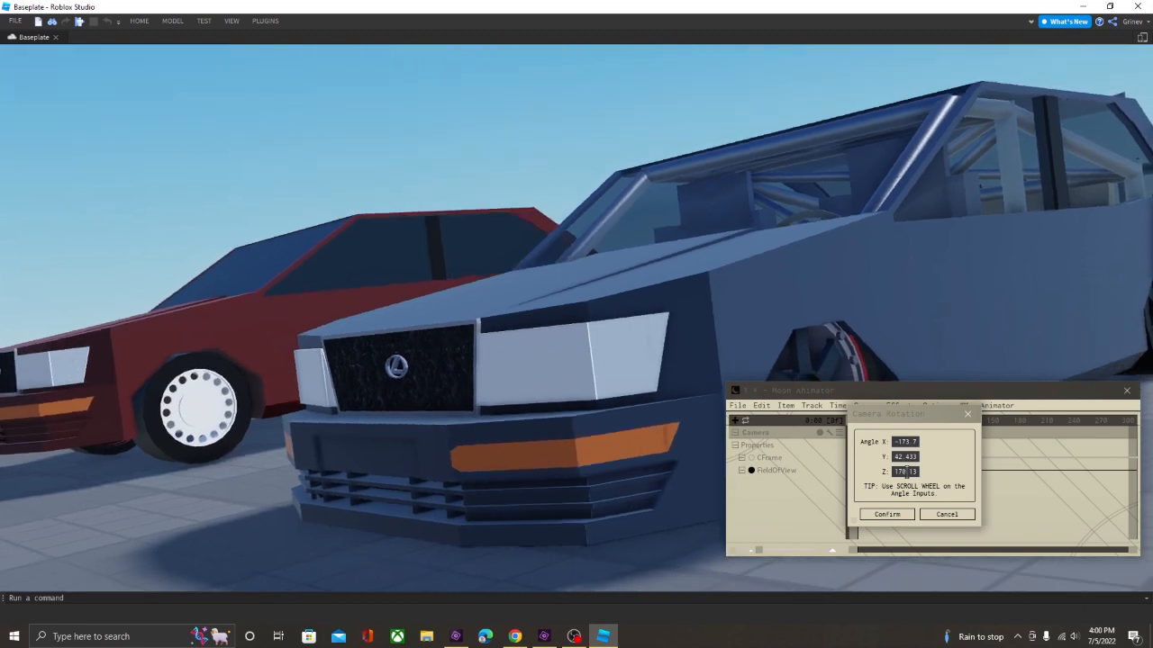
scroll(906, 473, down, 1)
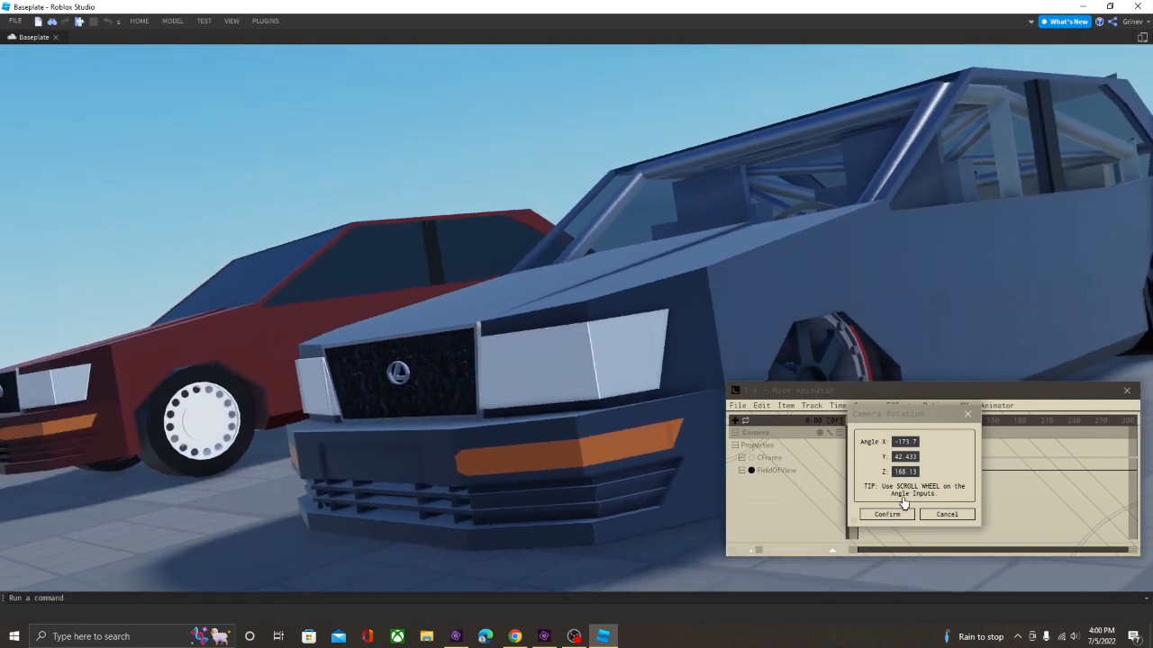
scroll(906, 472, down, 5)
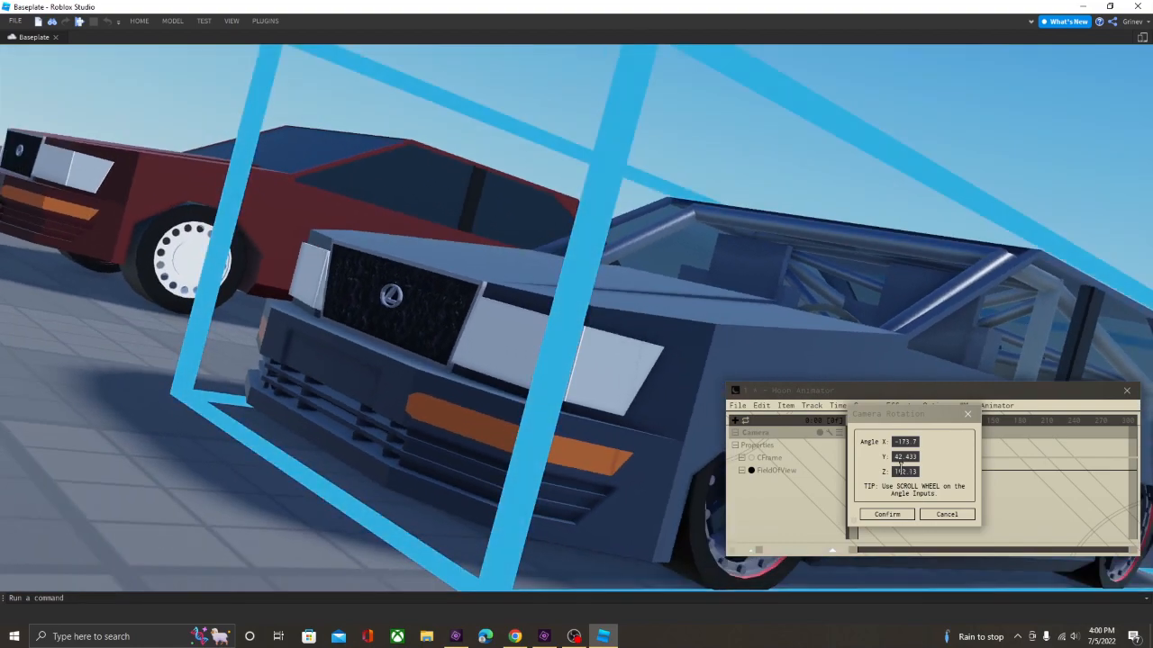
scroll(901, 470, down, 2)
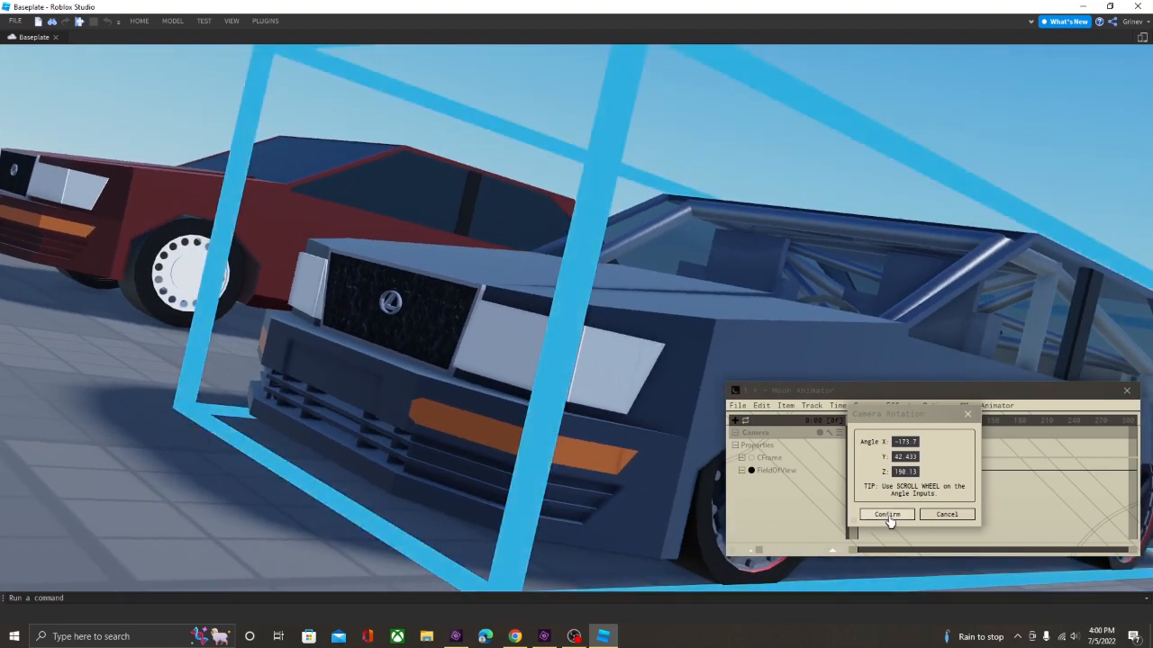
click(891, 522)
Reframe the camera closer and lower on the blue car's front with the red car beside it.
scroll(857, 494, up, 1)
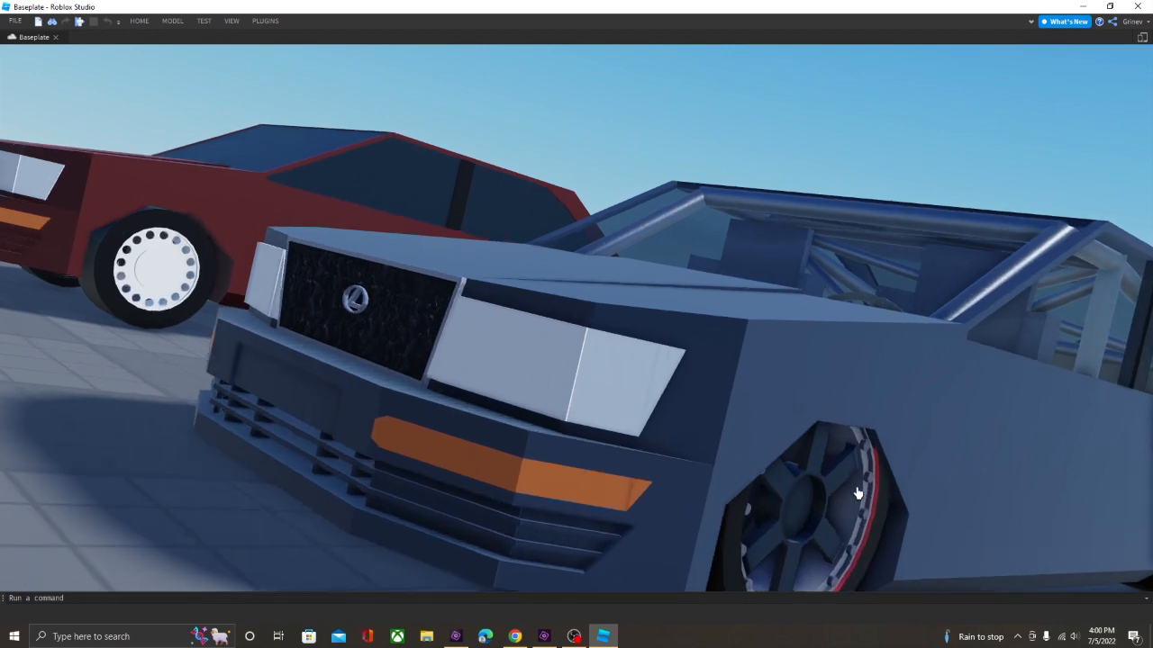
right_drag(850, 471, 849, 469)
key(q)
key(d)
key(h)
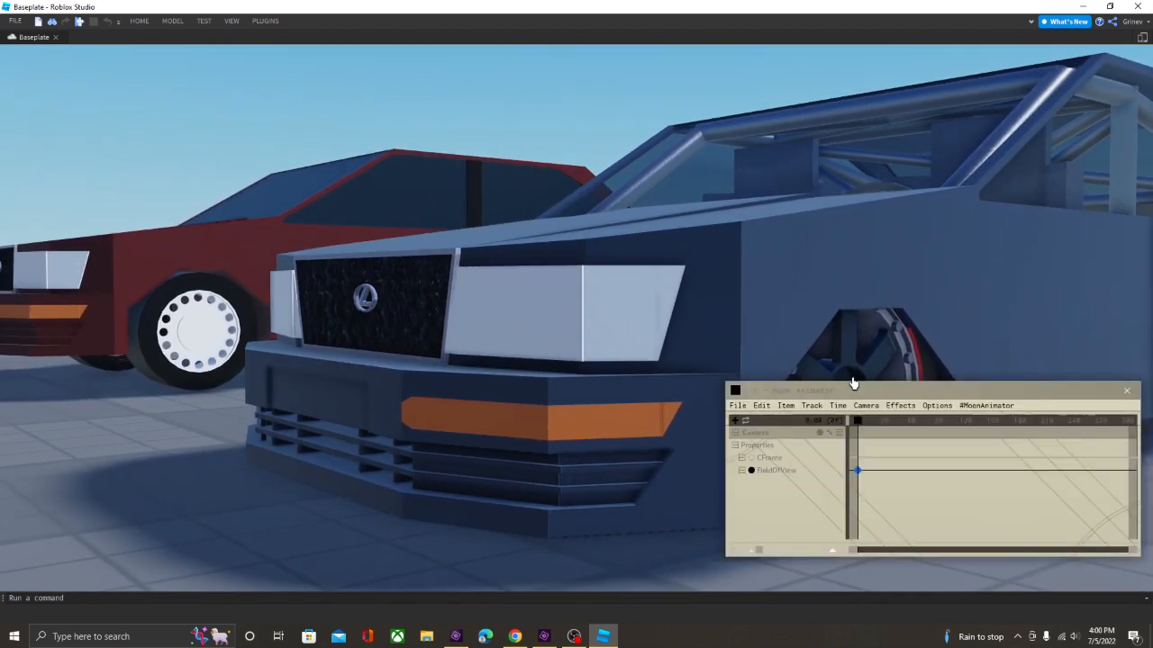
Tilt the camera by increasing its Z rotation angle and add the tilted view as a CFrame keyframe at frame 0.
click(868, 409)
click(878, 464)
scroll(866, 467, up, 2)
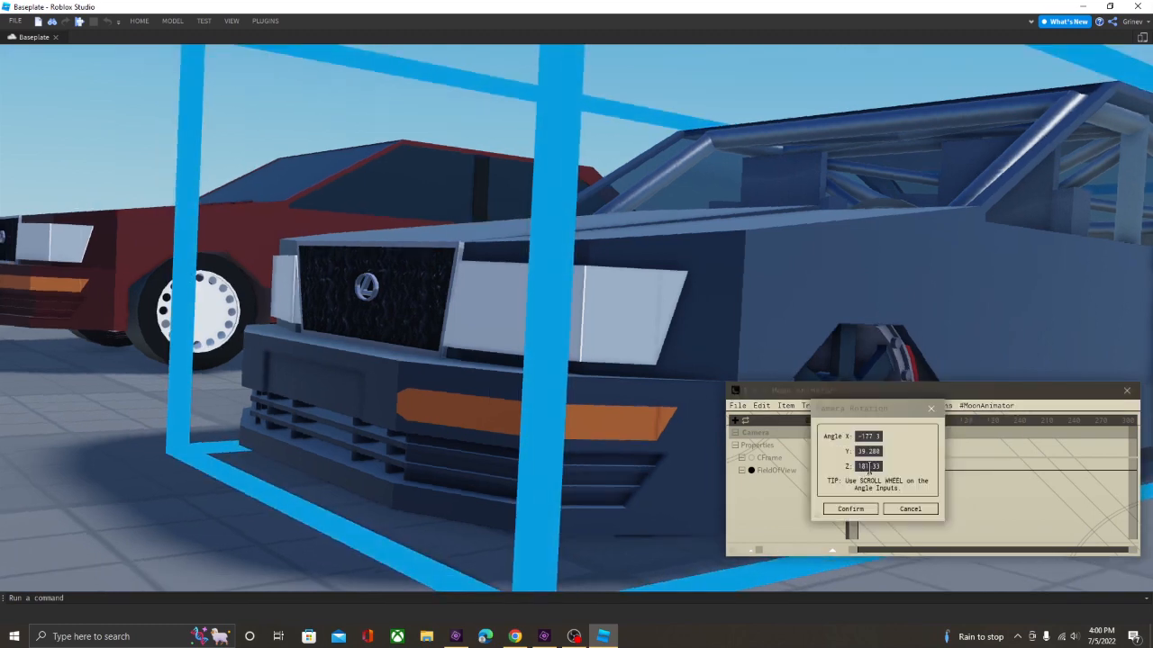
click(850, 509)
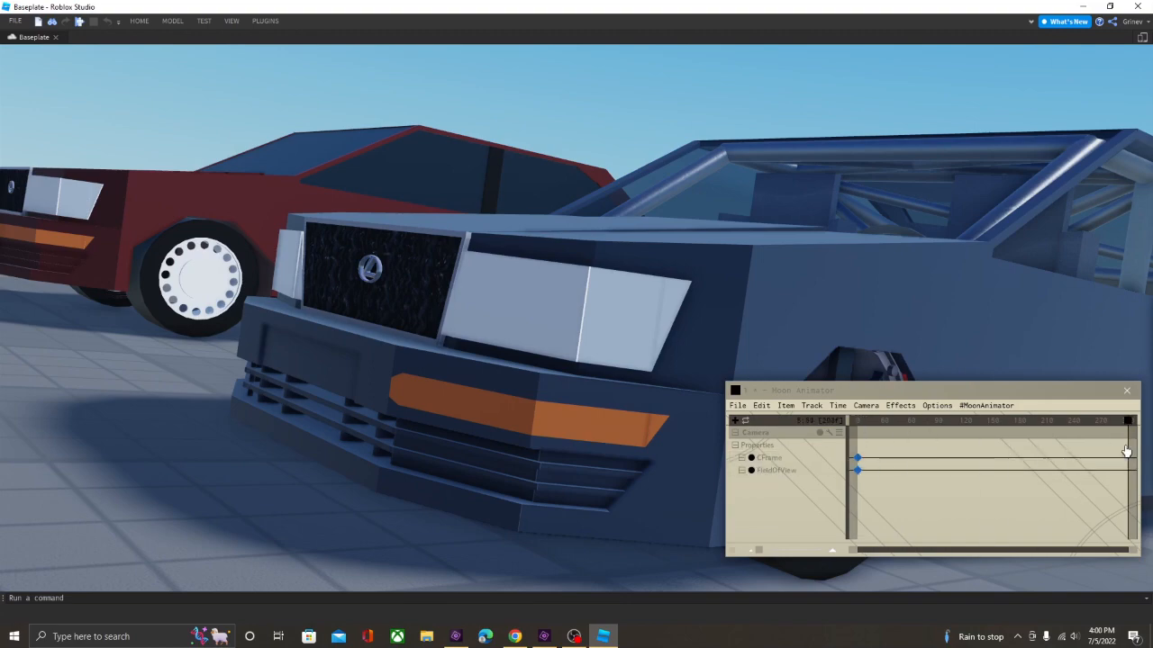
Reframe the camera at frame 300 on the red car's front corner, with the blue car visible behind it.
key(a)
right_drag(850, 433, 850, 433)
key(a)
key(w)
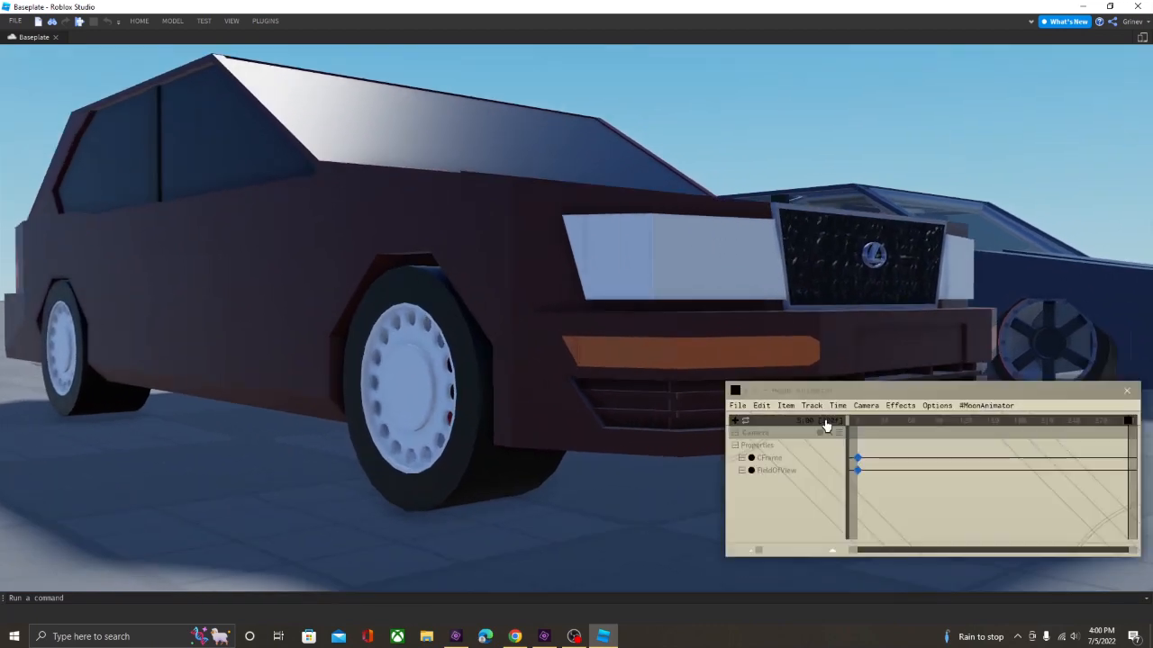
Tilt the camera by lowering its Z rotation angle, keyframe the view at frame 300 and play the move from frame 0.
click(866, 411)
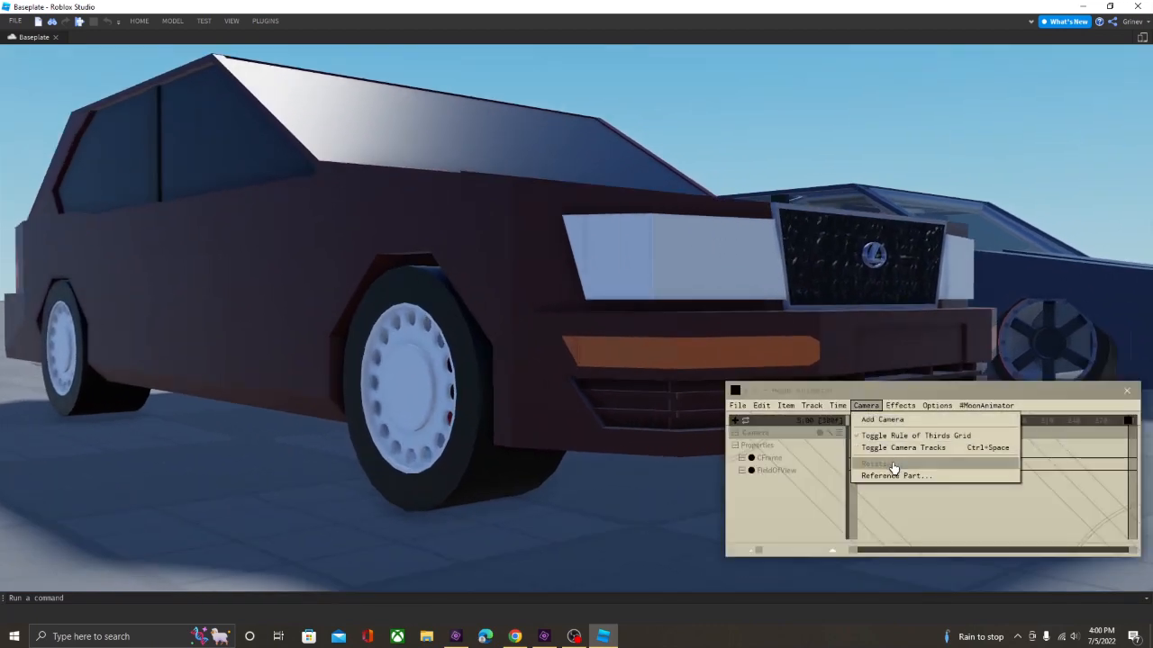
click(891, 466)
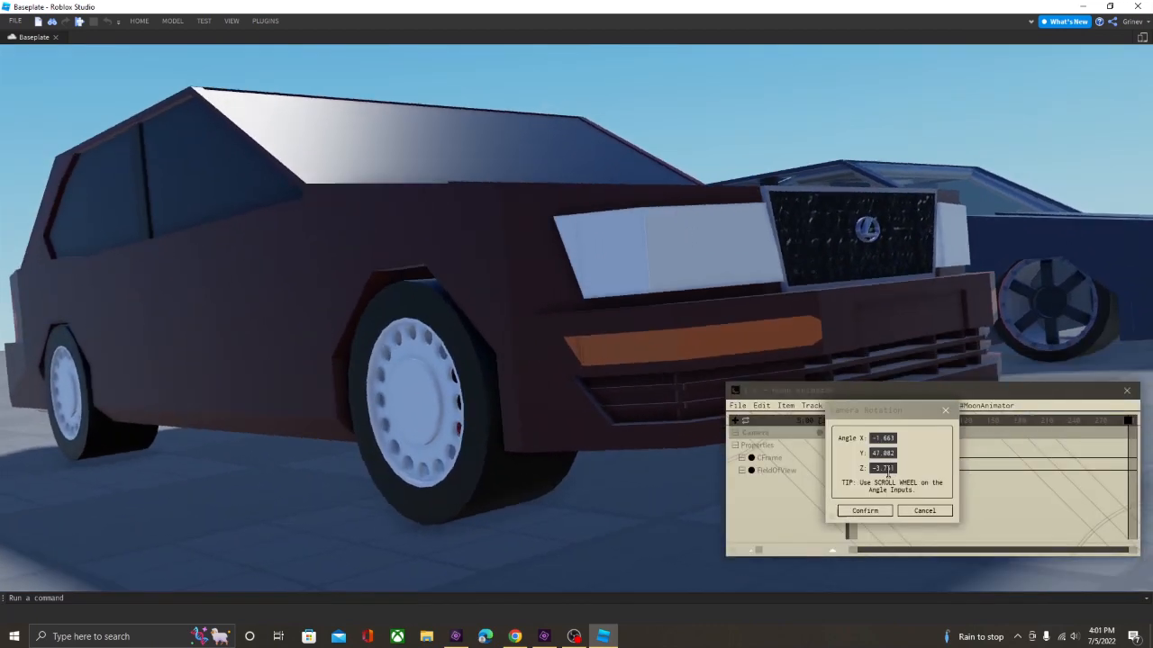
click(866, 511)
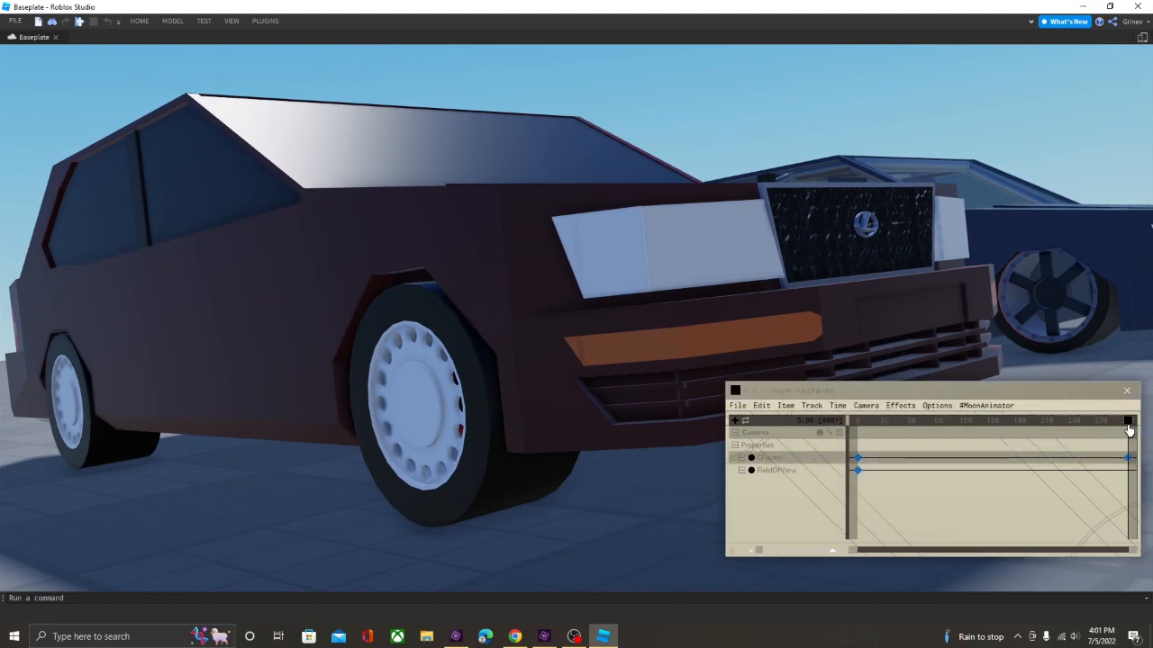
drag(1129, 430, 807, 434)
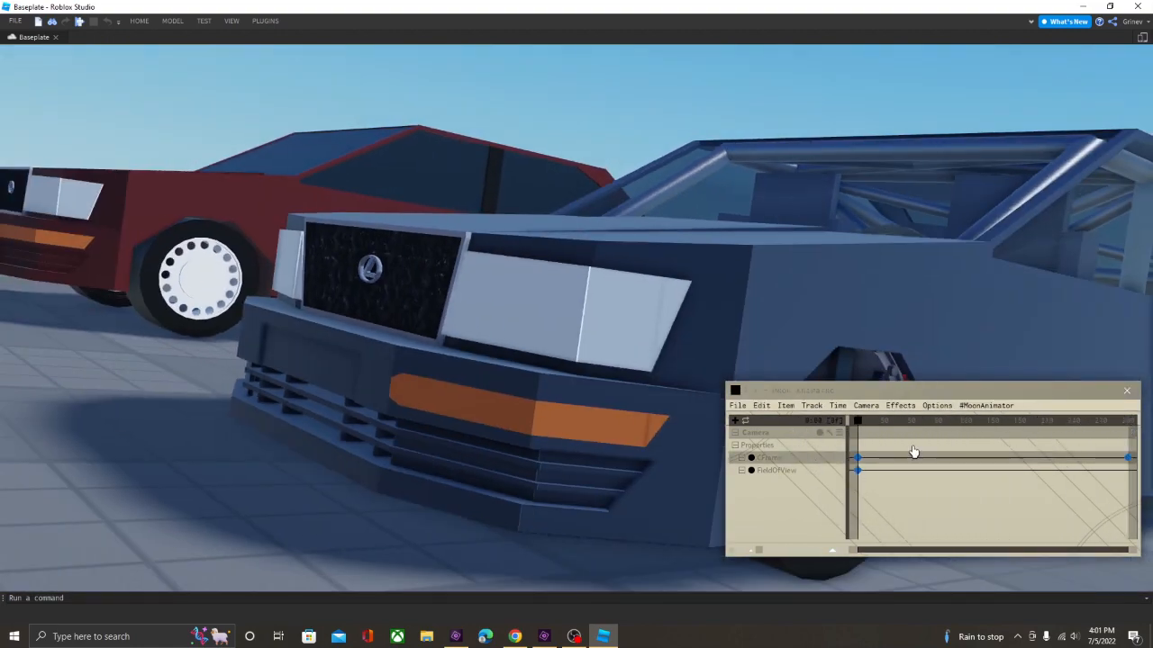
key(space)
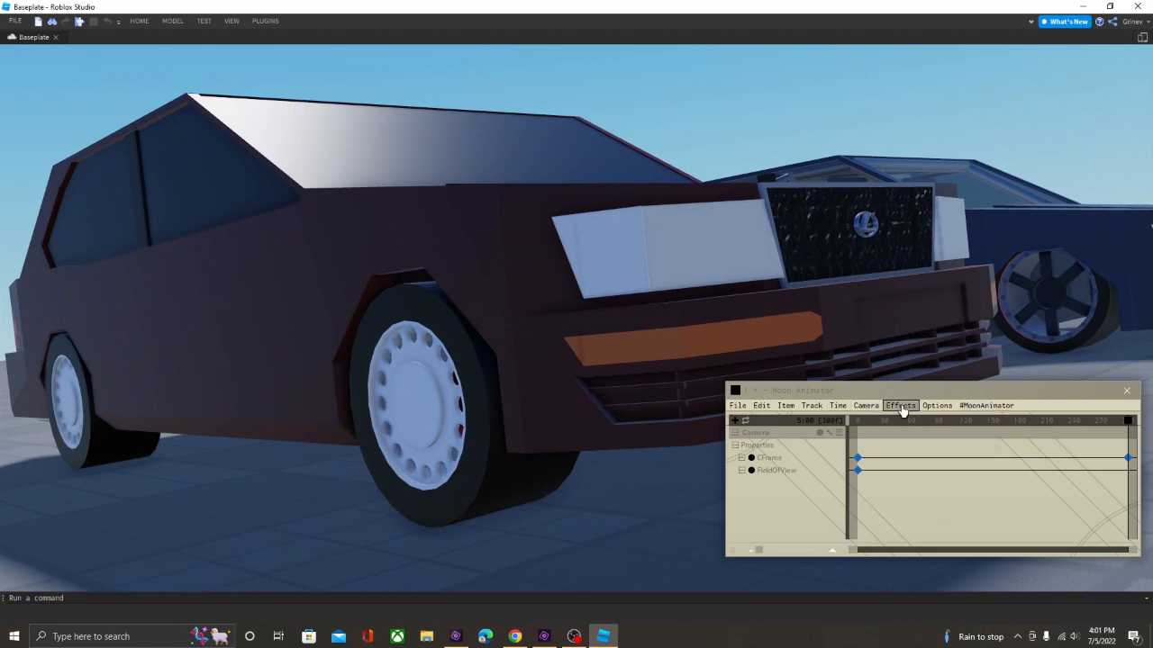
Delete both CFrame keyframes of the car shot from the camera track.
drag(1002, 455, 825, 463)
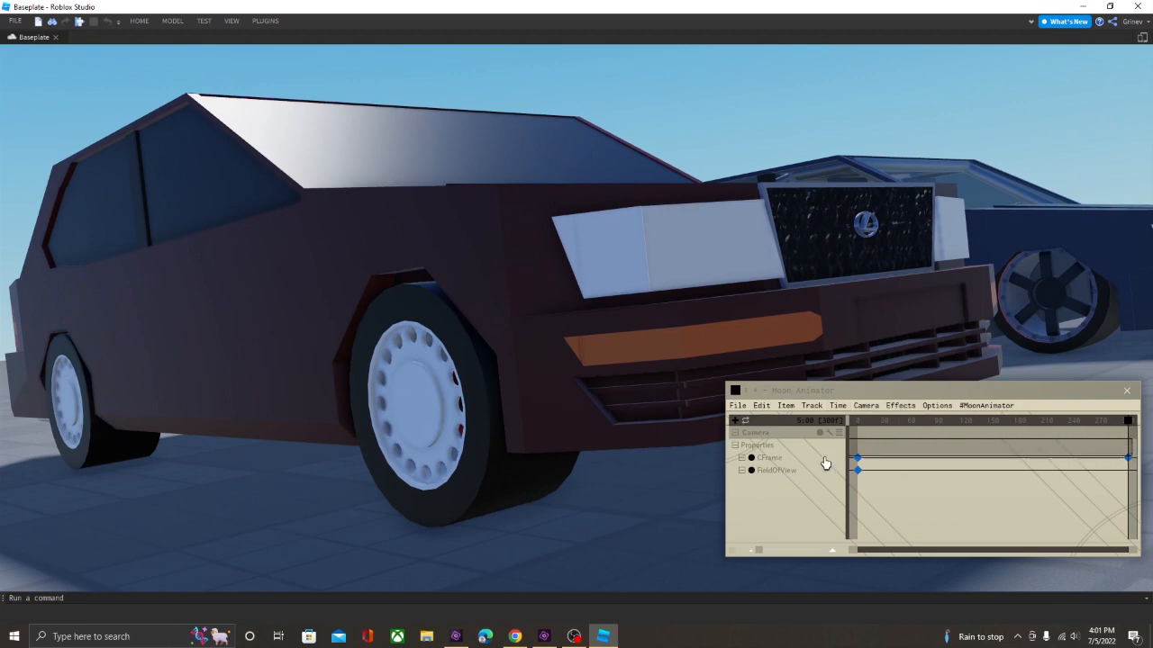
drag(914, 464, 914, 463)
key(Delete)
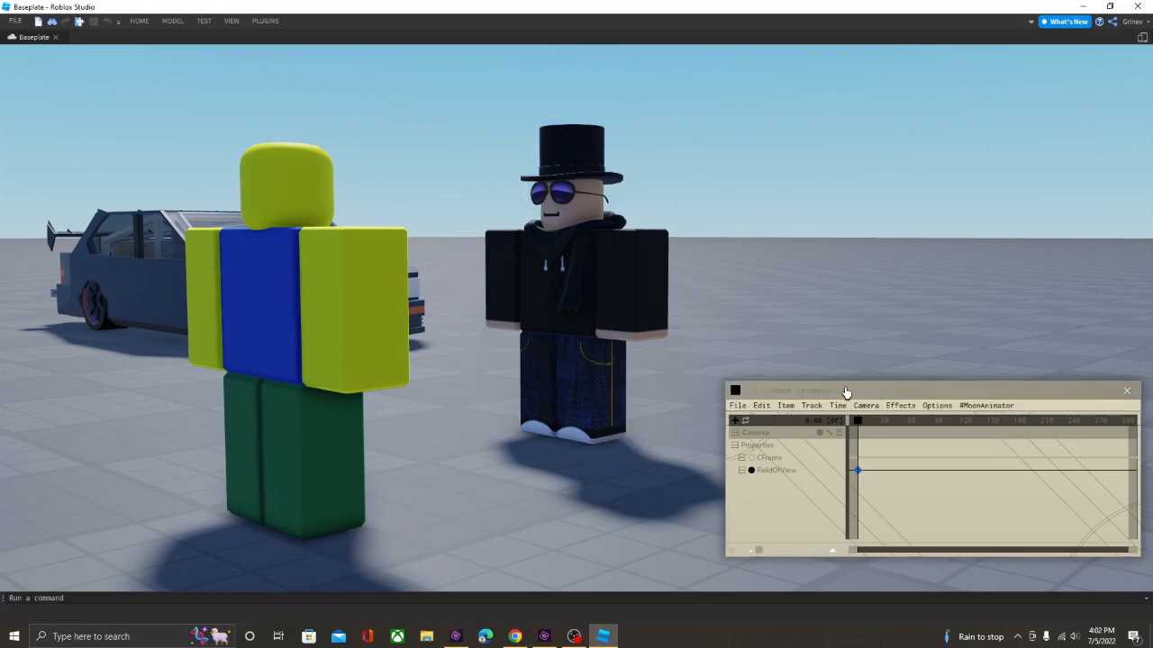
Frame the top-hat character close up, tilt the camera to Z angle -5.397 and add a CFrame keyframe at frame 0.
key(h)
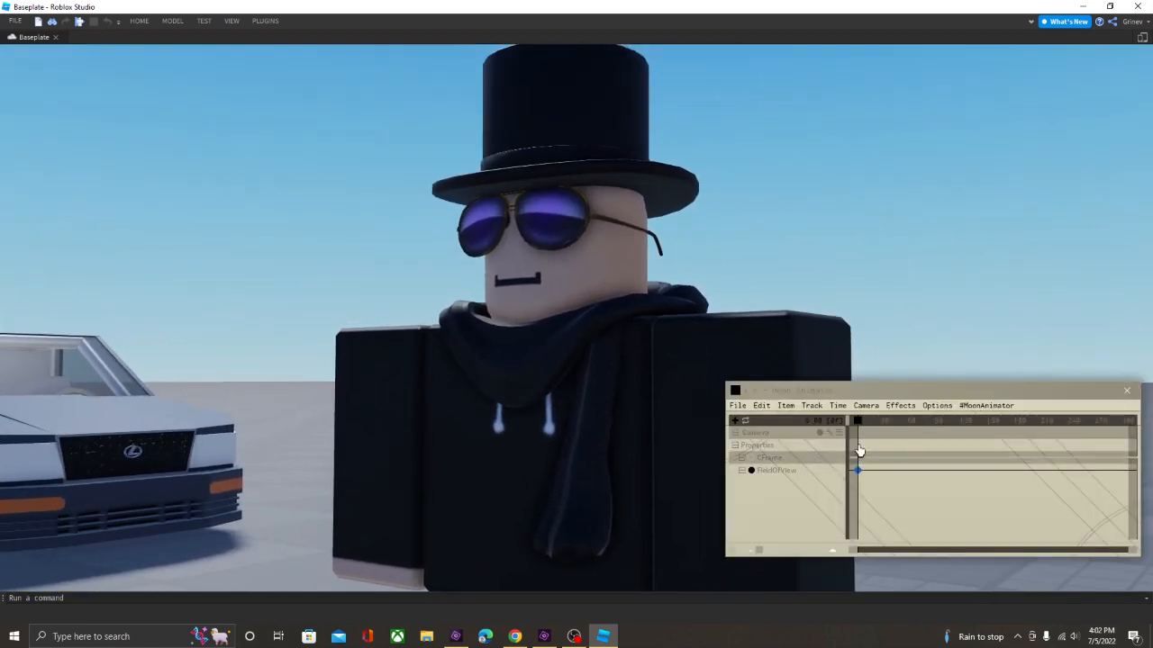
click(878, 410)
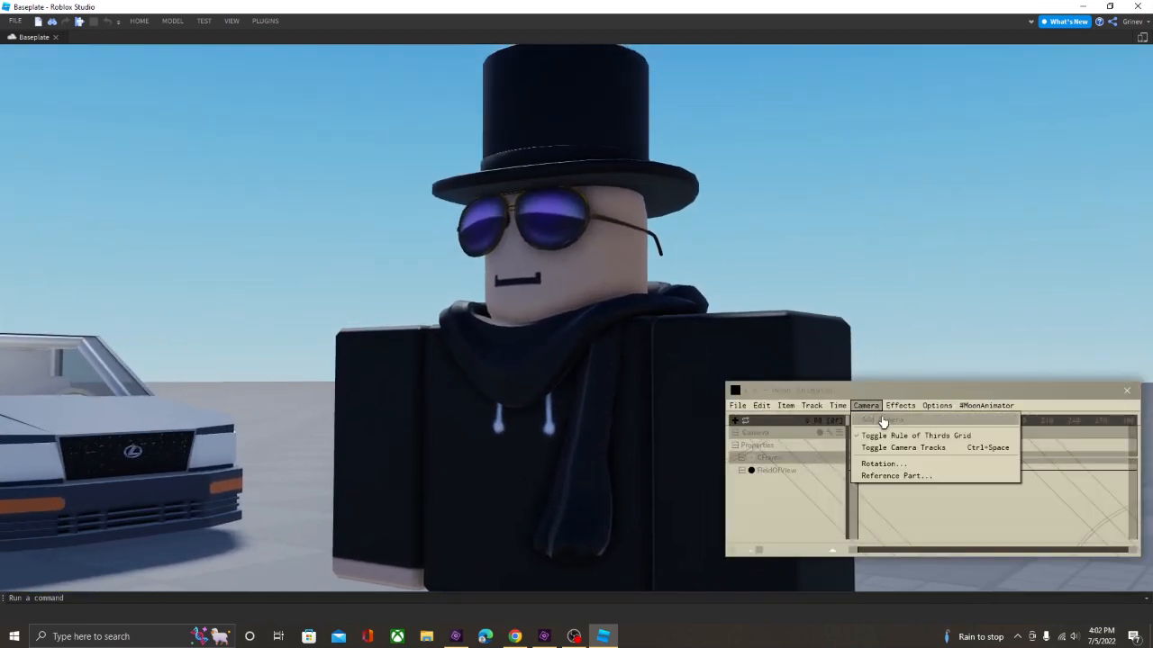
click(888, 465)
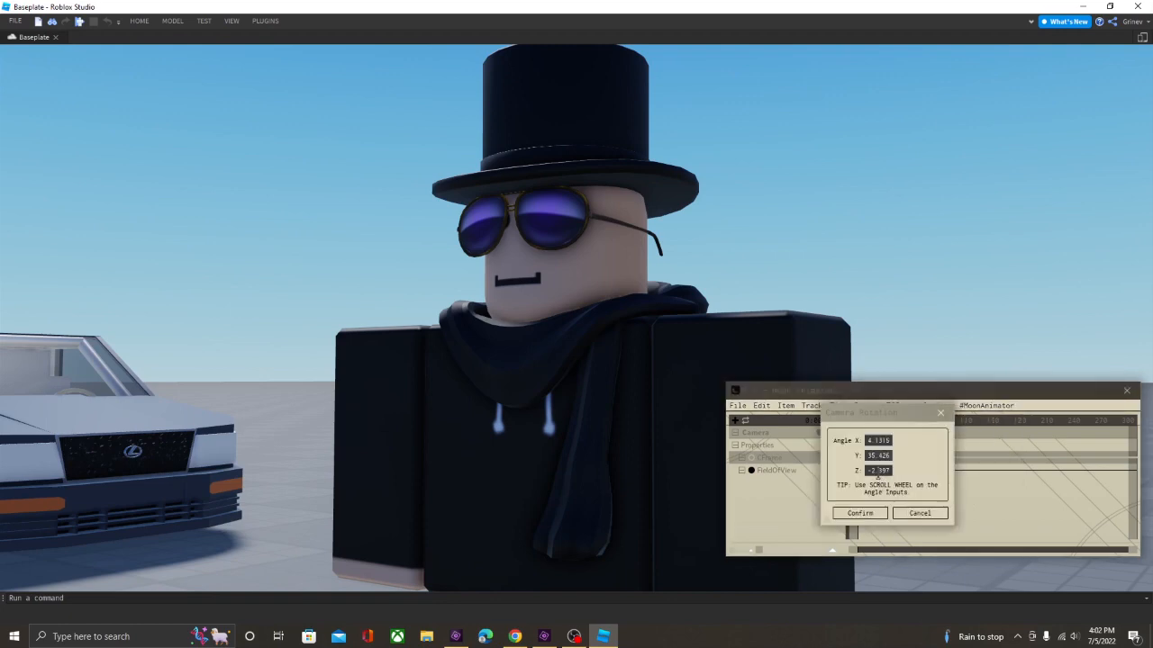
scroll(878, 470, down, 3)
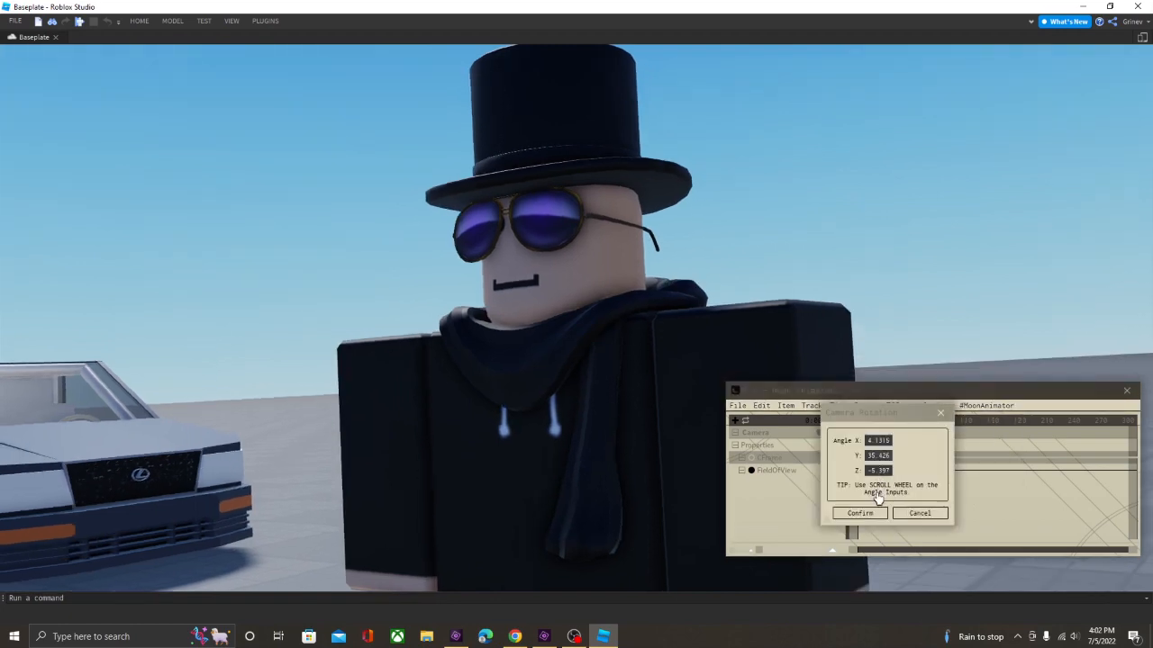
click(860, 514)
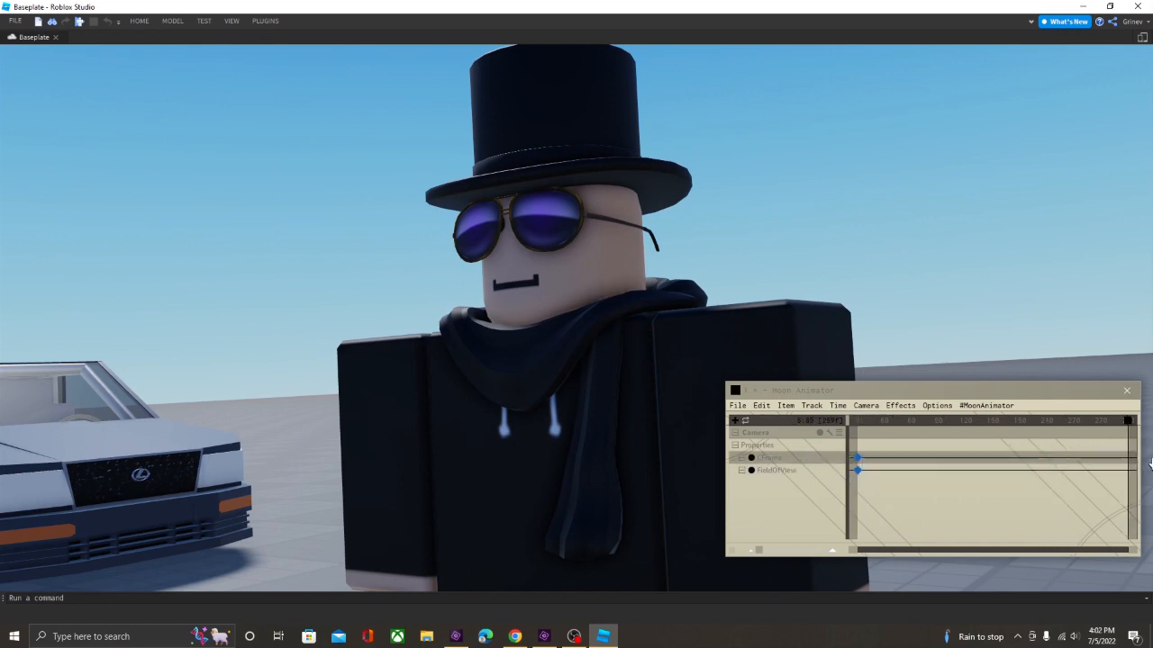
Lower the camera view at frame 300, raise its Z rotation angle until the horizon is level and add a CFrame keyframe there.
key(space)
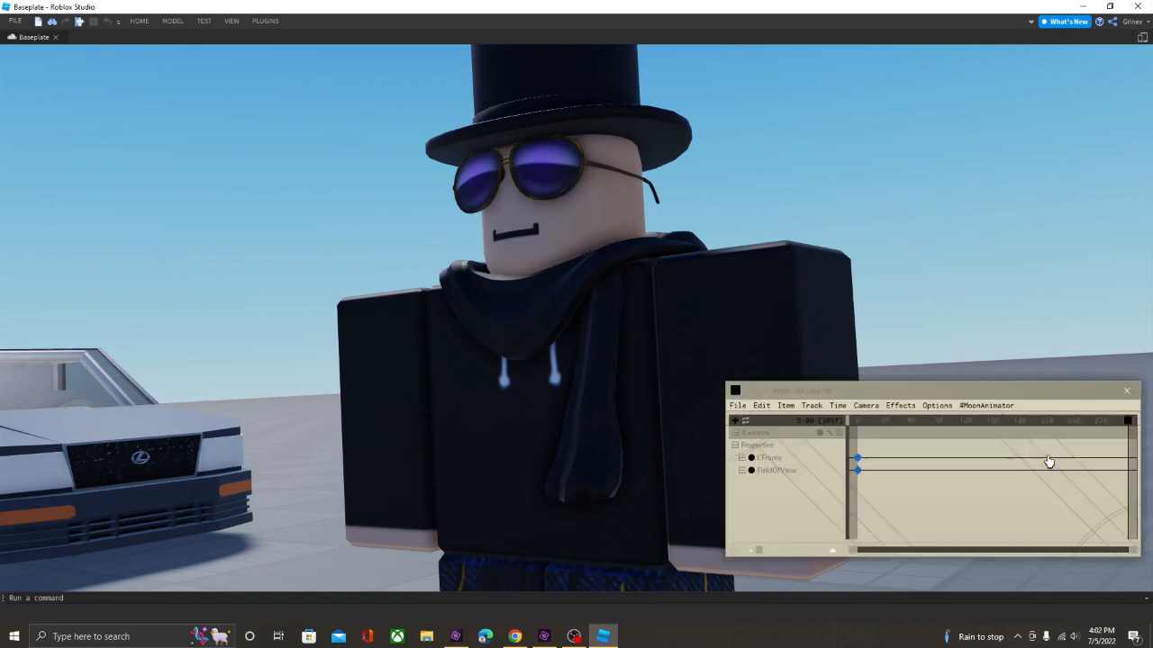
click(866, 405)
click(893, 462)
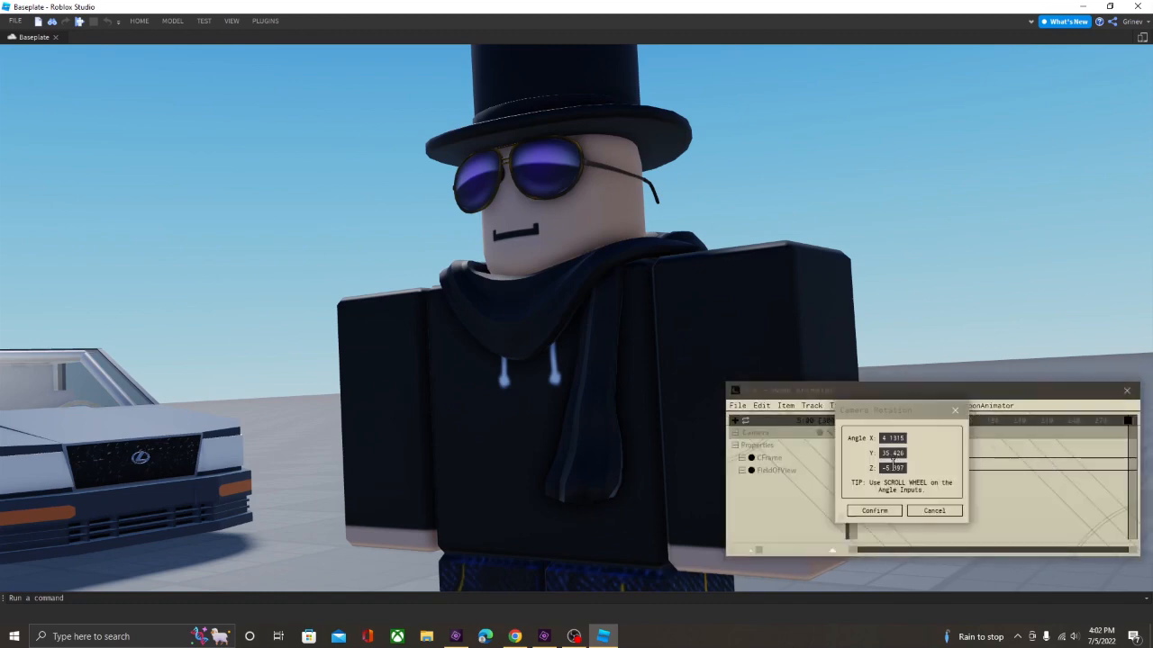
scroll(892, 468, up, 3)
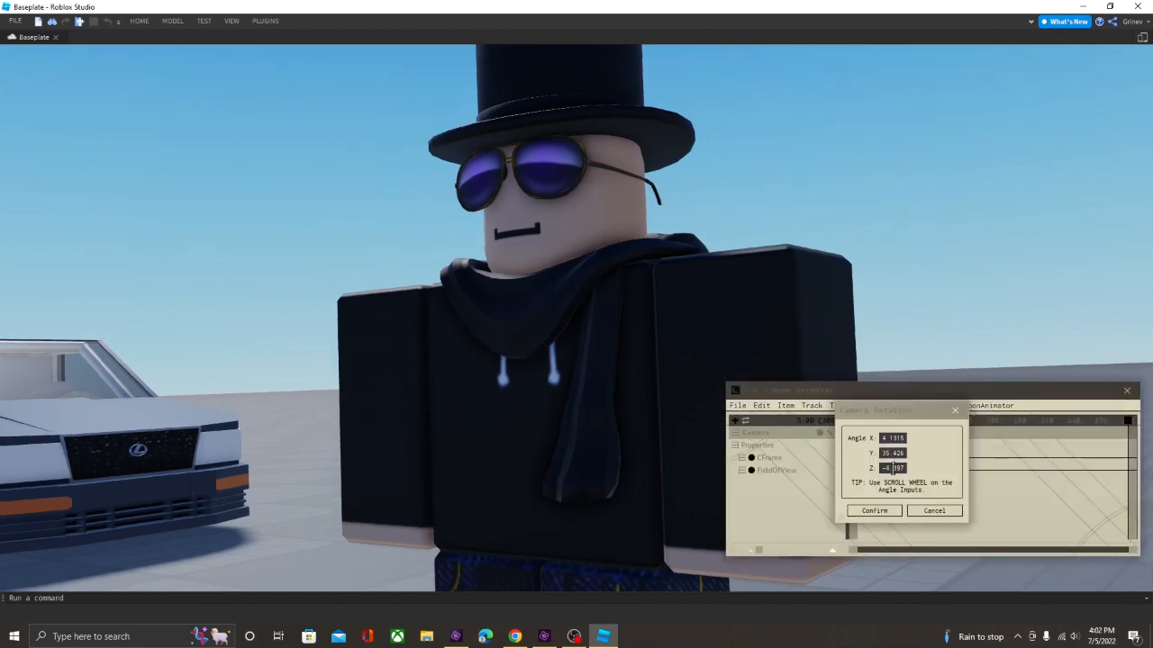
click(875, 511)
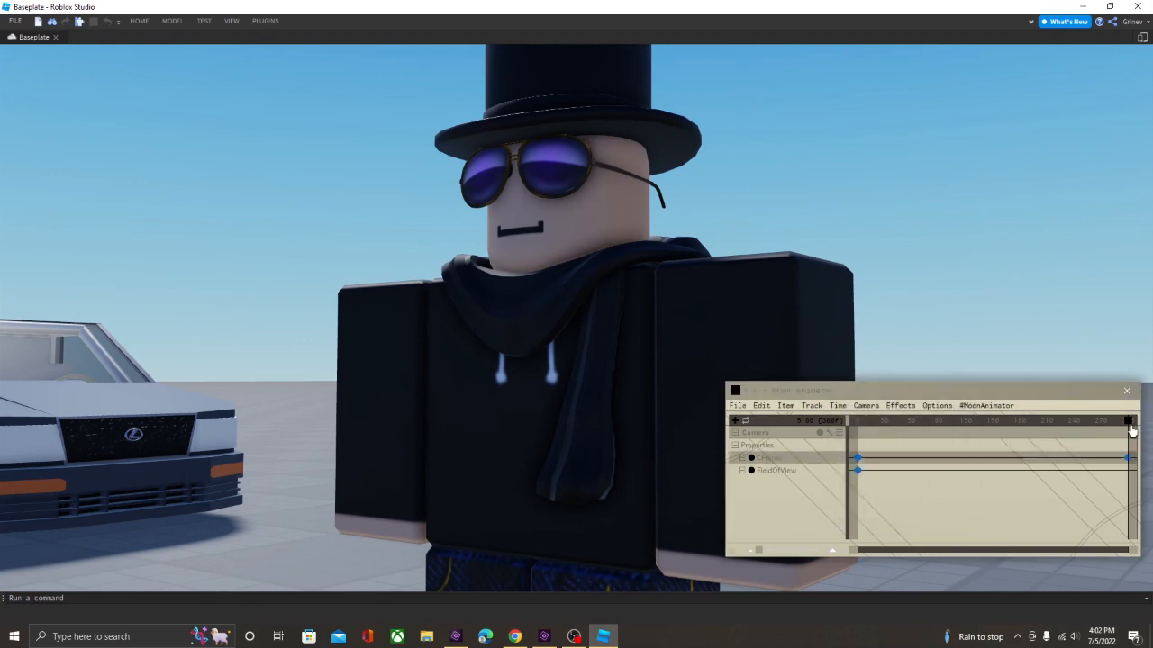
Play the character shot from frame 0 and shift its ending CFrame keyframe to about frame 135.
drag(1125, 426, 792, 420)
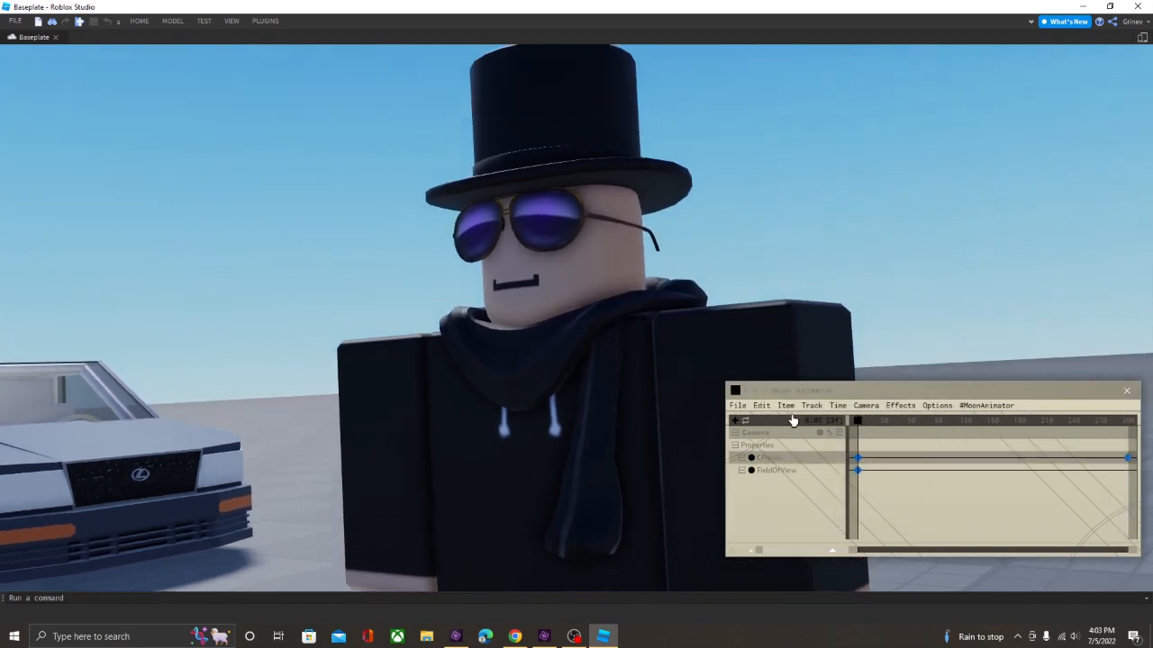
key(space)
drag(1126, 458, 1067, 463)
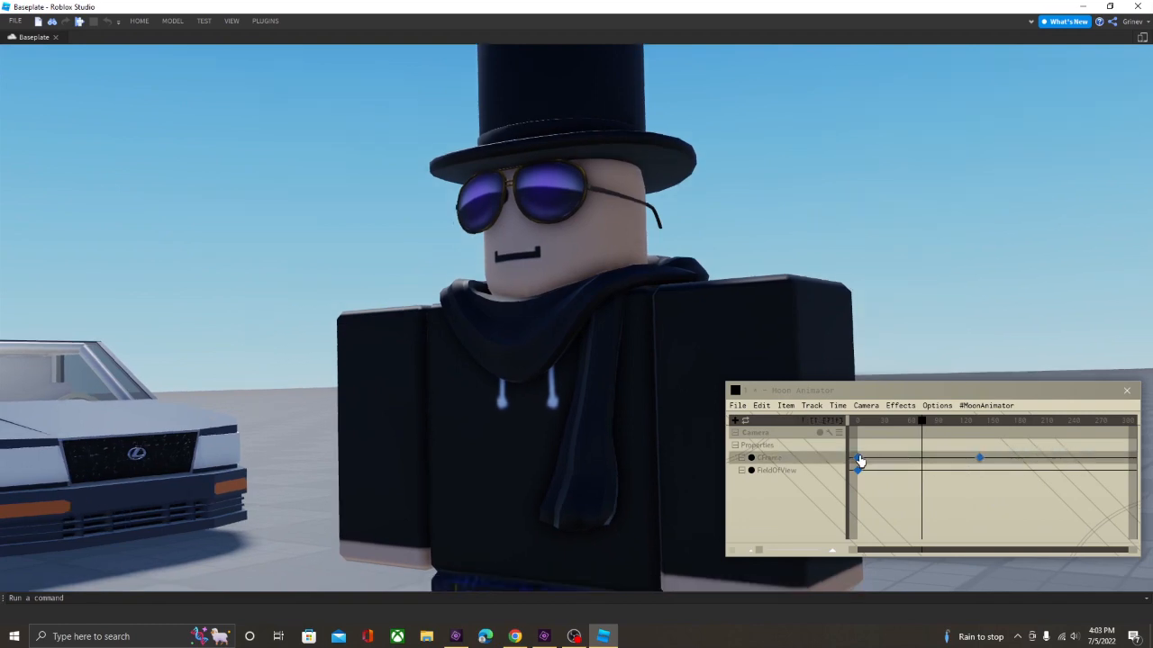
Paste a copy of the opening CFrame keyframe and place it at frame 300.
drag(922, 423, 980, 434)
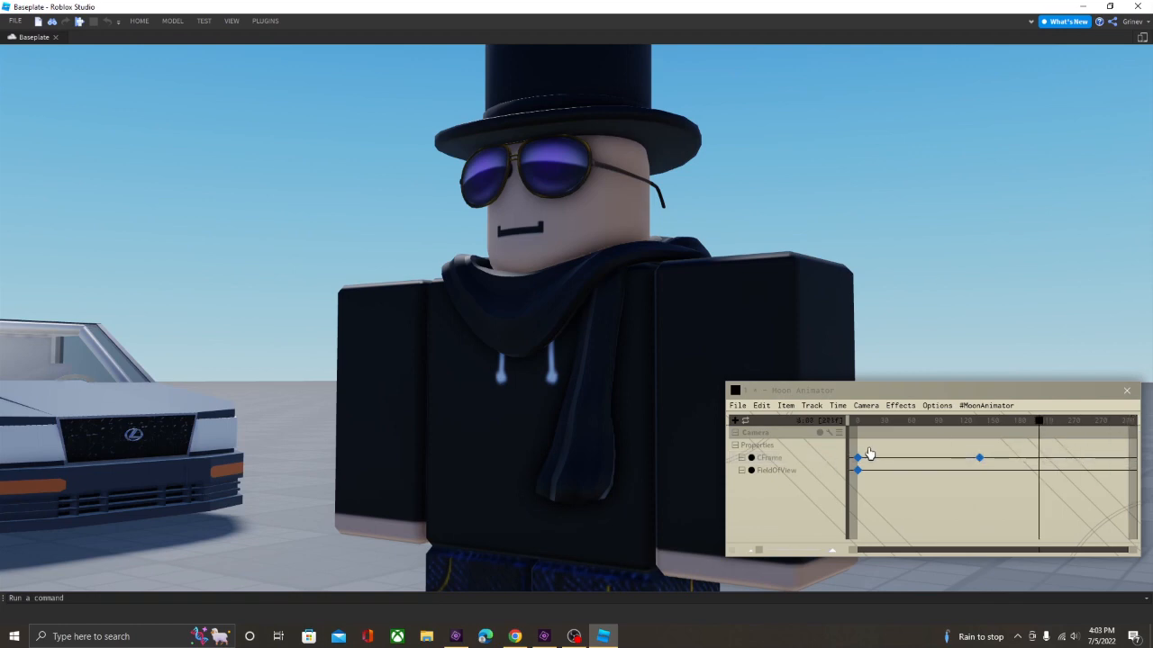
key(ctrl+v)
drag(1113, 462, 1128, 460)
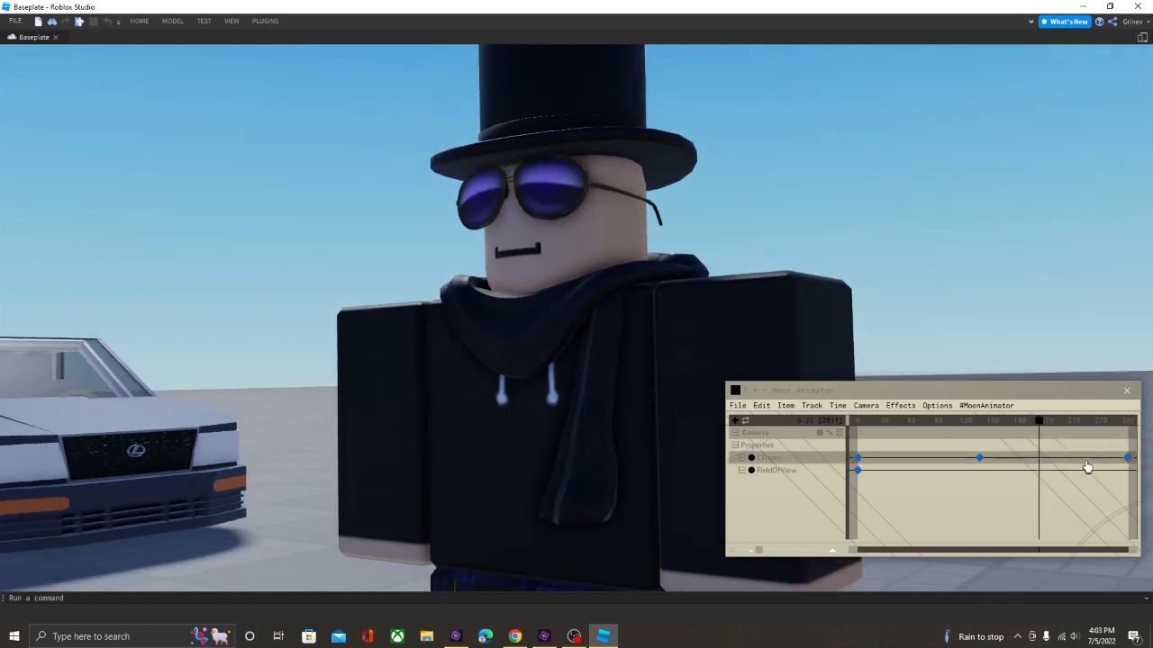
Play the three-keyframe camera move from frame 0 to check the motion.
drag(943, 430, 852, 431)
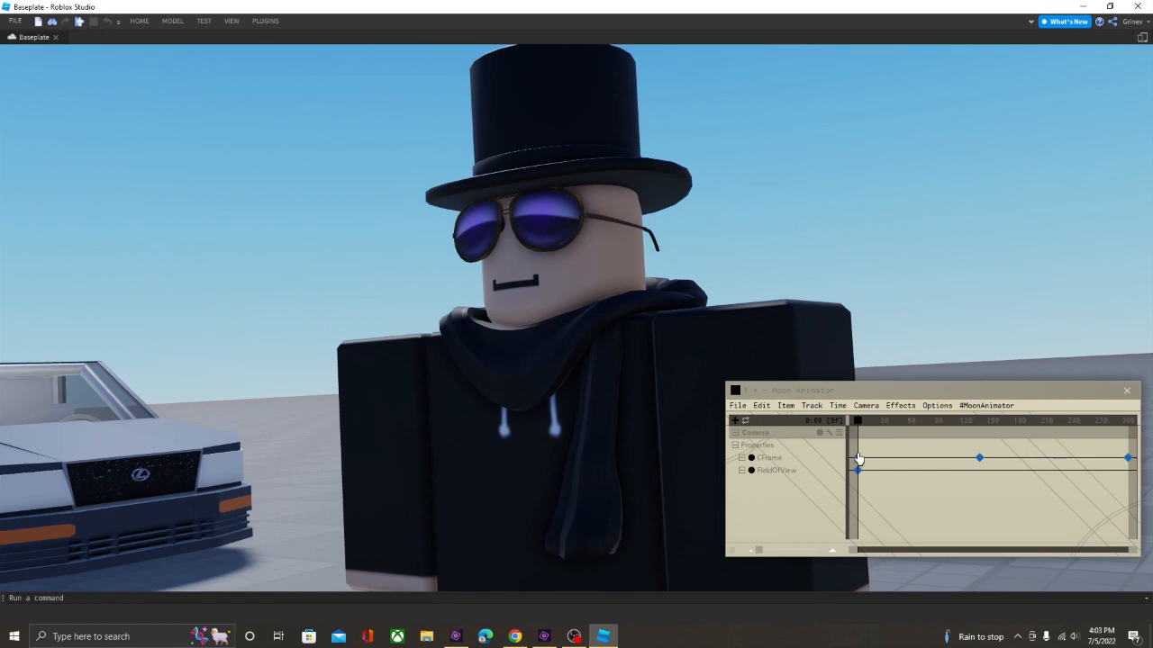
click(860, 462)
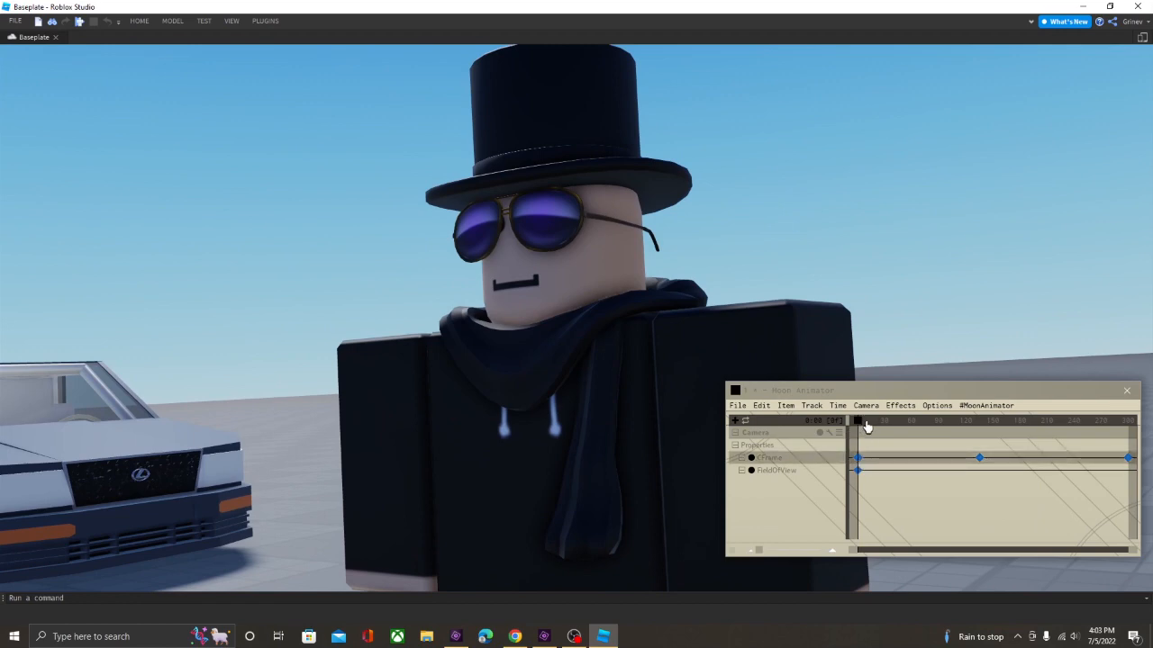
drag(867, 427, 840, 435)
click(1115, 483)
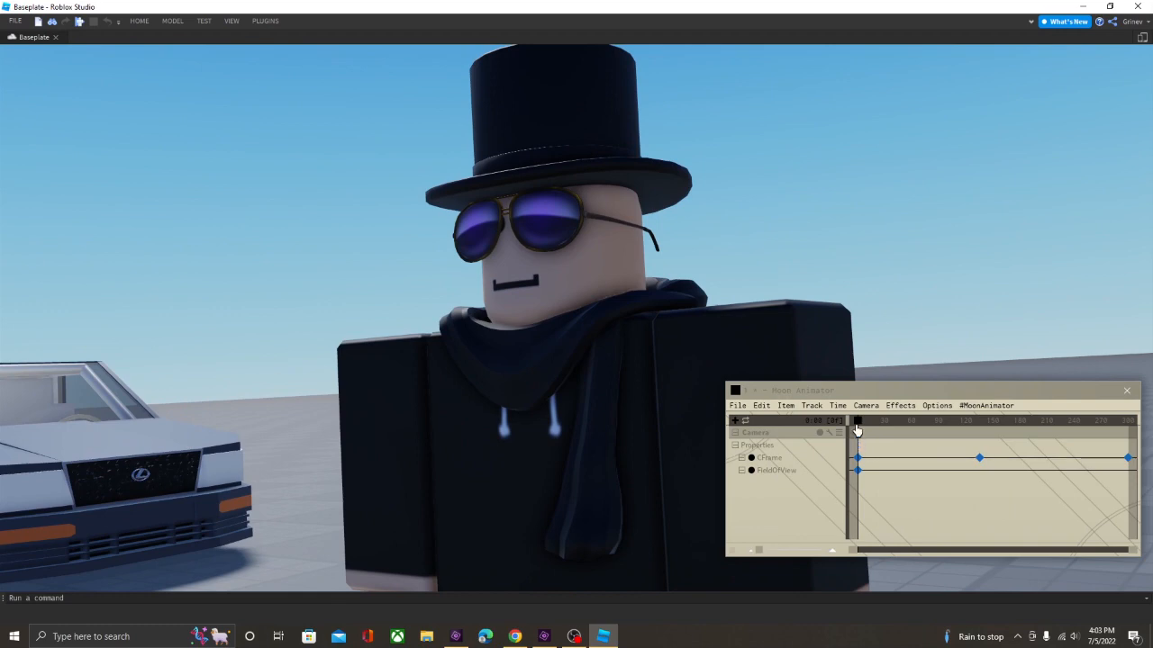
key(space)
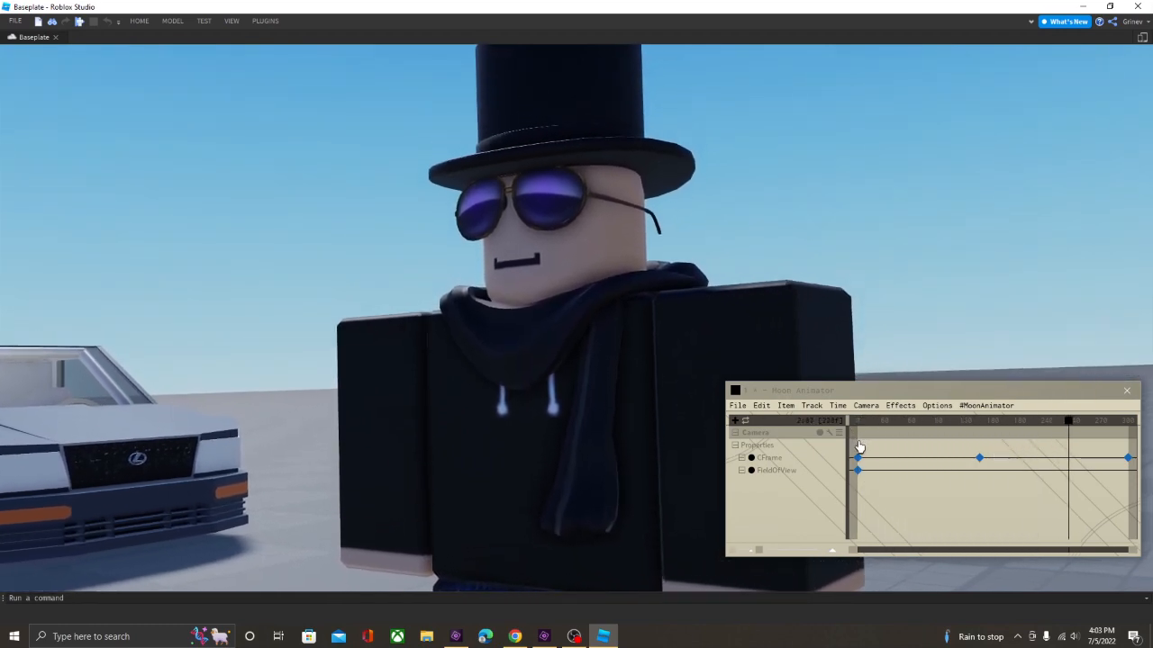
Apply the Sine ease type to all three CFrame keyframes and play the eased shot.
drag(856, 455, 1140, 473)
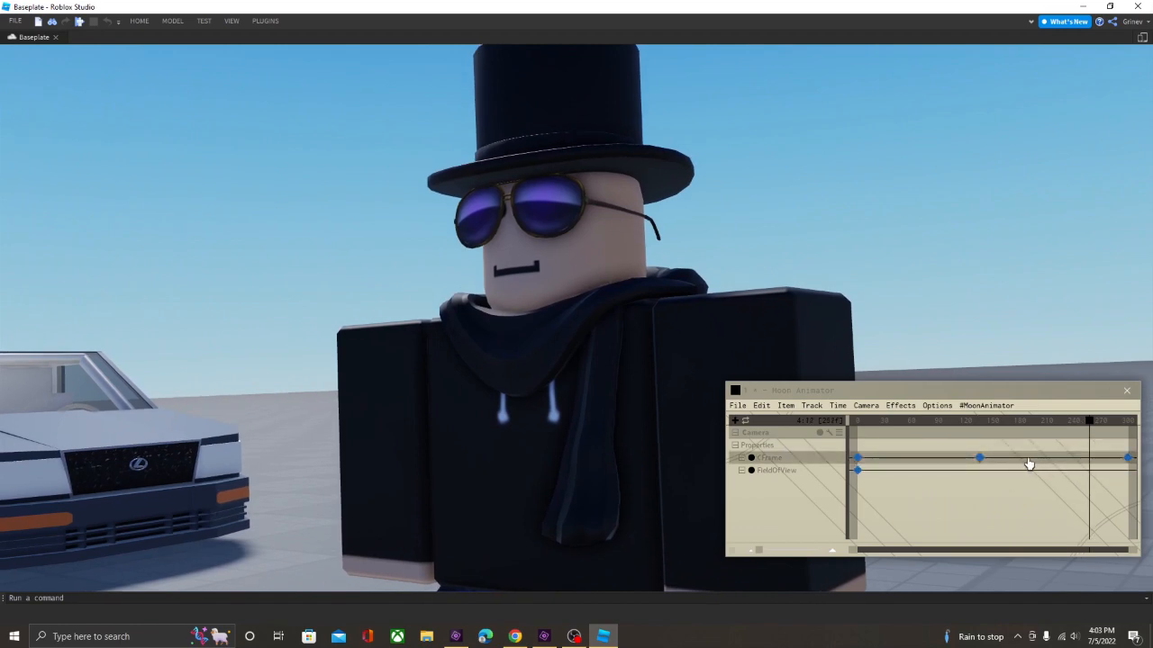
key(7)
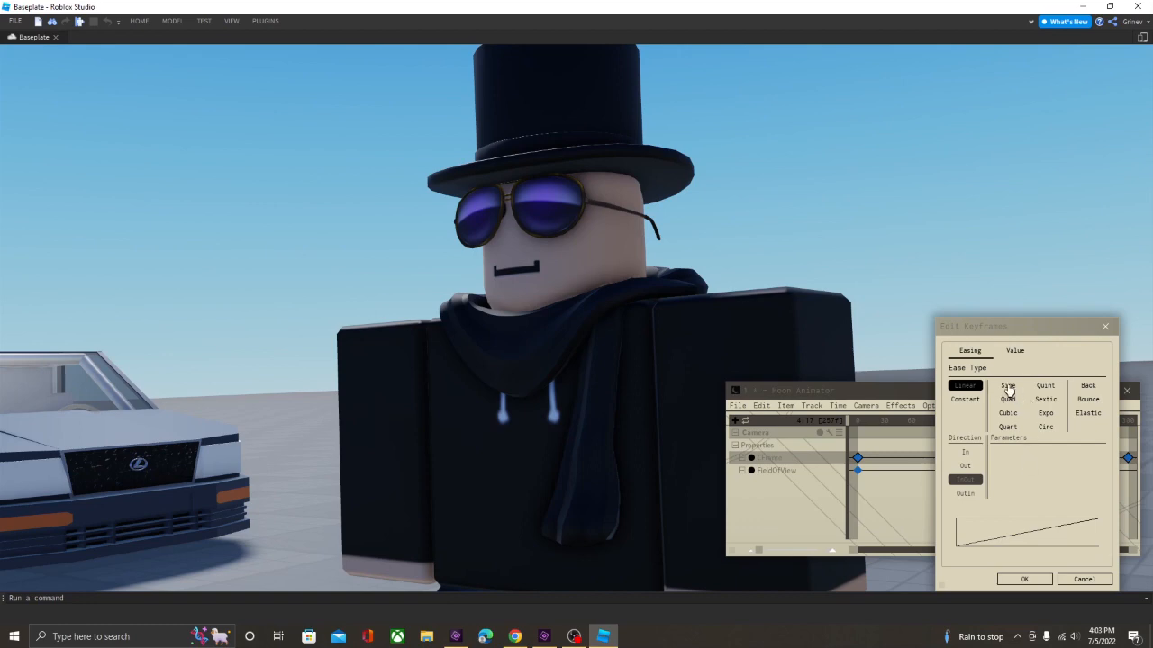
click(1008, 385)
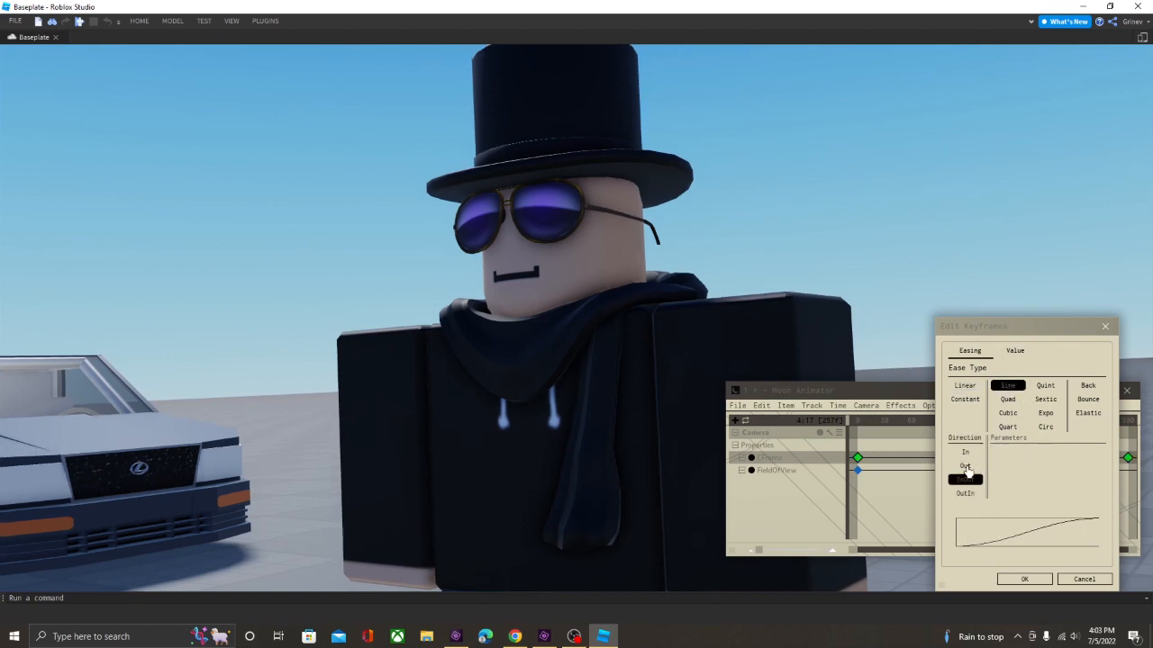
click(1023, 579)
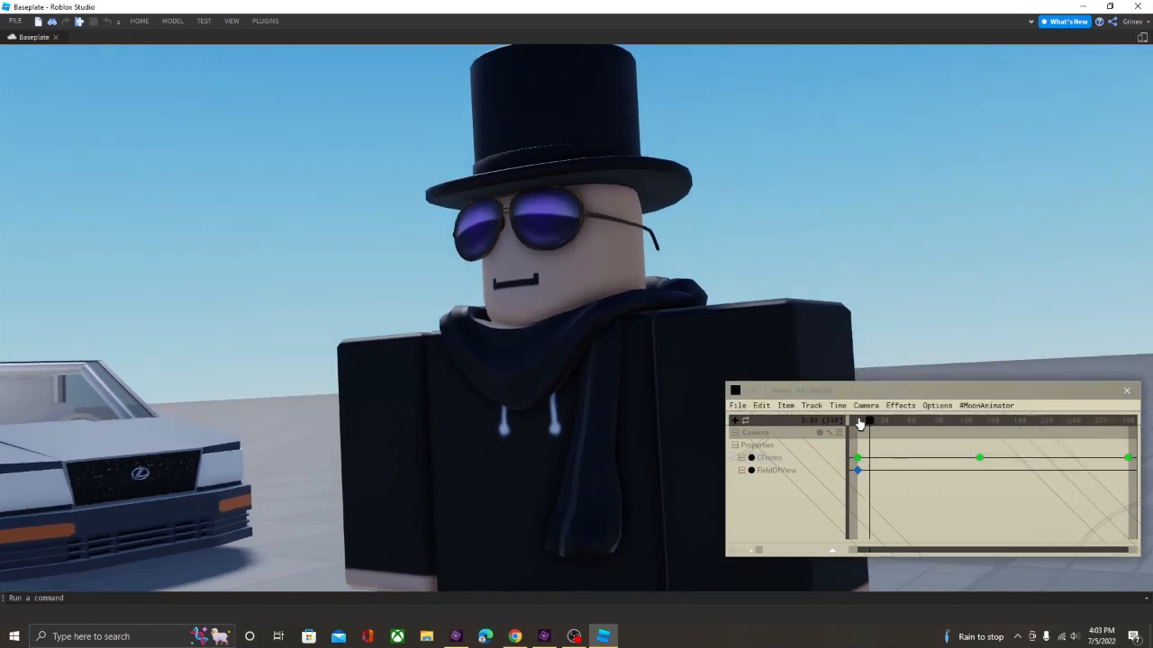
key(space)
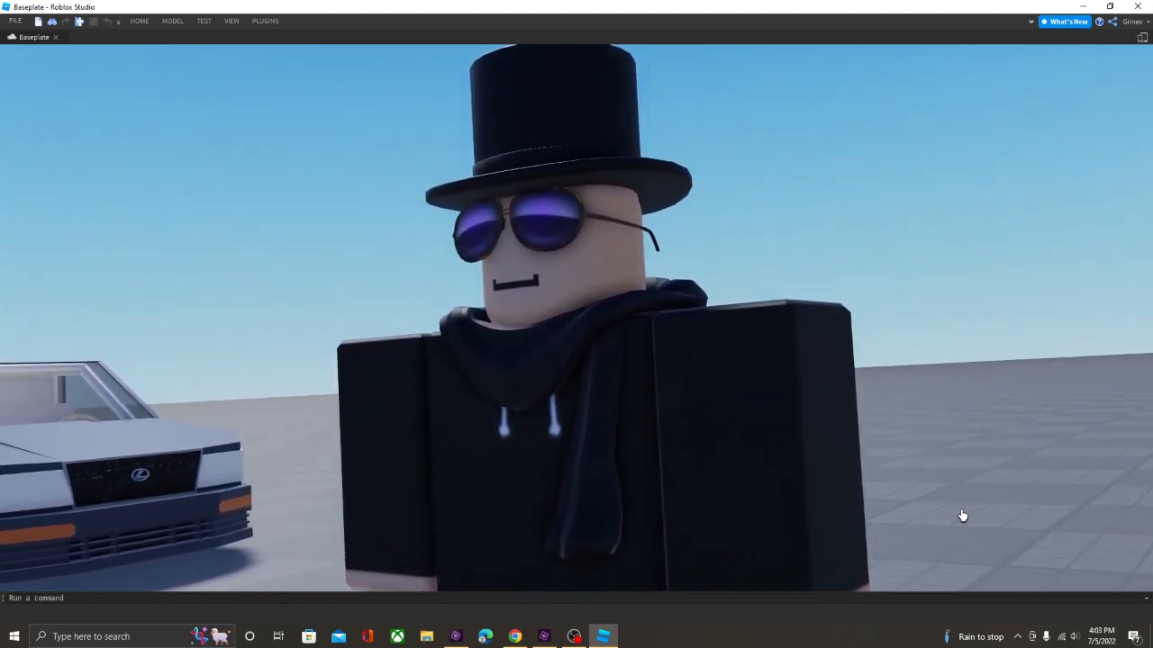
Save and close the animation, and pull the view back to show both characters and the cars.
click(738, 406)
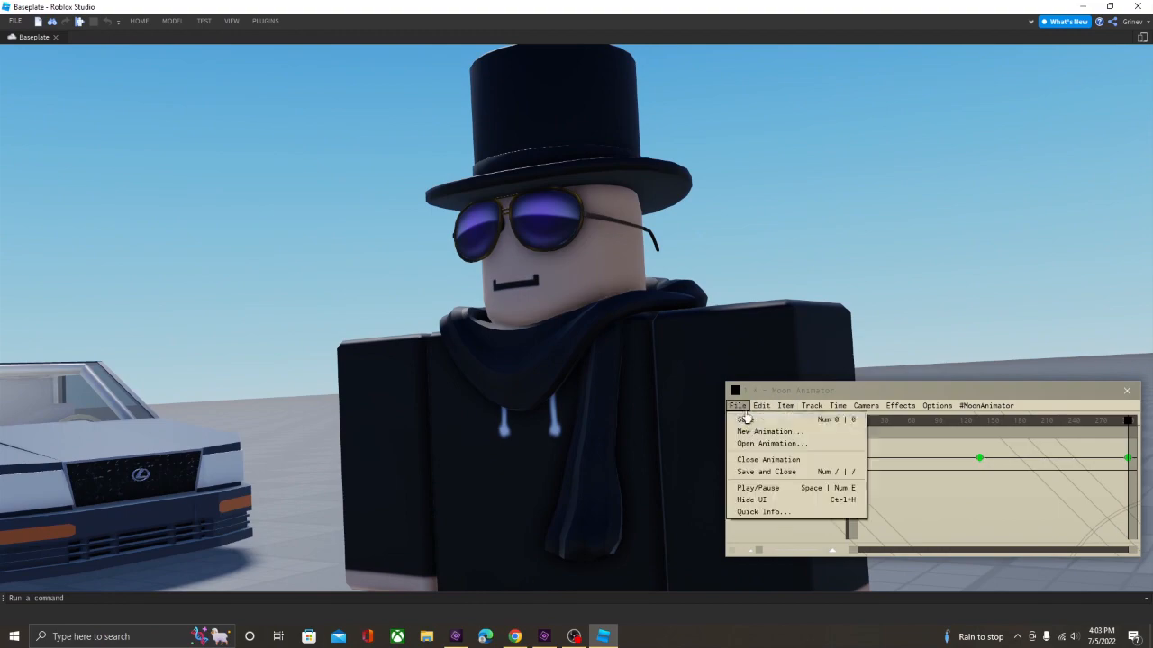
click(747, 419)
click(739, 407)
click(763, 472)
key(s)
right_drag(822, 422, 822, 422)
key(w)
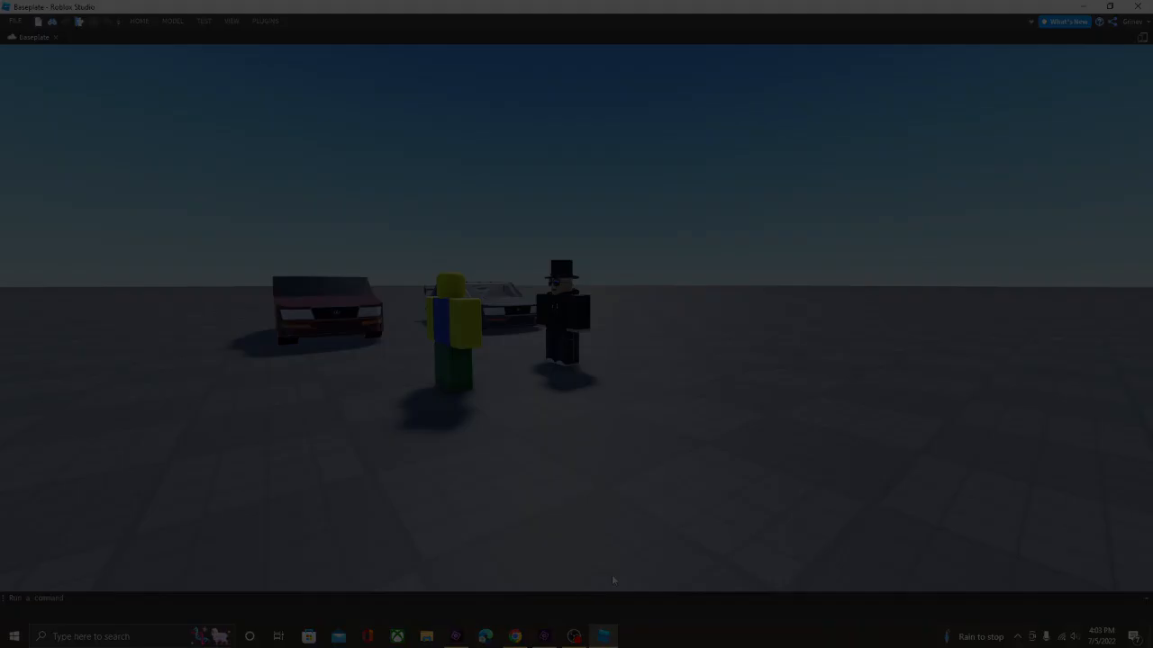